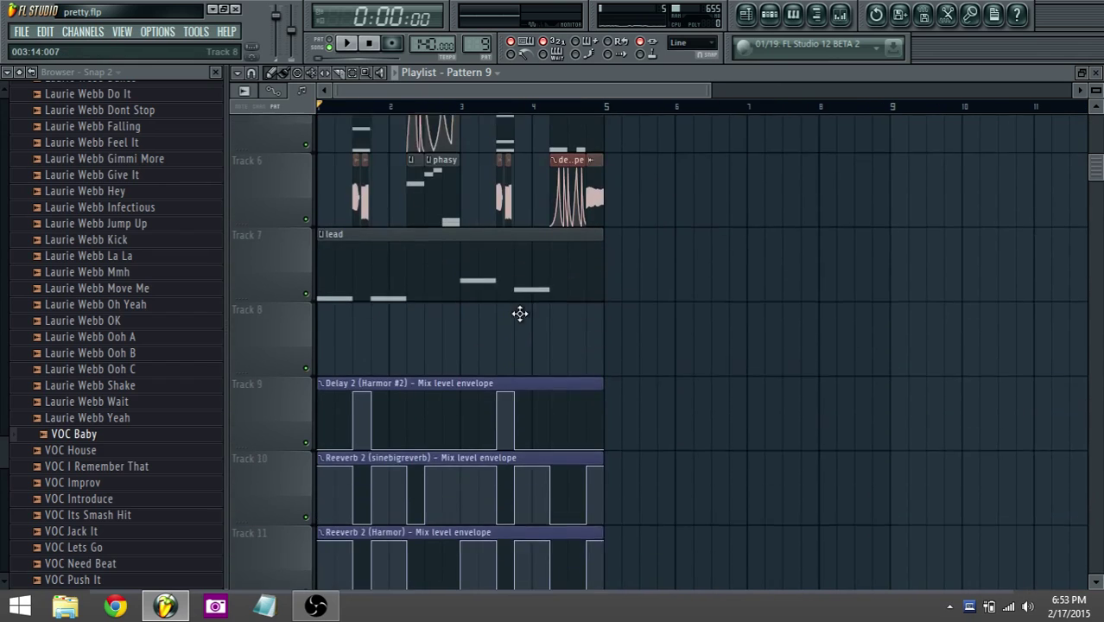
Play the opening of the song from the beginning of the playlist and stop playback
scroll(520, 312, "up", 4)
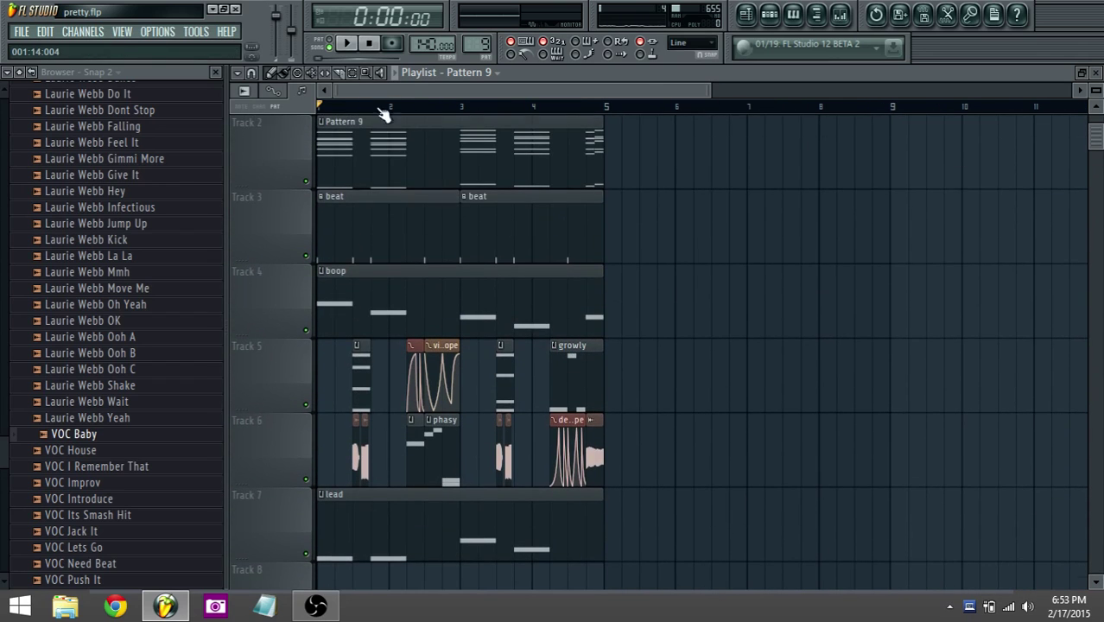
scroll(681, 95, "up", 1)
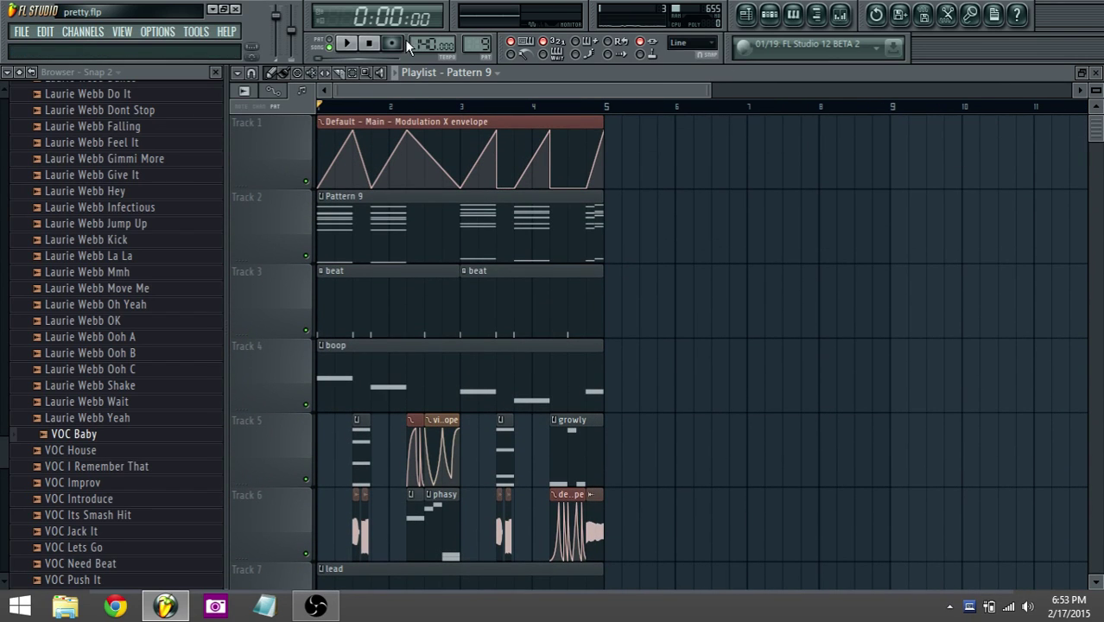
left_click(348, 45)
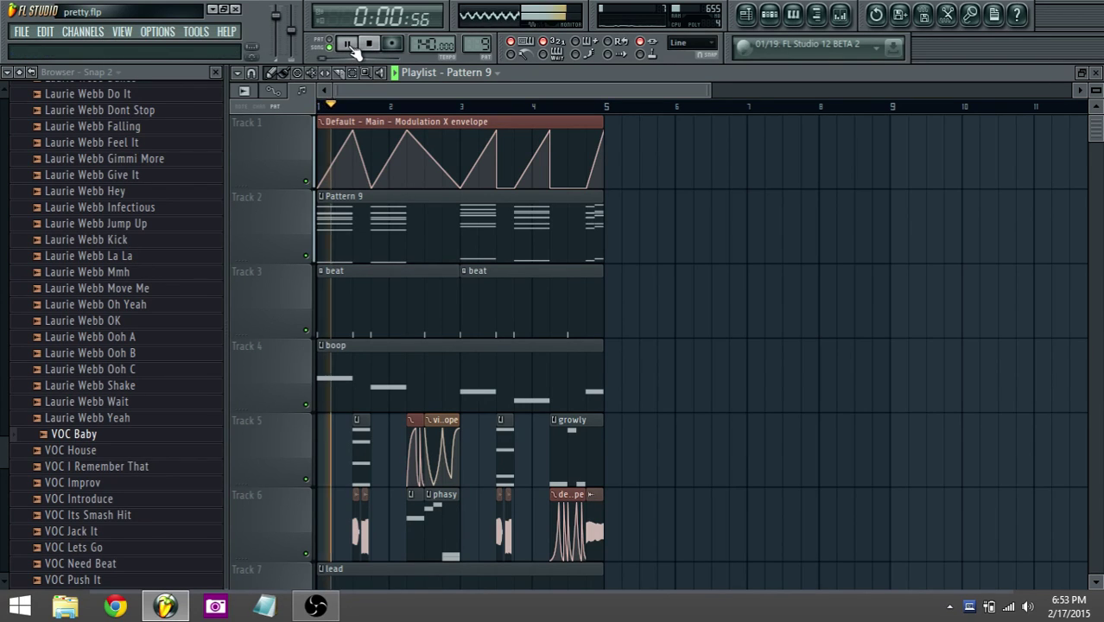
left_click(369, 45)
Display the Unsorted channel group in the step sequencer
left_click(793, 14)
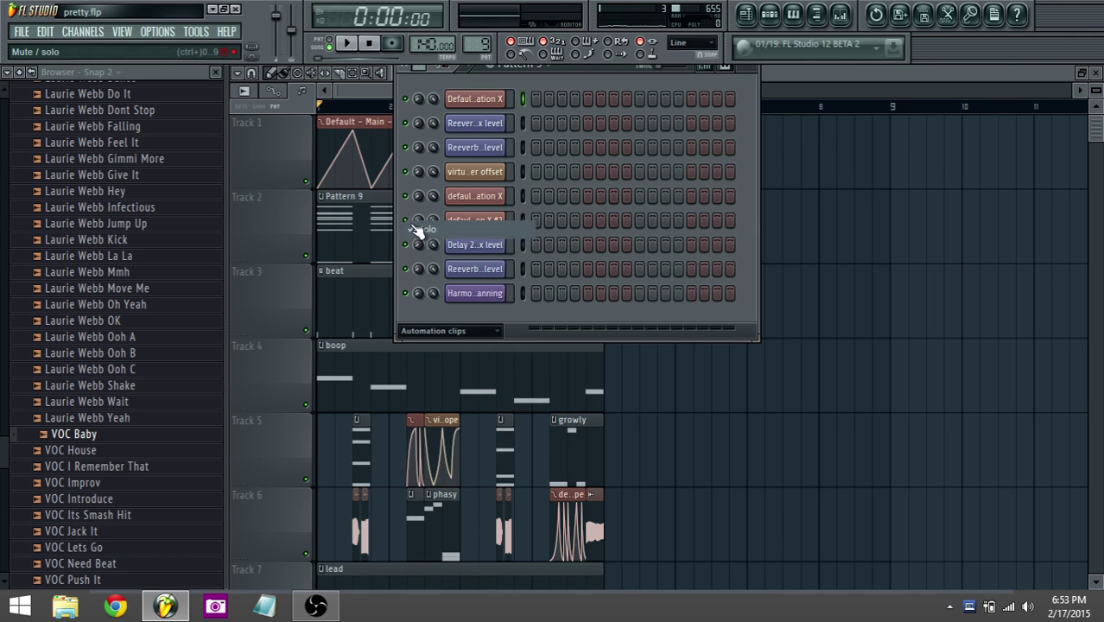
left_click(423, 331)
left_click(422, 410)
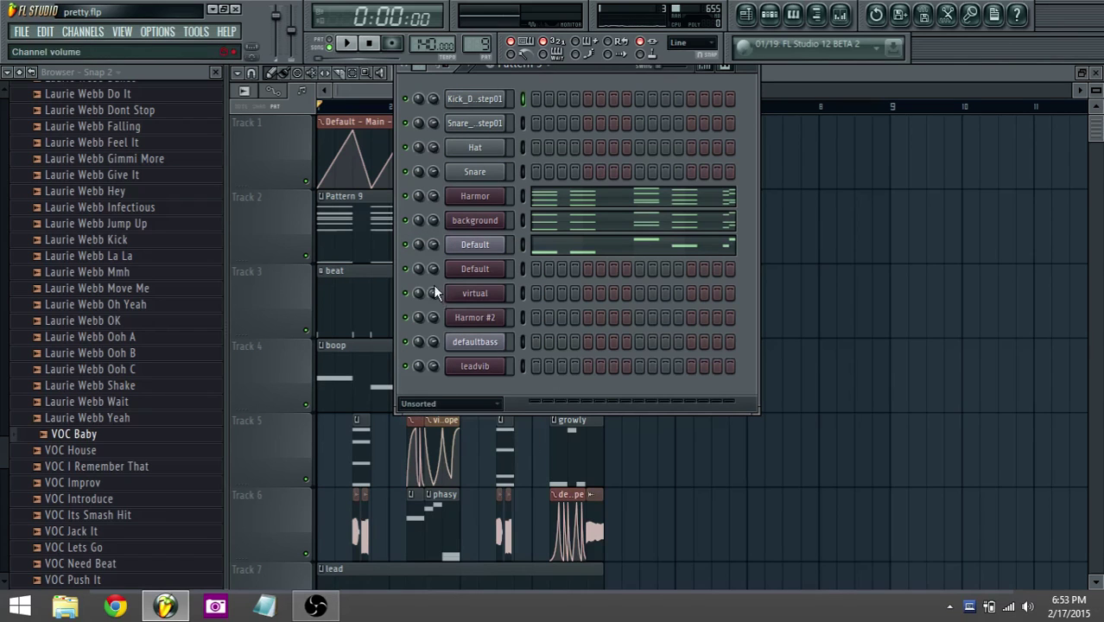
Play the full arrangement, close the step sequencer to watch the playlist, and stop playback
left_click(346, 44)
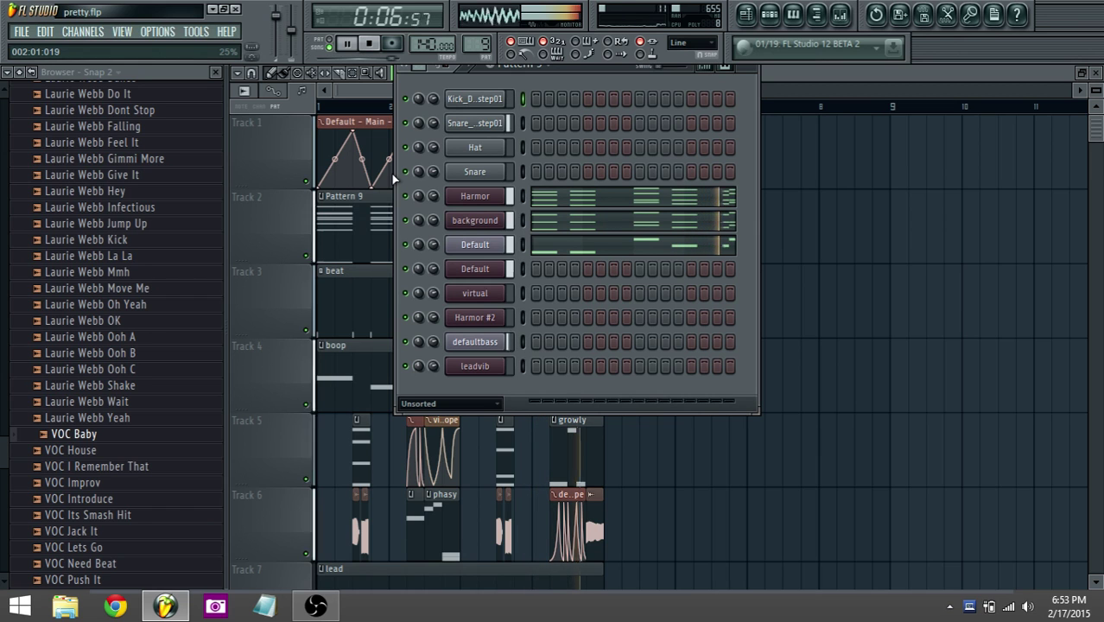
left_click(378, 88)
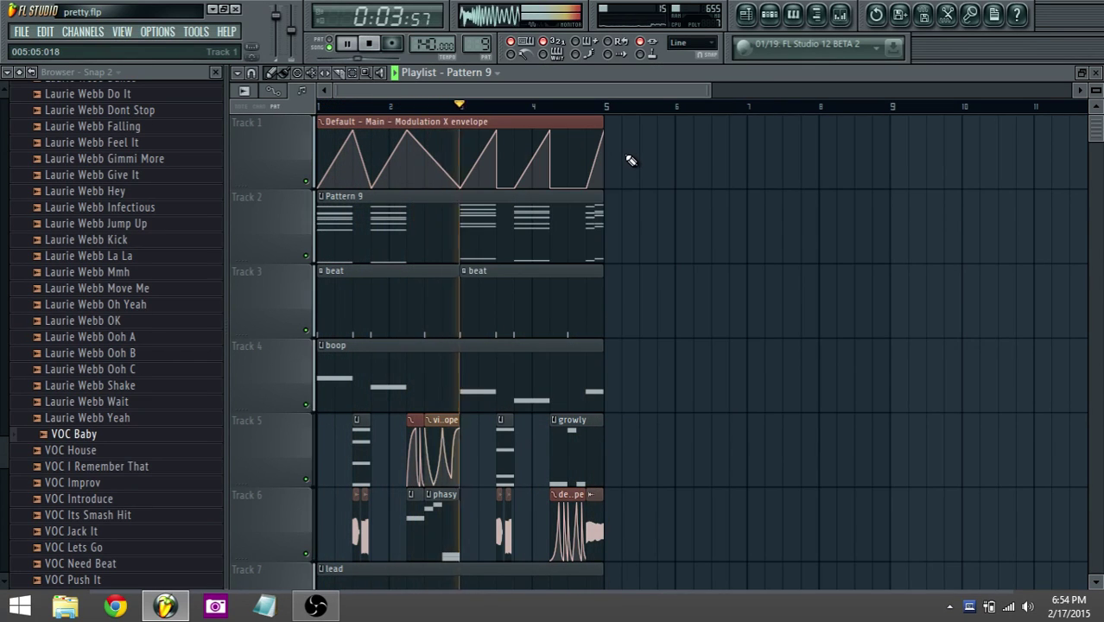
mouse_move(584, 181)
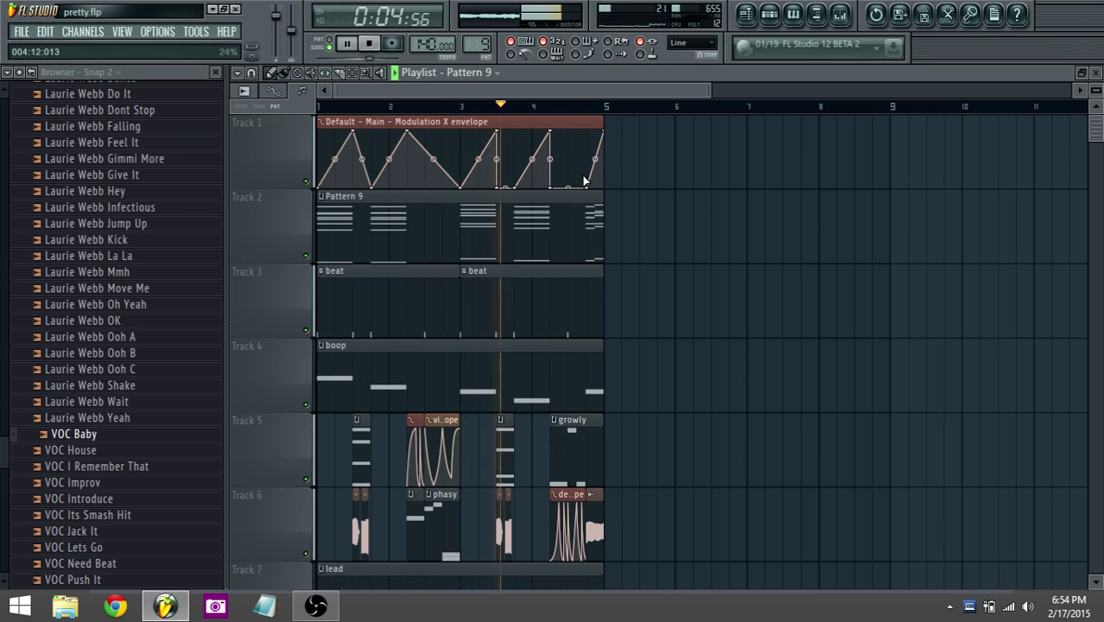
left_click(370, 44)
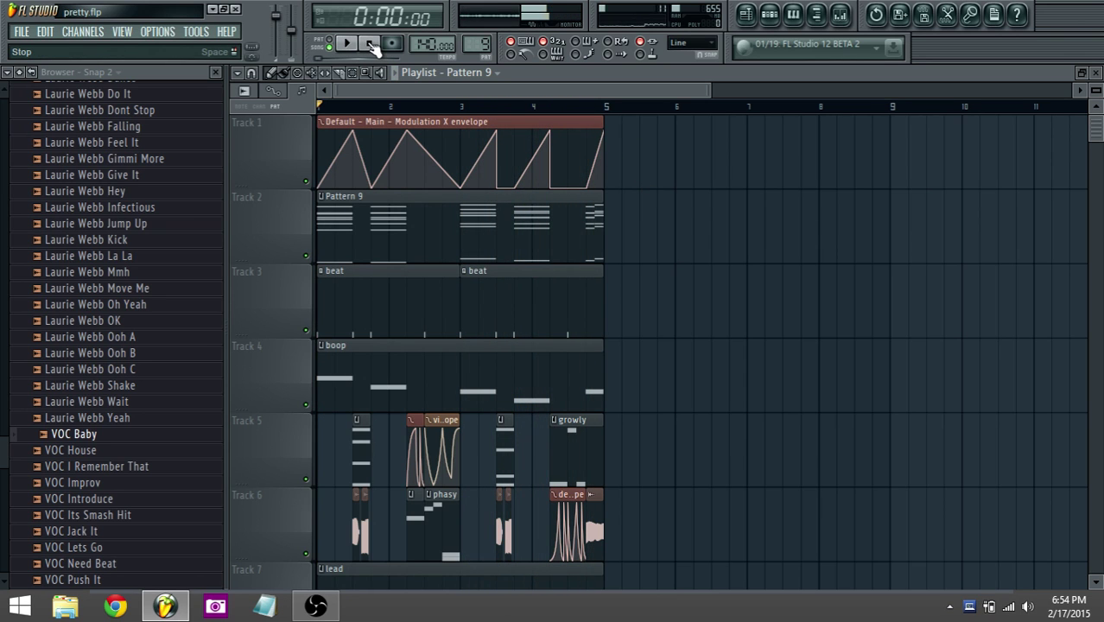
Open the Harmor notes of the Pattern 9 clip on Track 2 in the piano roll
scroll(362, 168, "down", 5)
scroll(362, 168, "up", 5)
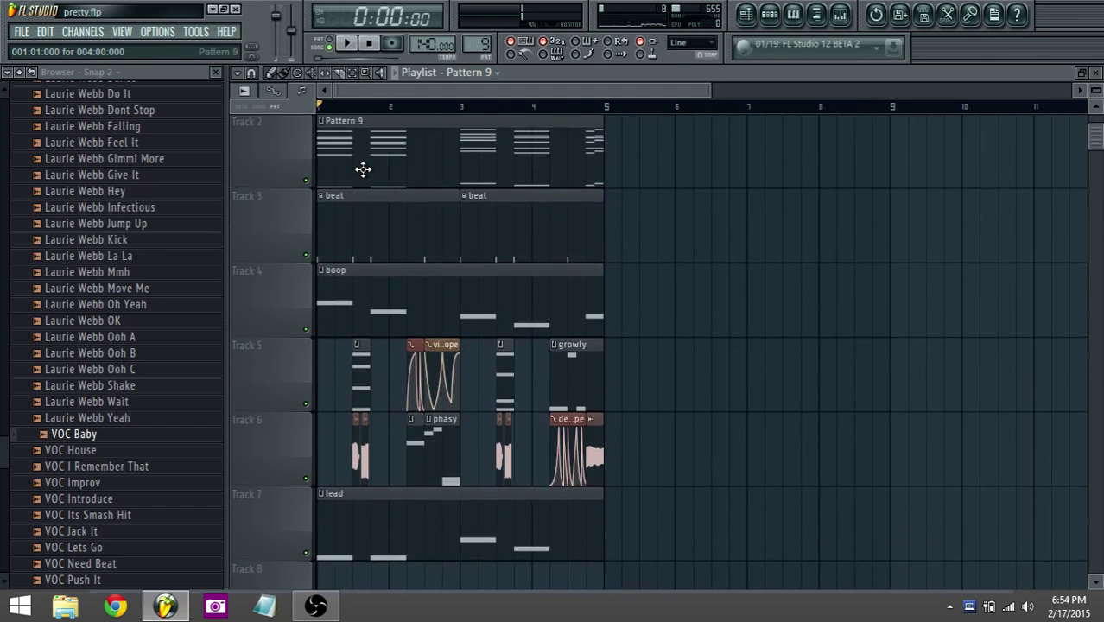
double_click(346, 216)
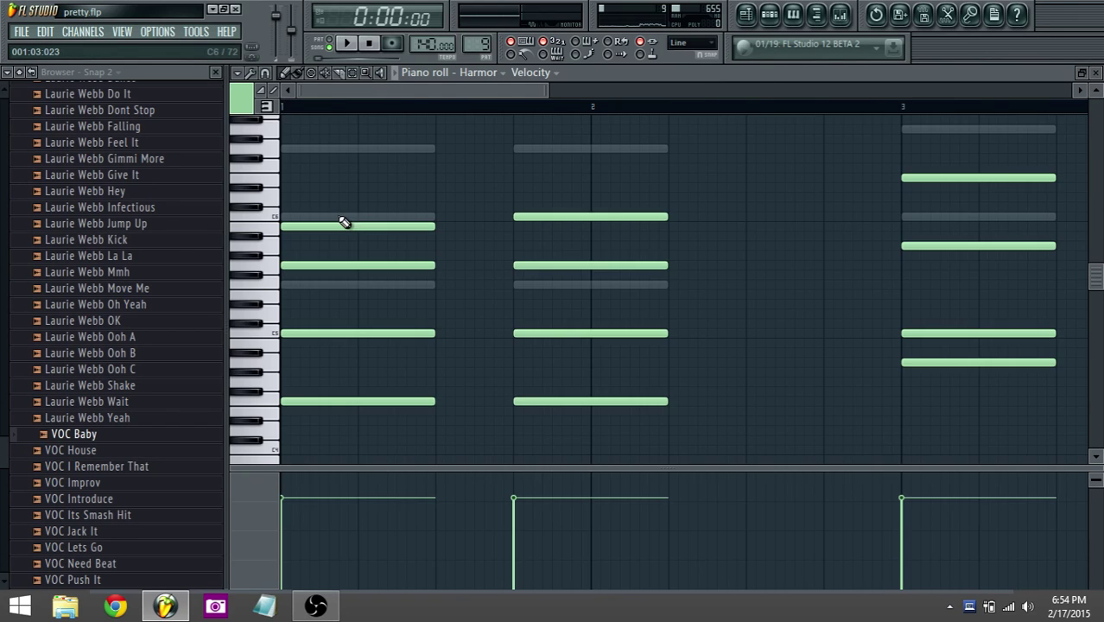
Mute the Harmor and background channels and display the Automation clips channel group
left_click(793, 14)
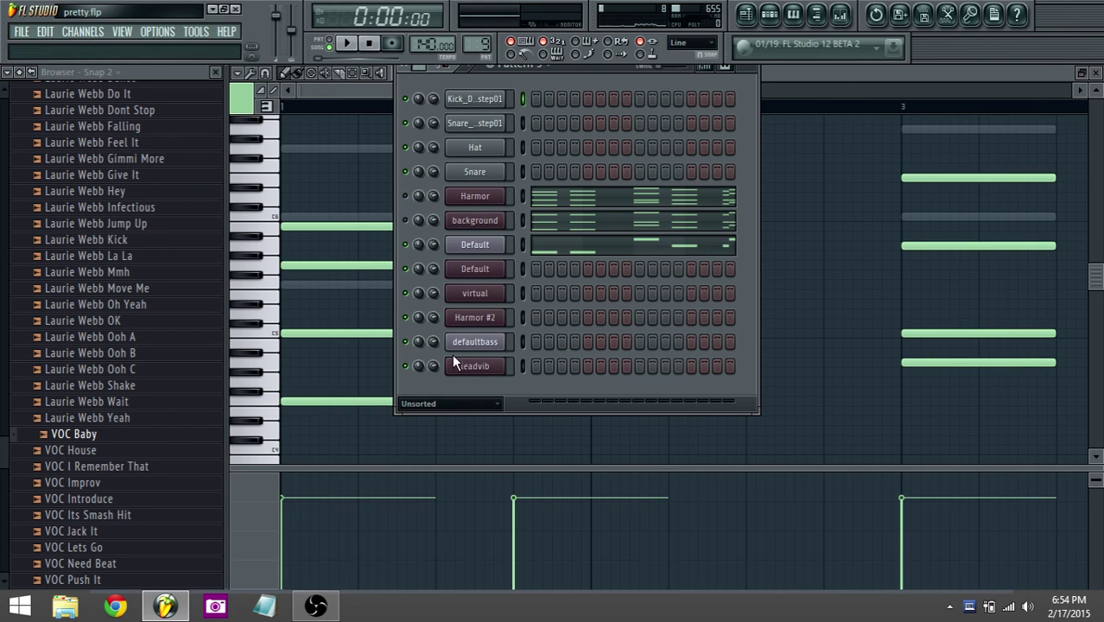
left_click(449, 403)
left_click(439, 455)
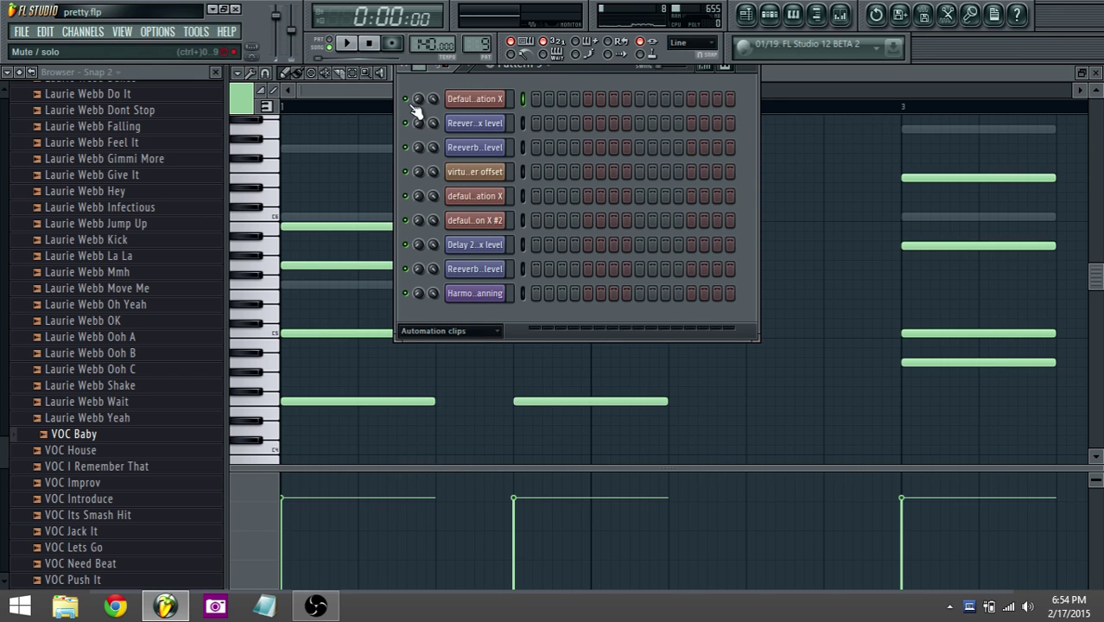
Start playback and solo Track 2, keeping Track 1 with the Modulation X envelope enabled too
key("space")
left_click(749, 14)
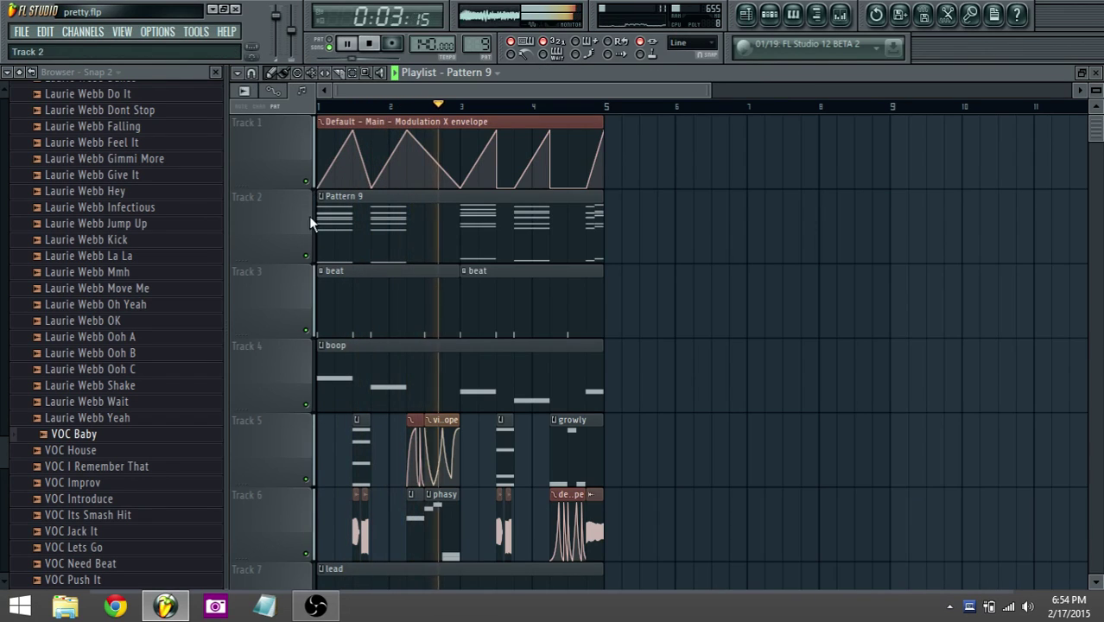
right_click(305, 255)
left_click(307, 182)
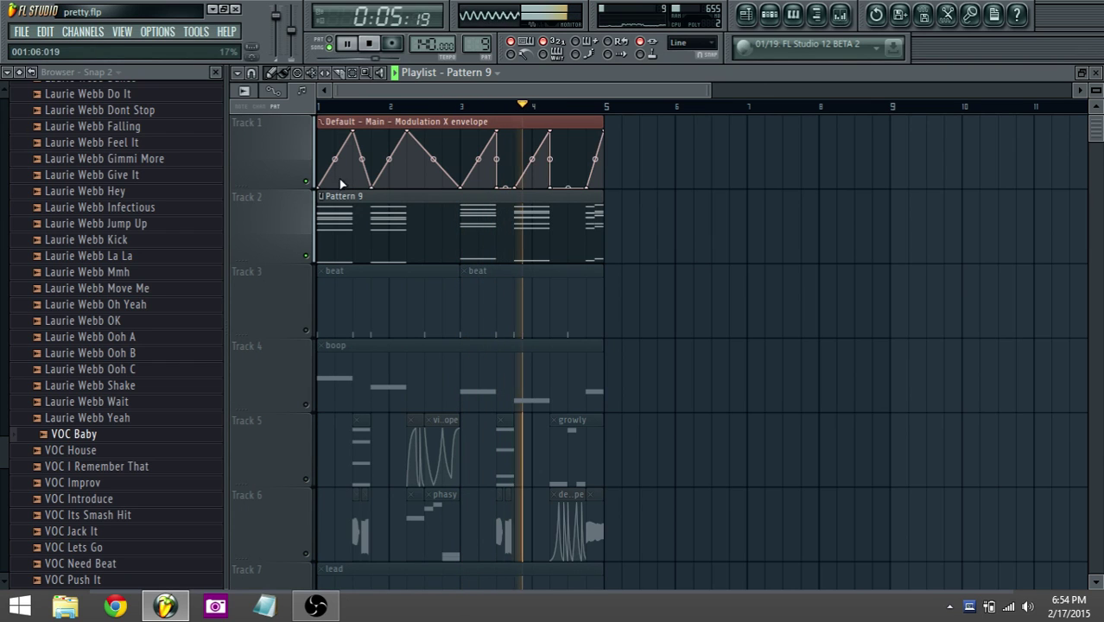
Stop playback and open operator 1 of the Default channel's Sytrus synth from the Unsorted channel group
left_click(769, 14)
key("space")
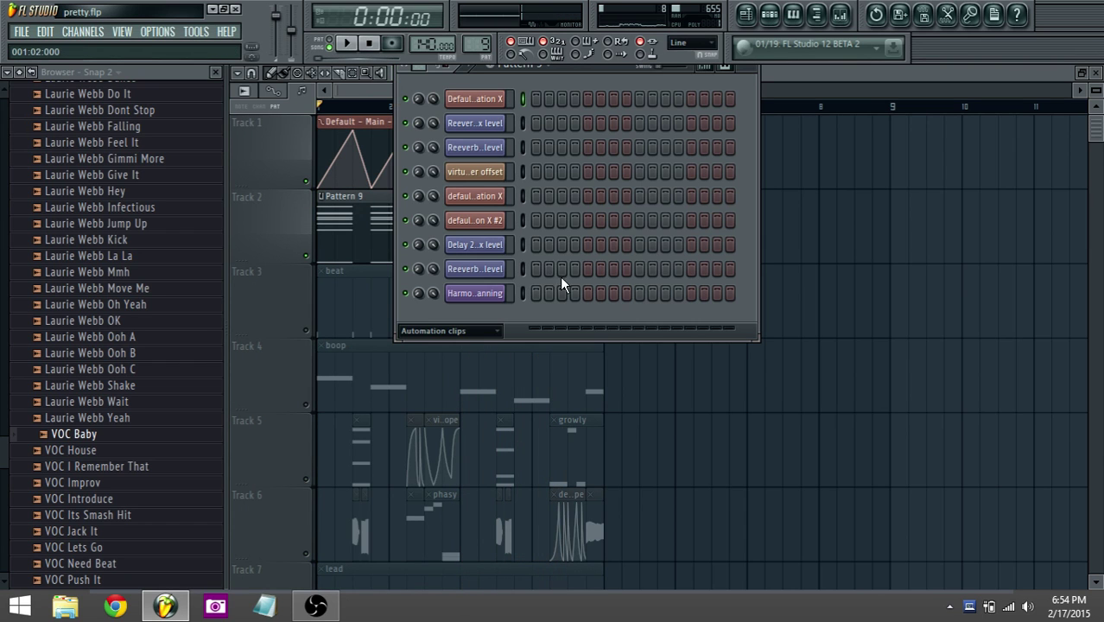
left_click(476, 332)
left_click(450, 407)
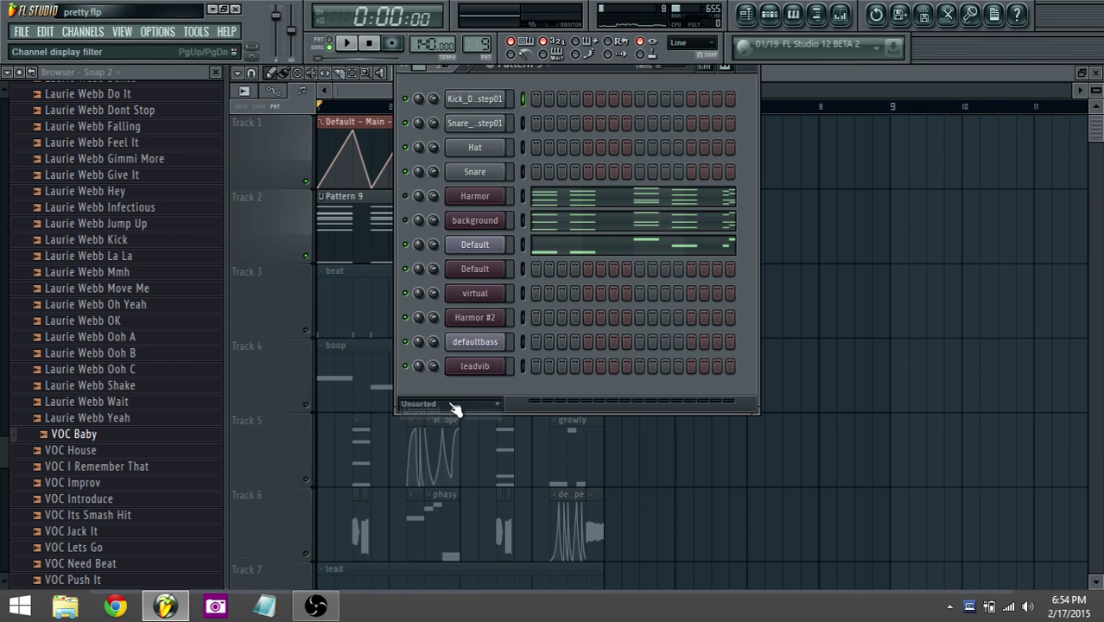
left_click(491, 246)
left_click(490, 197)
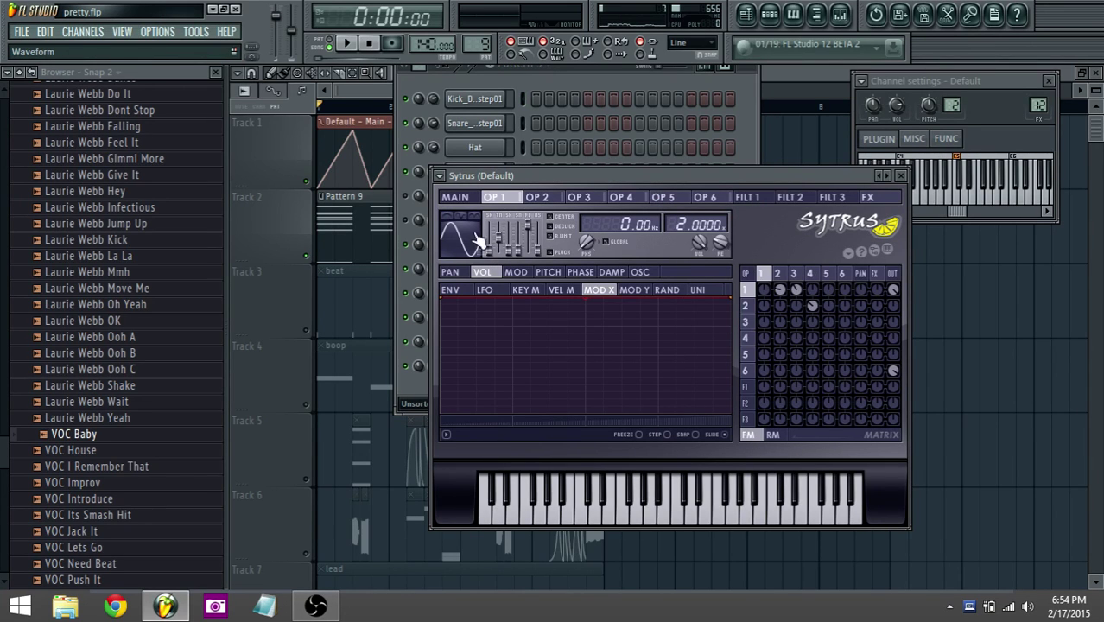
Examine Sytrus operators 2 and 3 and how much each one frequency-modulates operator 1 in the matrix
left_click(540, 198)
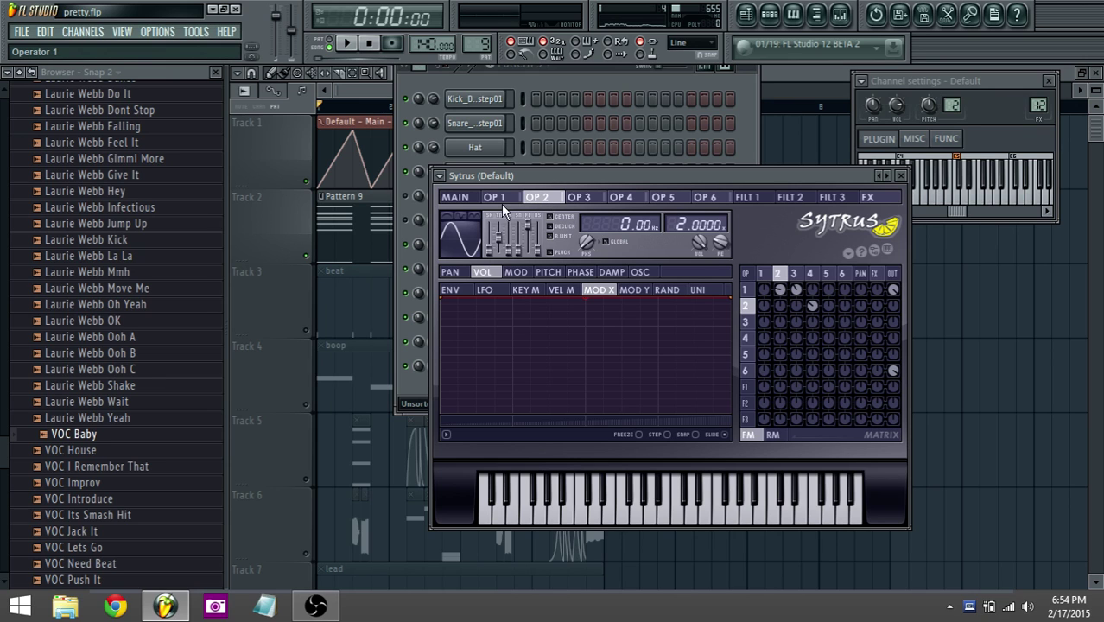
left_click(780, 290)
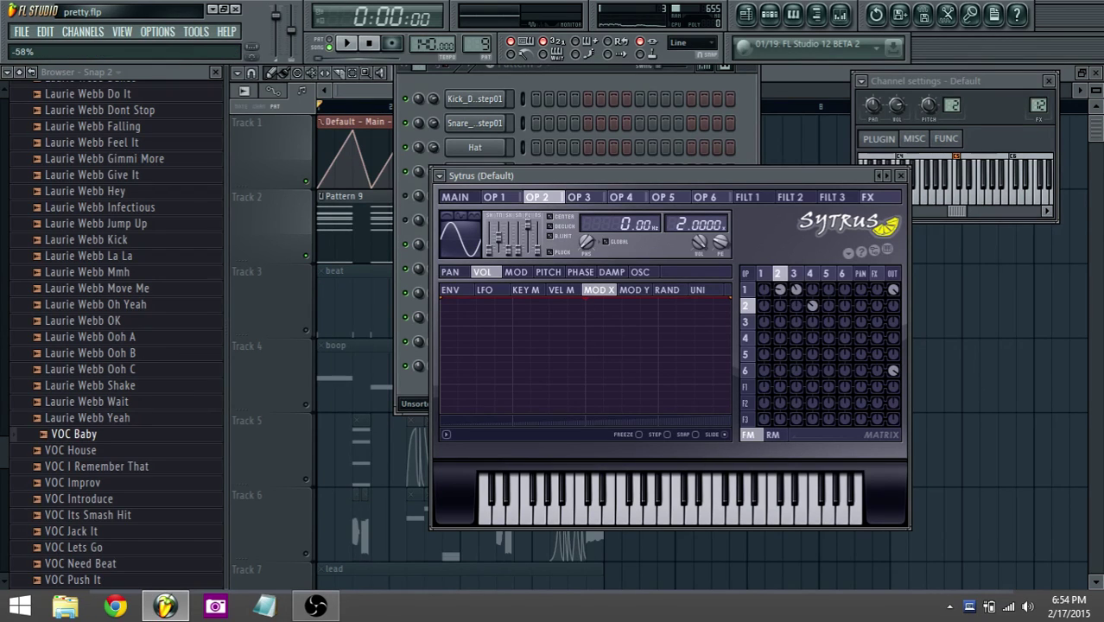
left_click(794, 274)
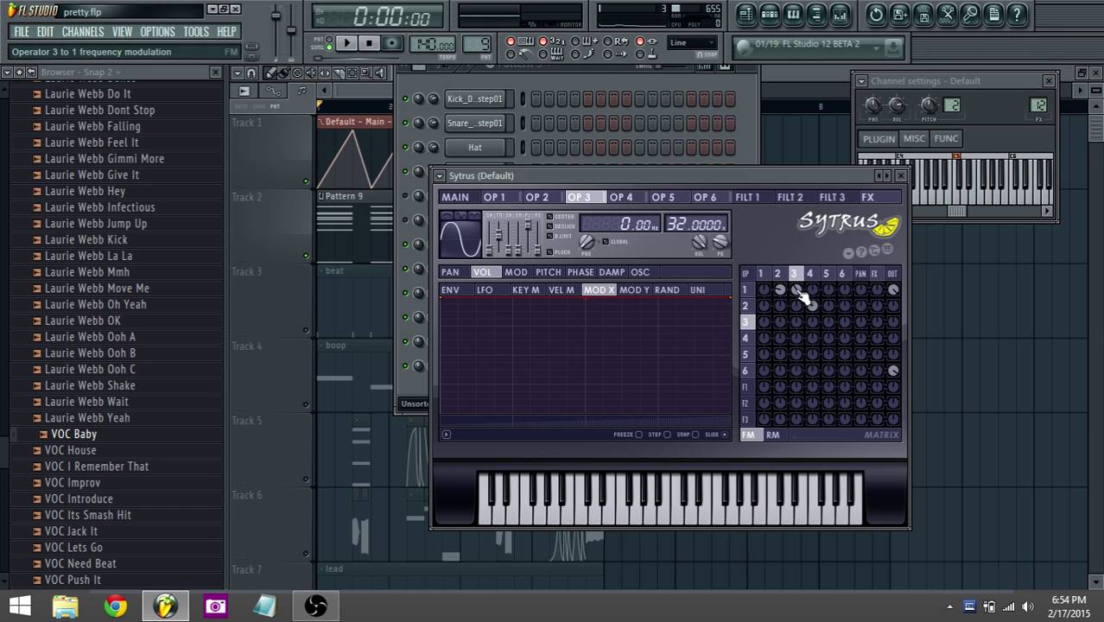
left_click_drag(802, 294, 802, 313)
key("space")
key("space")
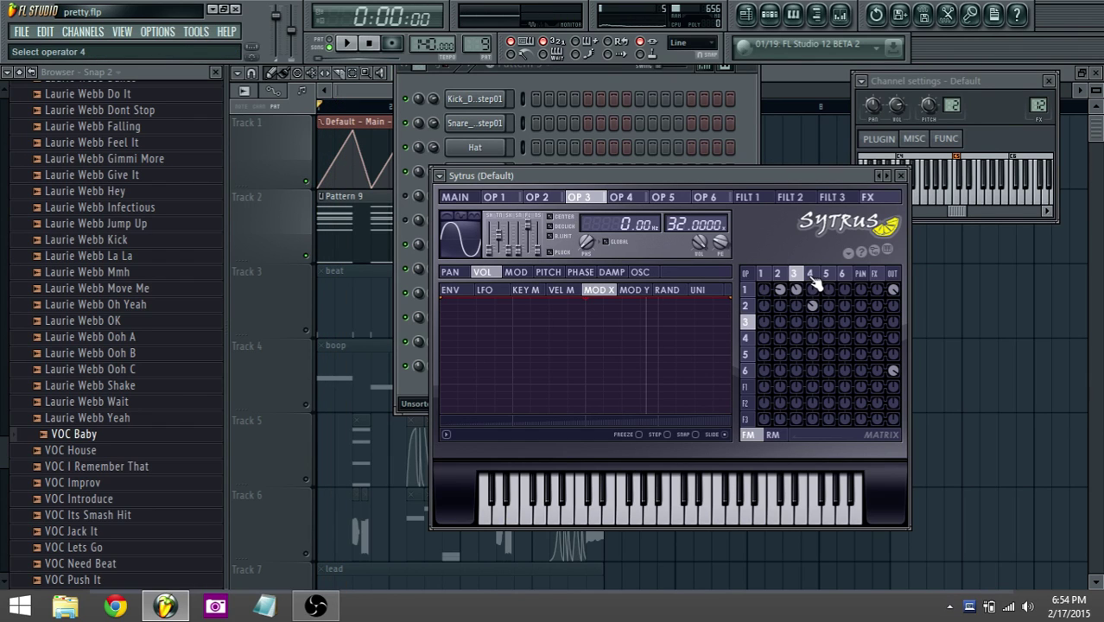
Examine operator 4's waveform shape and its frequency modulation of operator 2, and return to operator 1
left_click(812, 274)
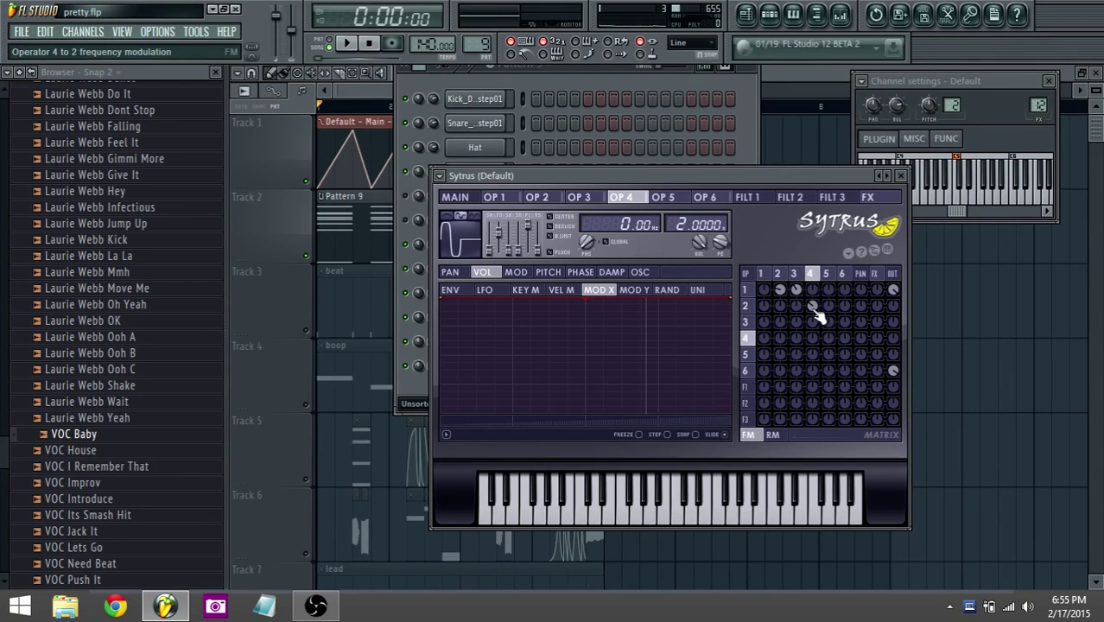
left_click_drag(812, 305, 812, 298)
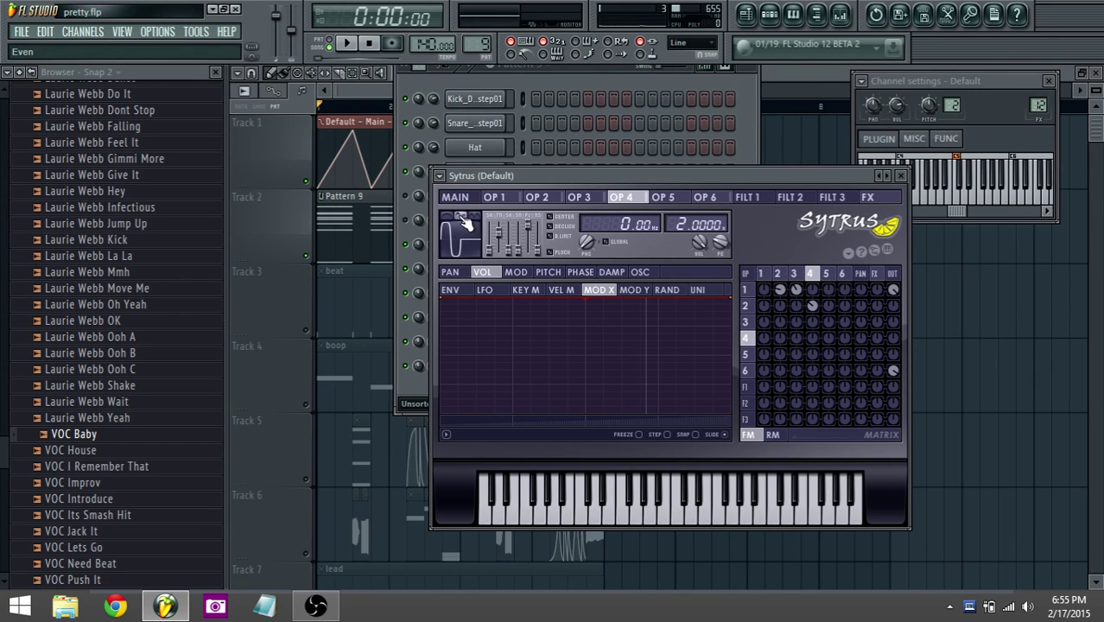
left_click(508, 199)
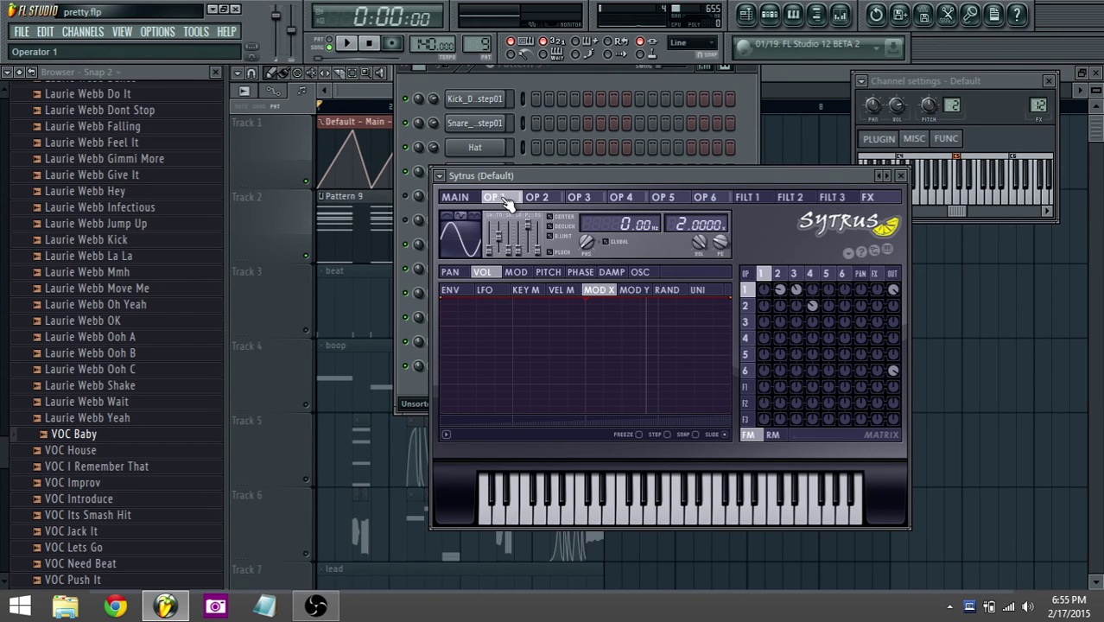
Inspect operator 6's oscillator waveform and compare it with operator 1's oscillator
left_click(748, 372)
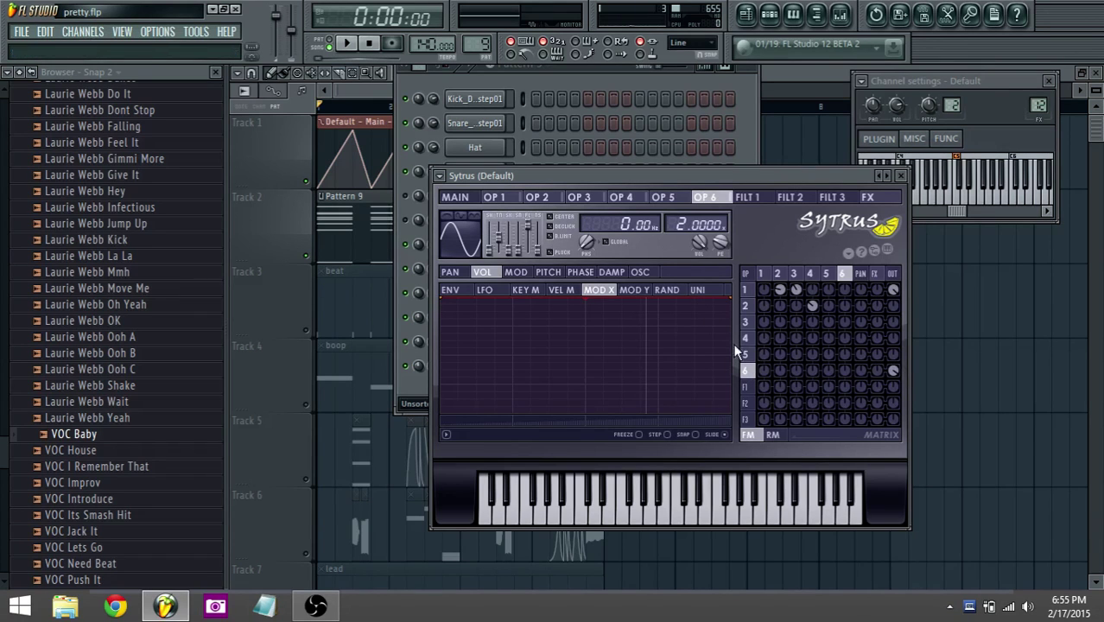
left_click(644, 275)
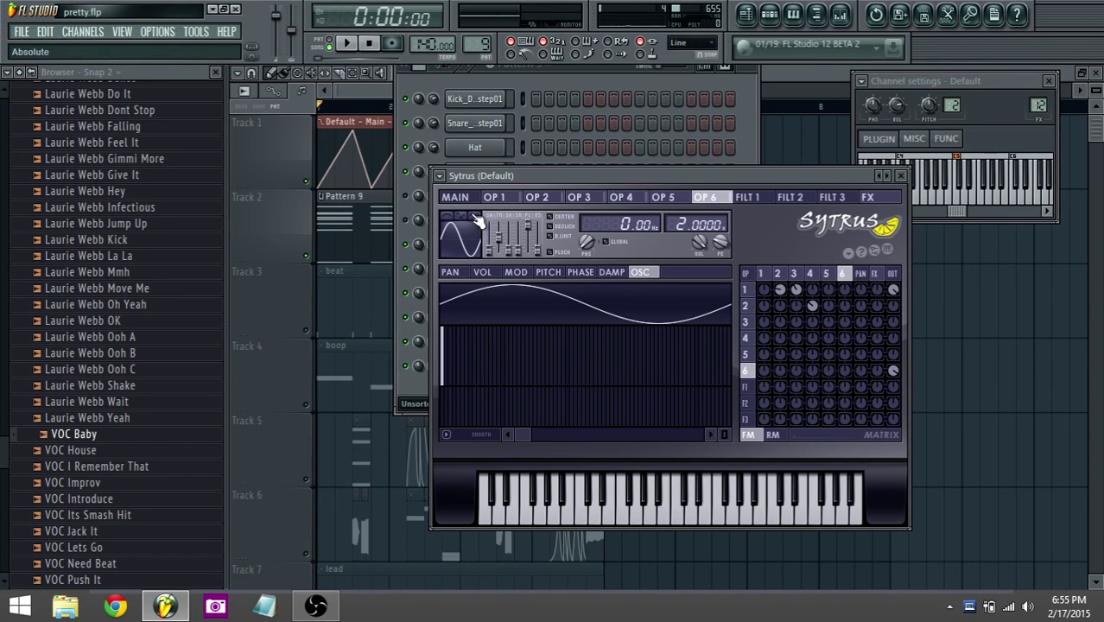
left_click(504, 204)
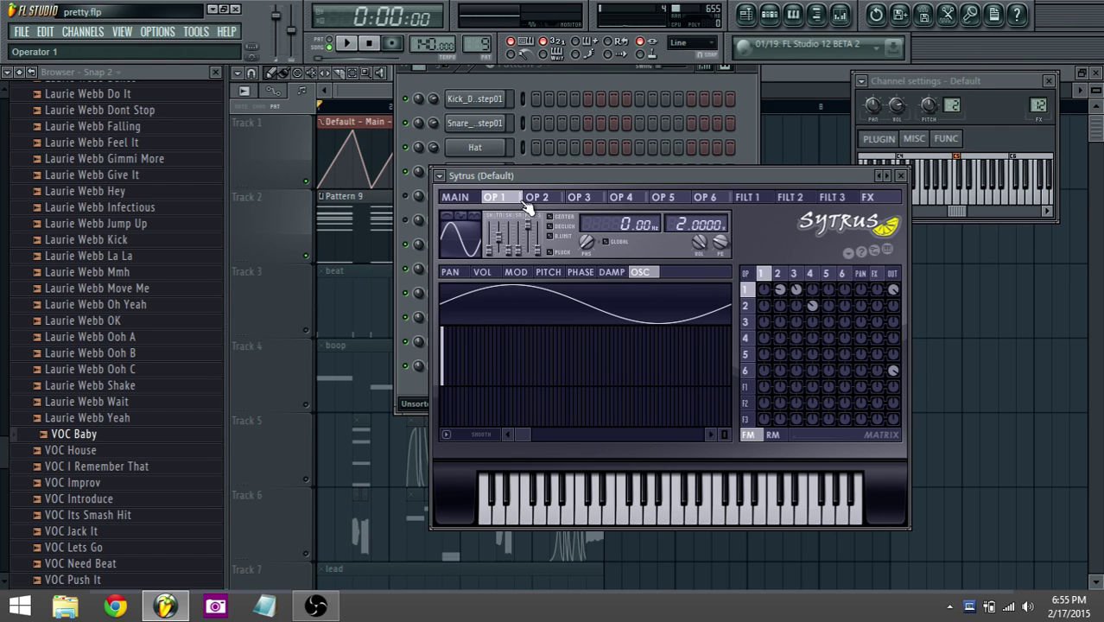
Examine the main X/Y modulation controls and operator 1's Mod X modulation curve in Sytrus
left_click(472, 197)
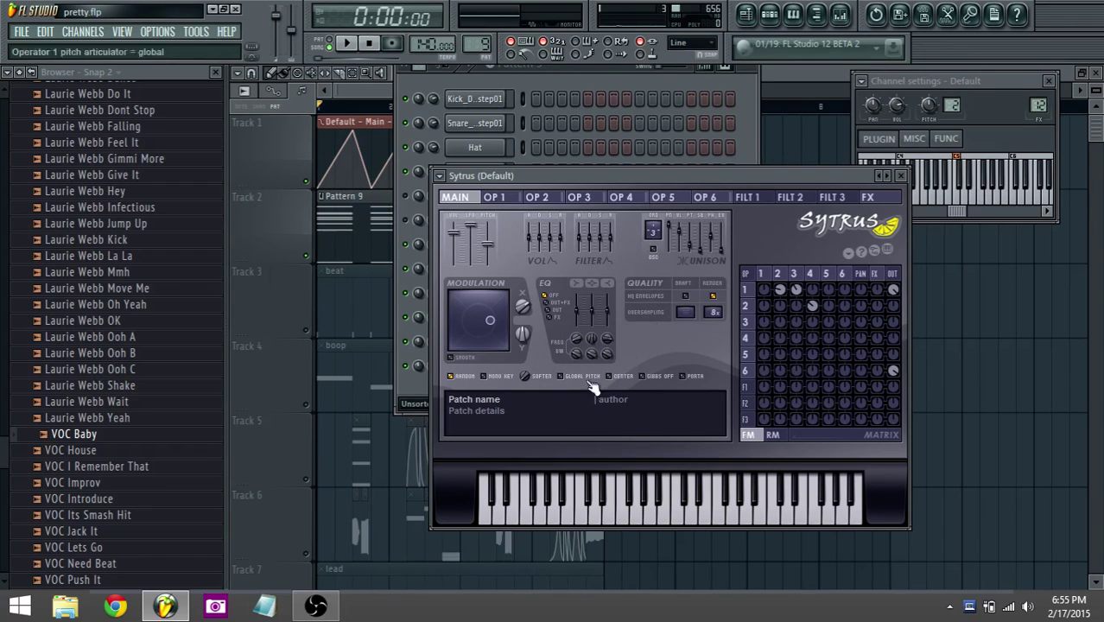
left_click(331, 608)
left_click(333, 610)
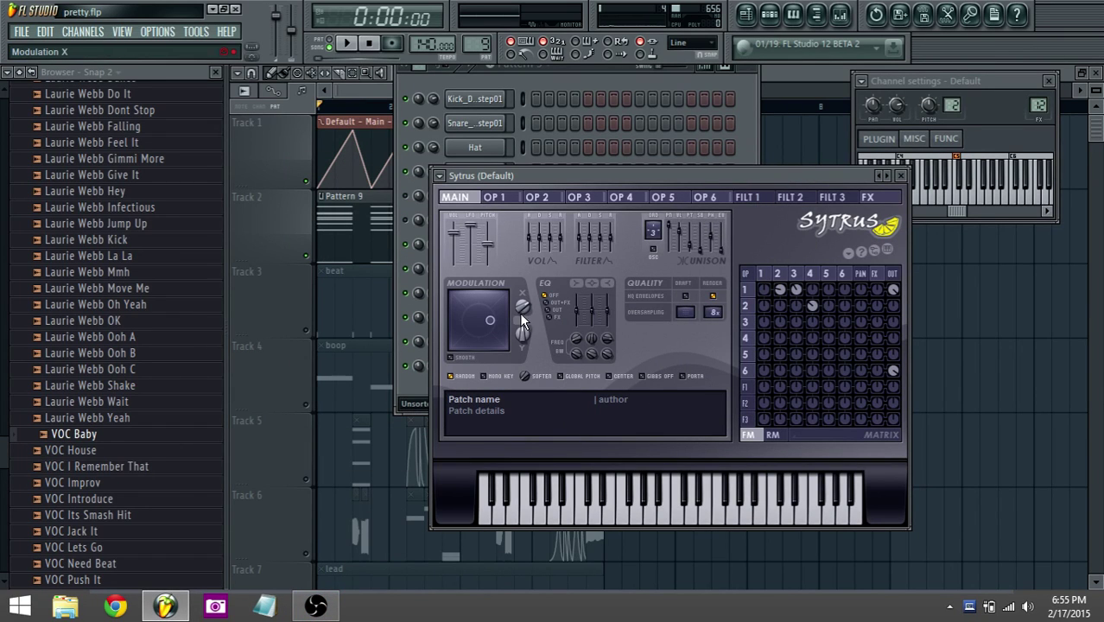
left_click(762, 275)
left_click(525, 272)
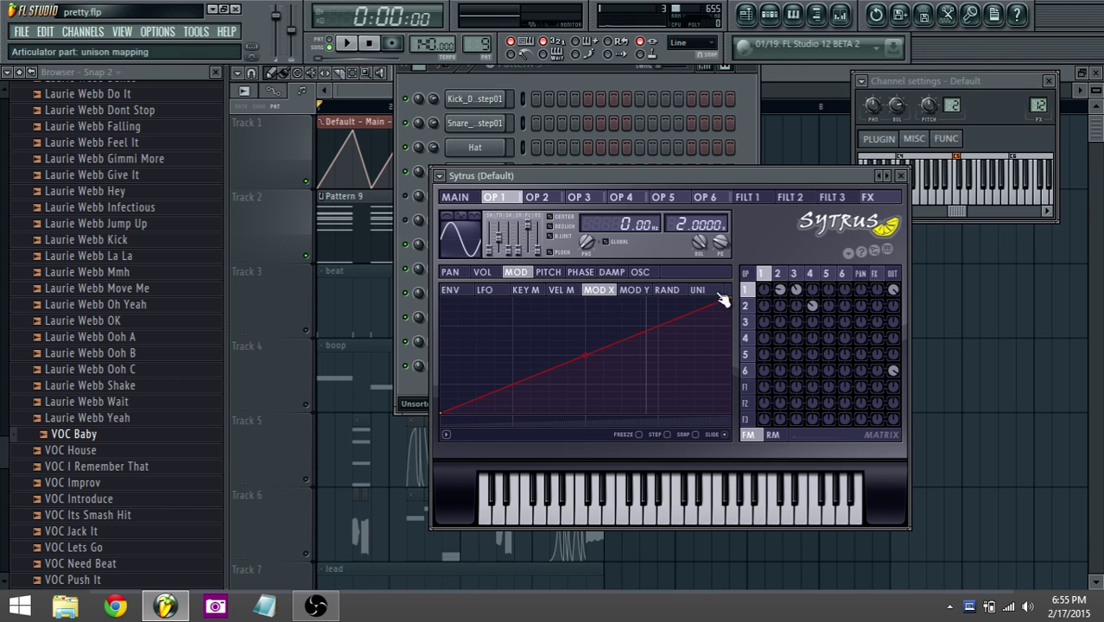
left_click(468, 204)
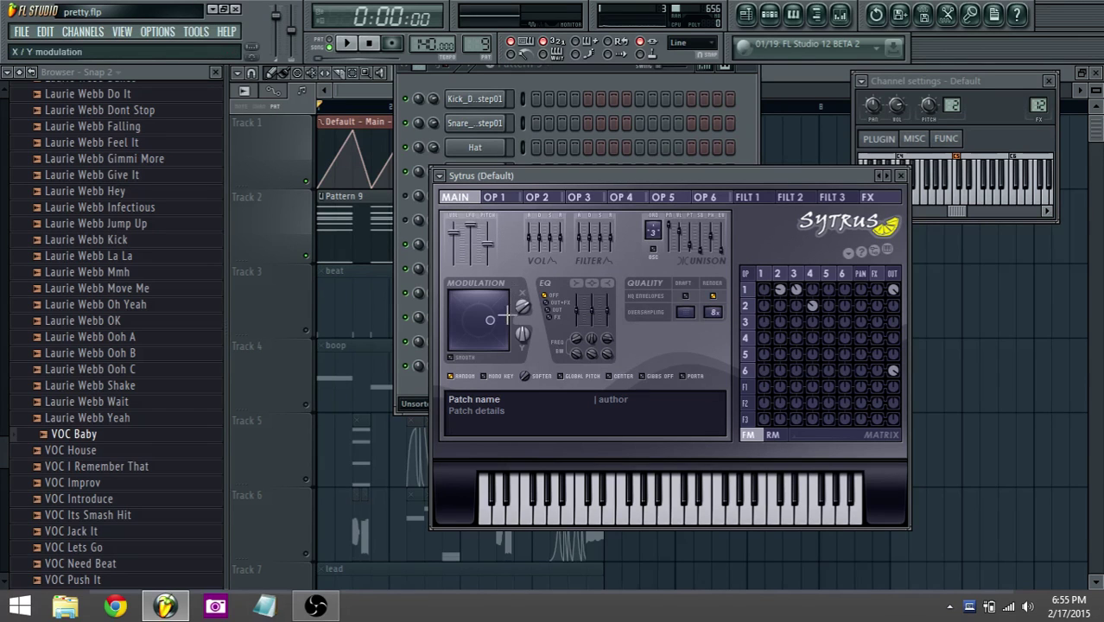
Play the part to watch the automated X/Y modulation move, stop playback, and return to the playlist
key("space")
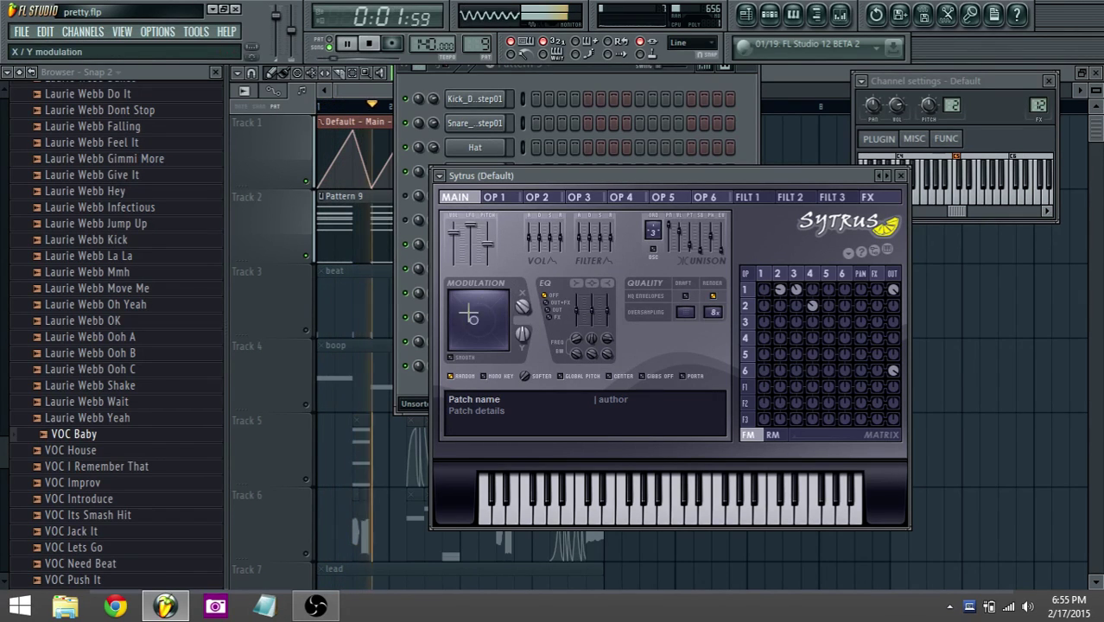
key("space")
left_click(385, 90)
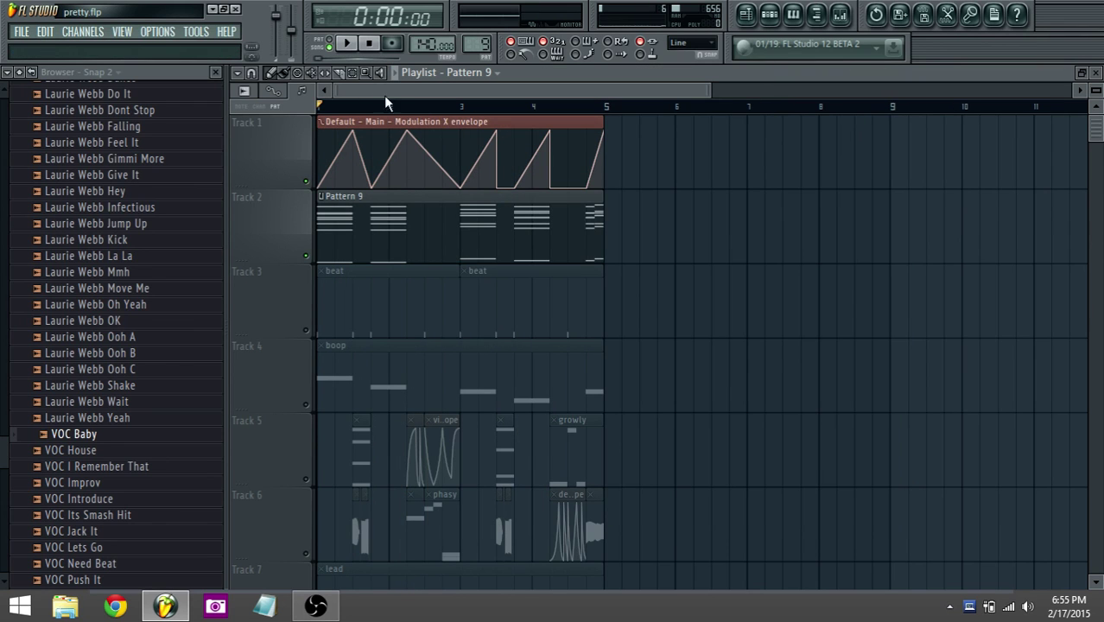
Zoom the playlist in horizontally and mute the Sytrus Default channel in the step sequencer
left_click_drag(717, 90, 629, 91)
left_click(768, 17)
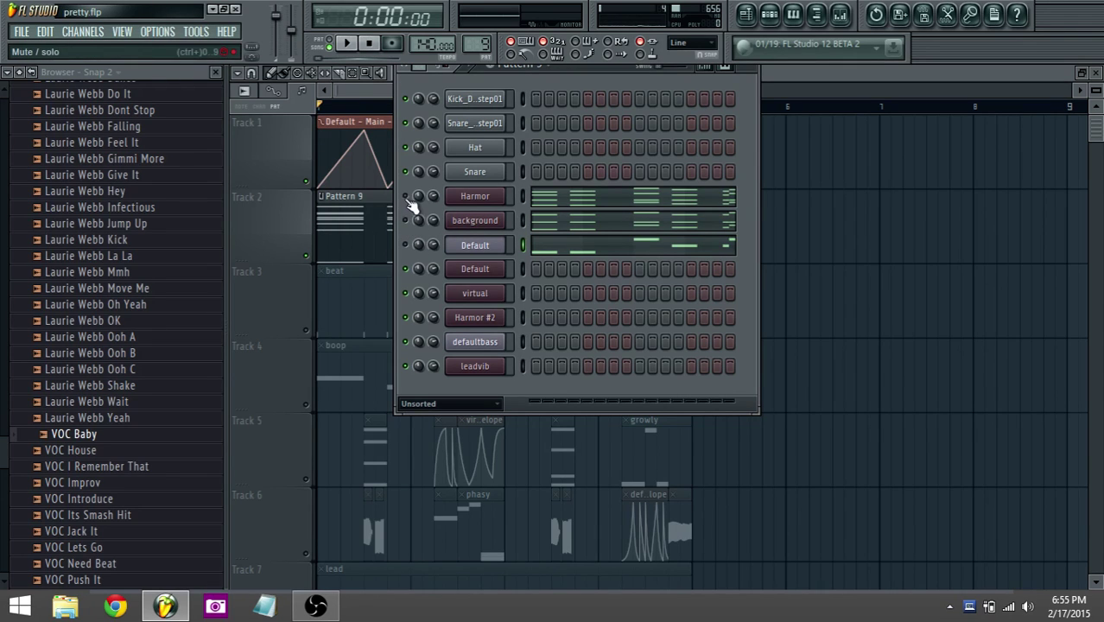
Play the isolated Harmor channel, open its Harmor plugin window, and stop playback
key("space")
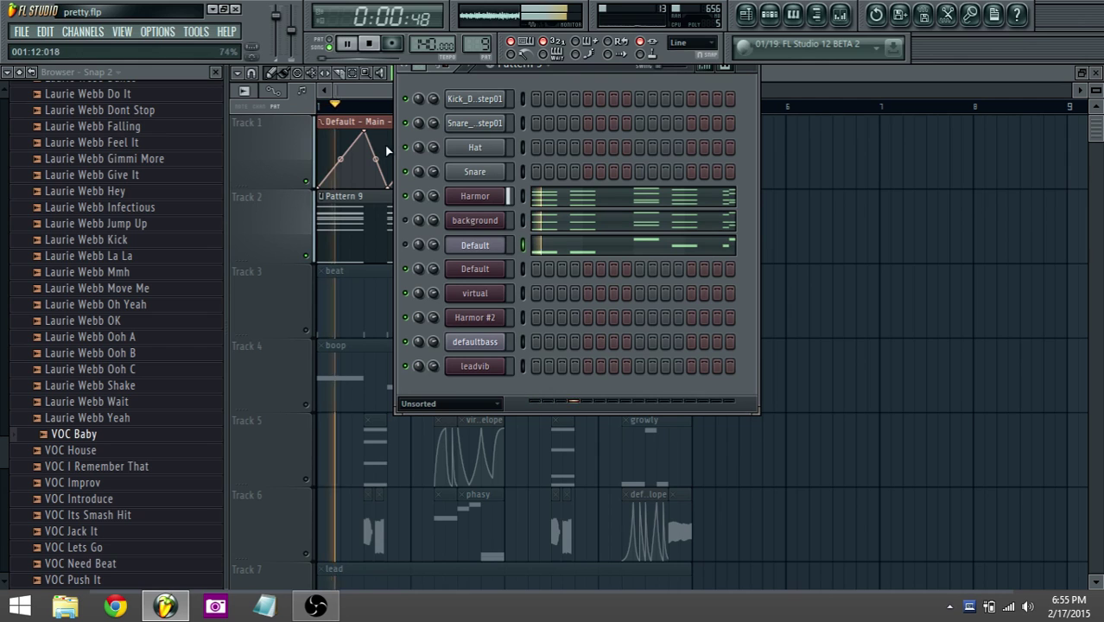
left_click(506, 197)
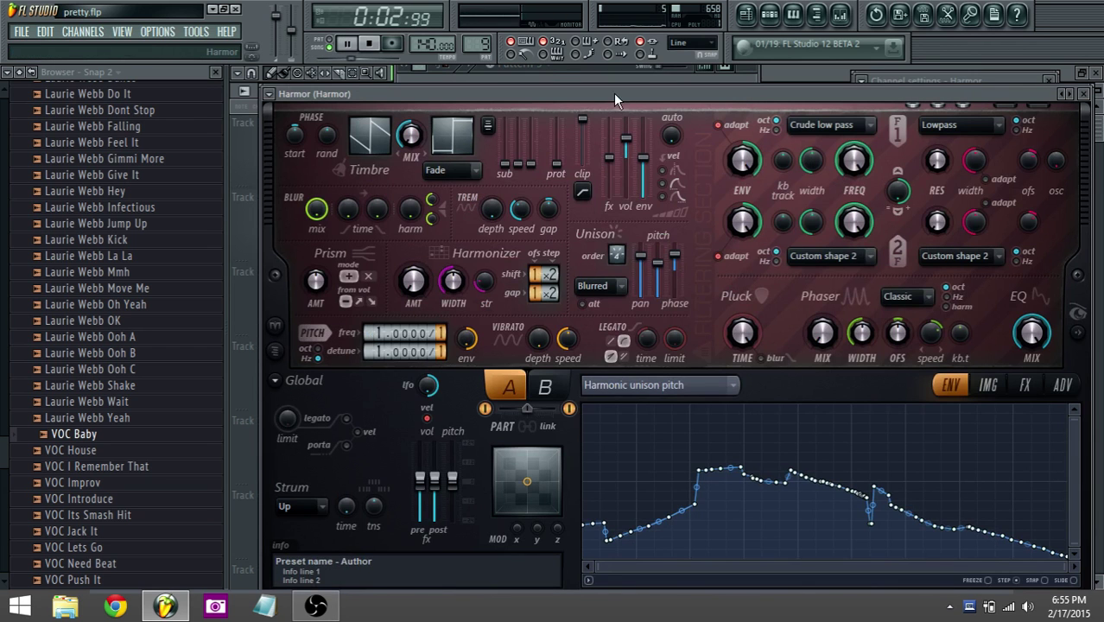
left_click_drag(616, 99, 613, 69)
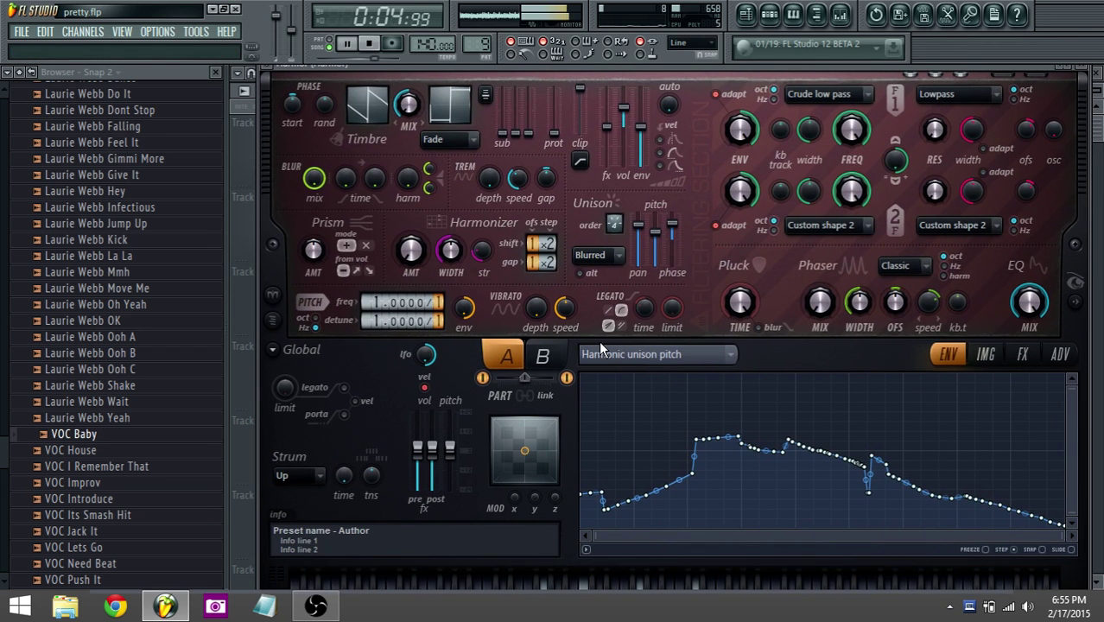
key("space")
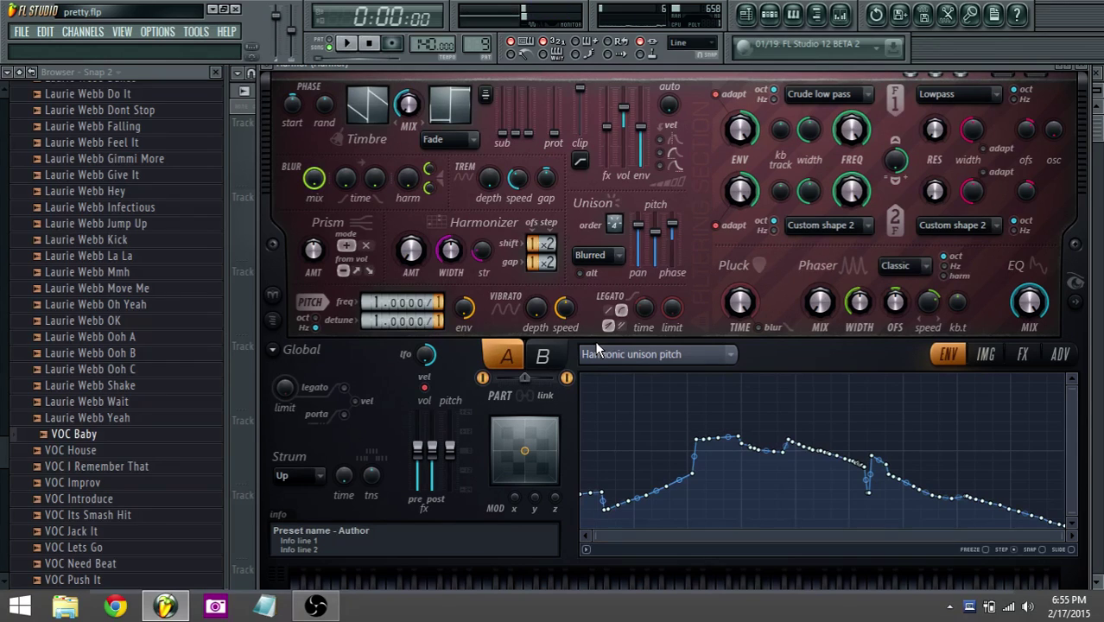
Compare the harmonic unison pitch envelopes of parts A and B in the Harmor channel, dismissing the AVG update notification
left_click(541, 357)
left_click(507, 356)
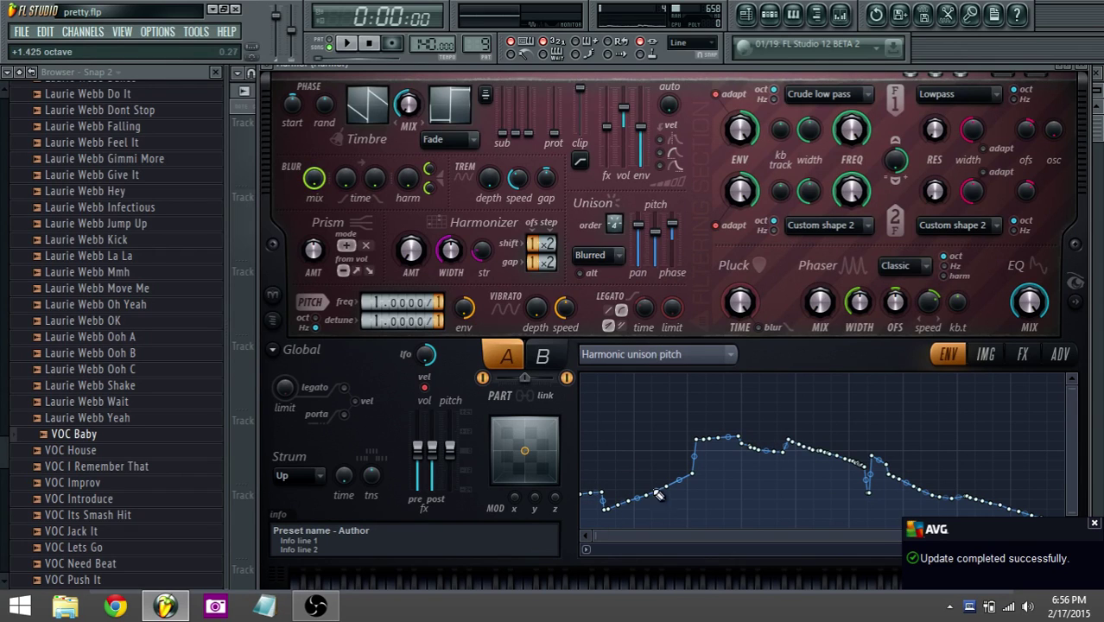
left_click(556, 361)
left_click(510, 361)
left_click(1096, 524)
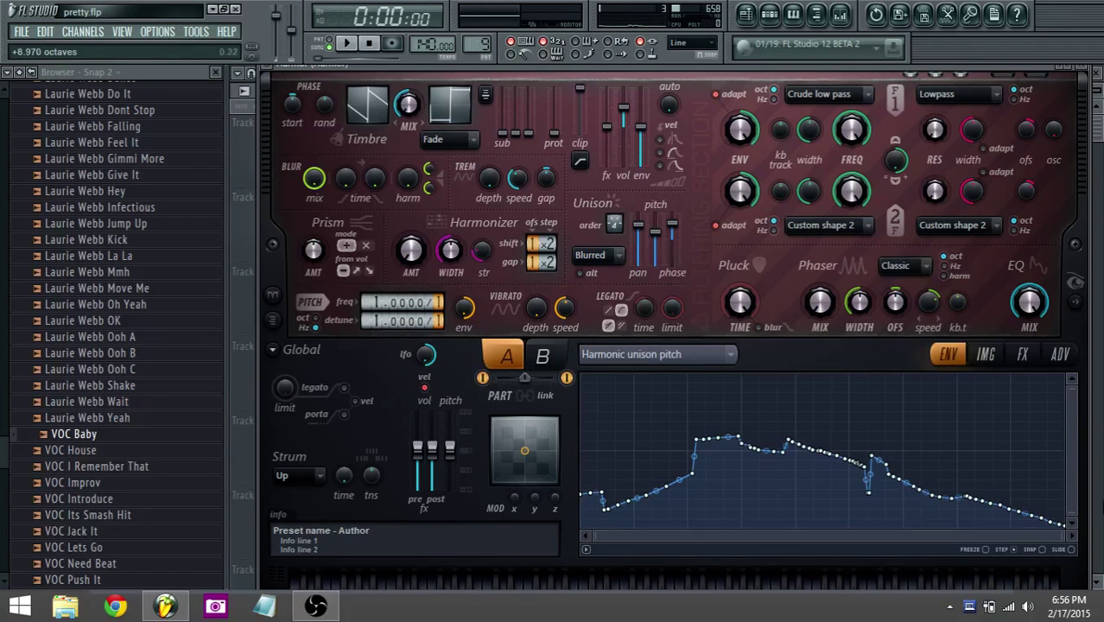
left_click(545, 361)
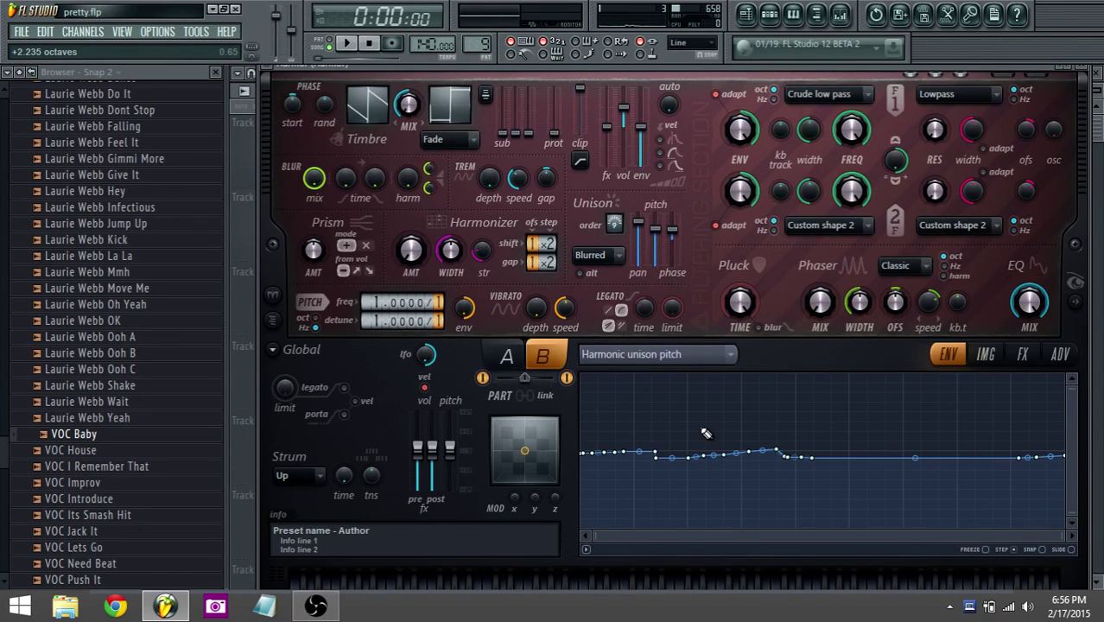
left_click(508, 357)
Check part A's image section and the list of available envelope targets, keeping Harmonic unison pitch selected
left_click(986, 355)
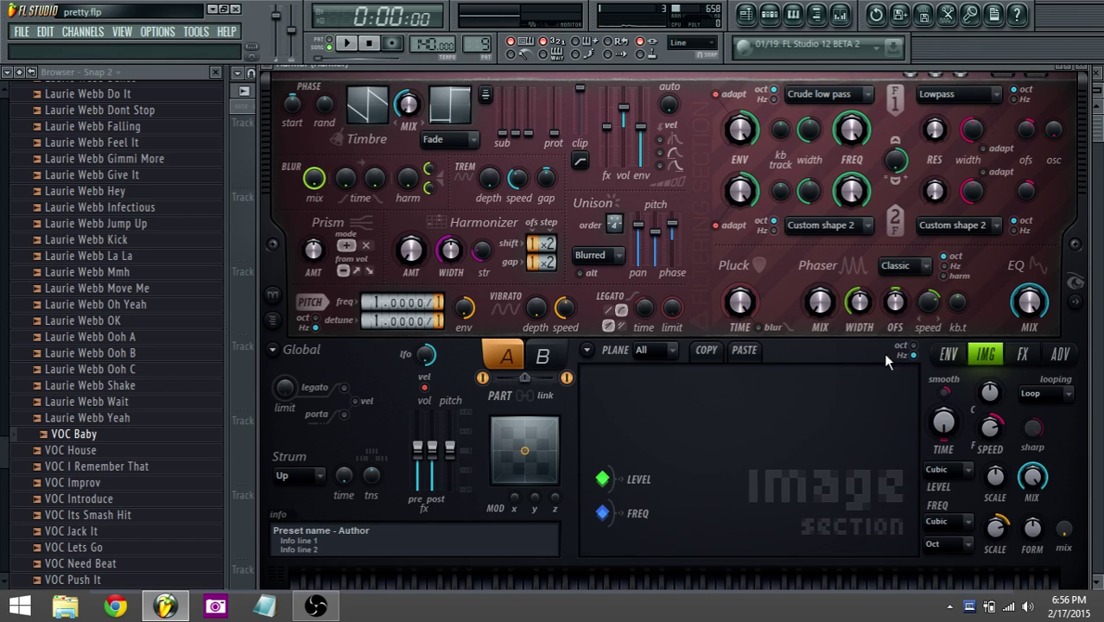
left_click(949, 355)
left_click(724, 356)
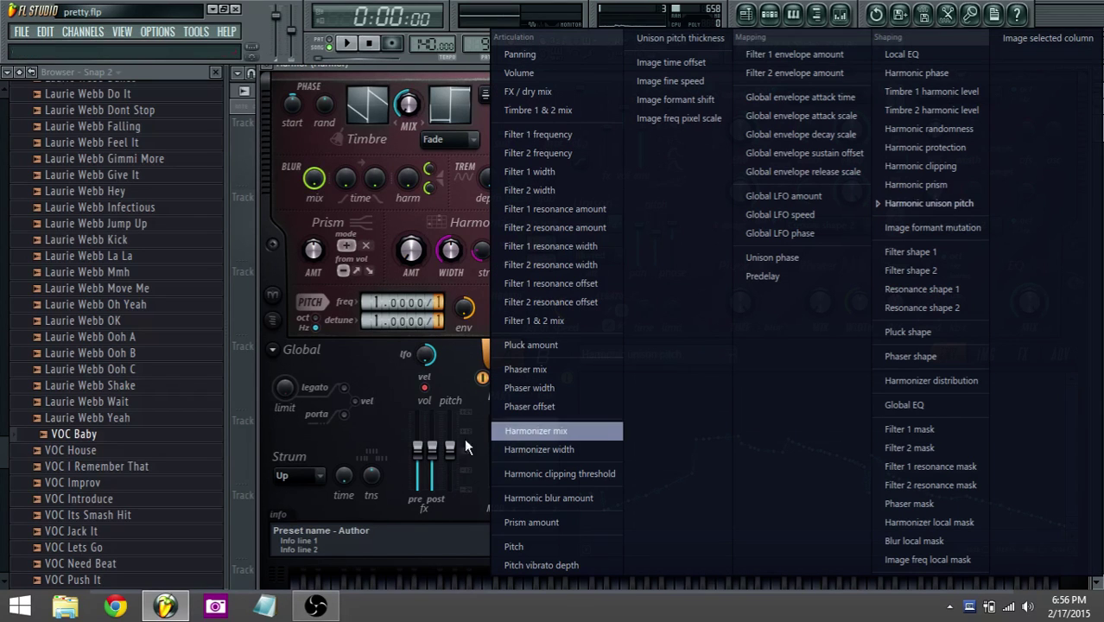
left_click(390, 429)
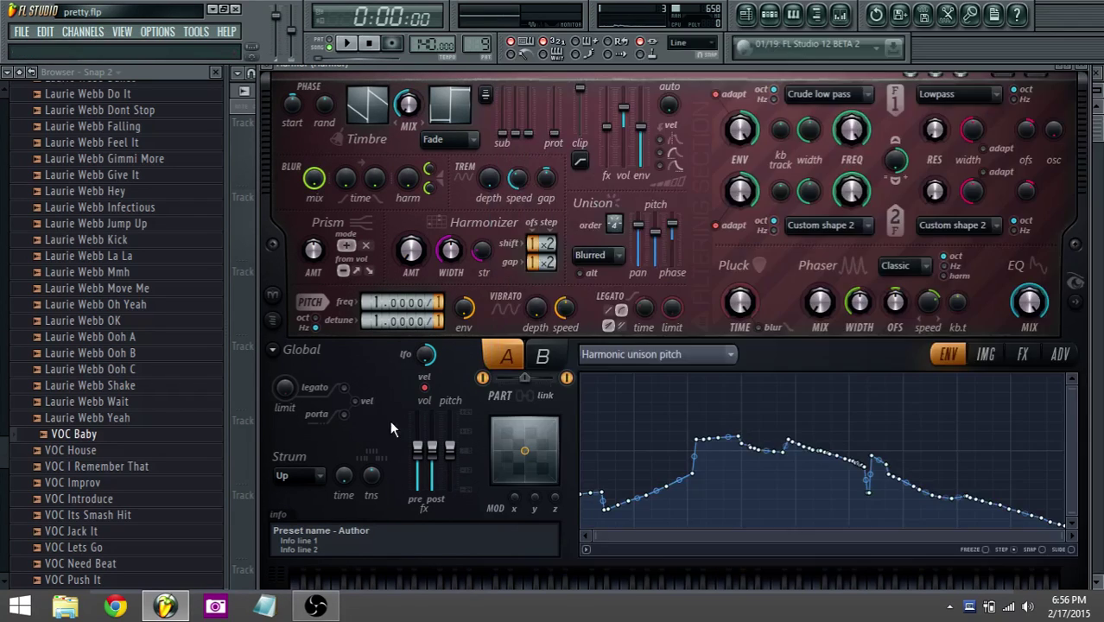
Redraw part B's harmonic unison pitch envelope in Harmor as a nearly flat line and briefly play the sound
left_click(544, 358)
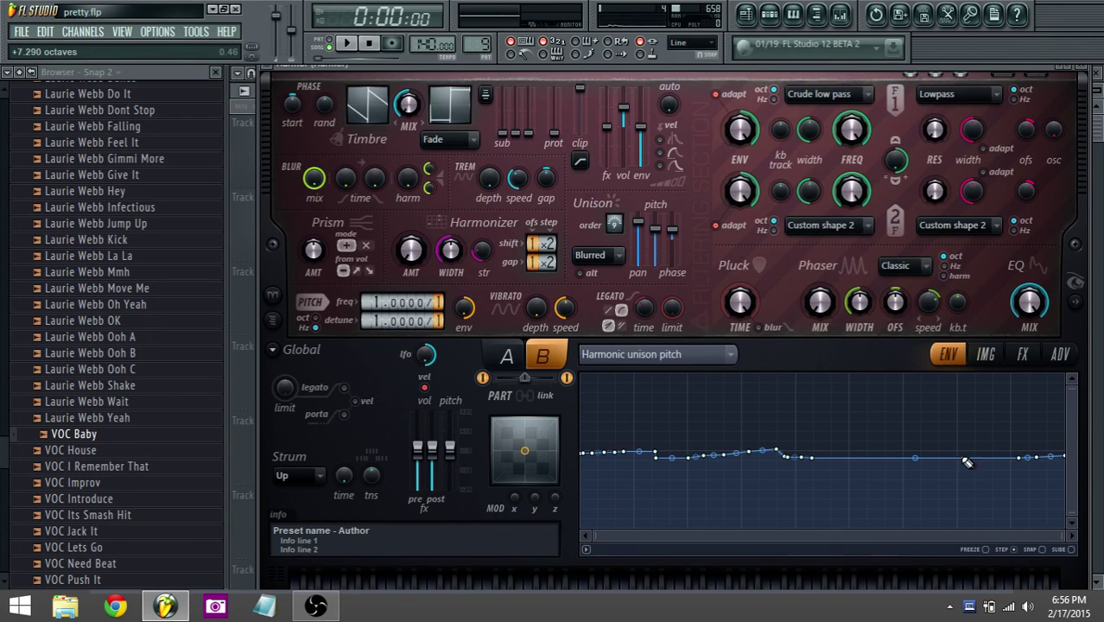
mouse_move(610, 458)
left_mouse_down()
mouse_move(794, 457)
mouse_move(590, 452)
mouse_move(1073, 452)
mouse_move(1022, 447)
left_mouse_up()
key("space")
key("space")
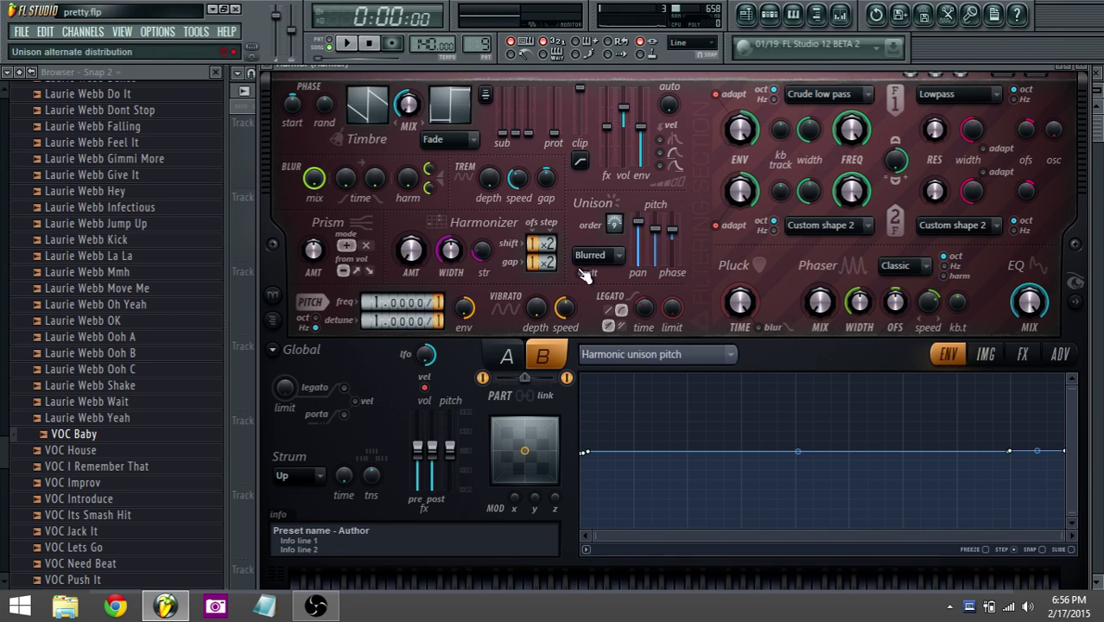
Examine Harmor's unison order, pan, pitch and phase settings in parts A and B
left_click(507, 356)
left_click(543, 356)
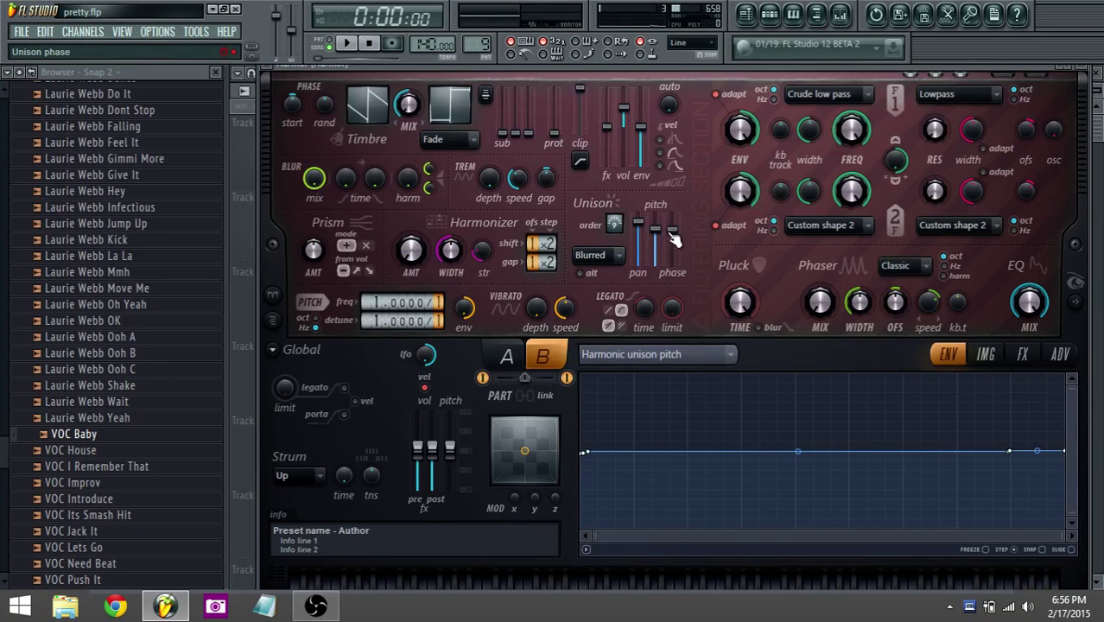
left_click(507, 356)
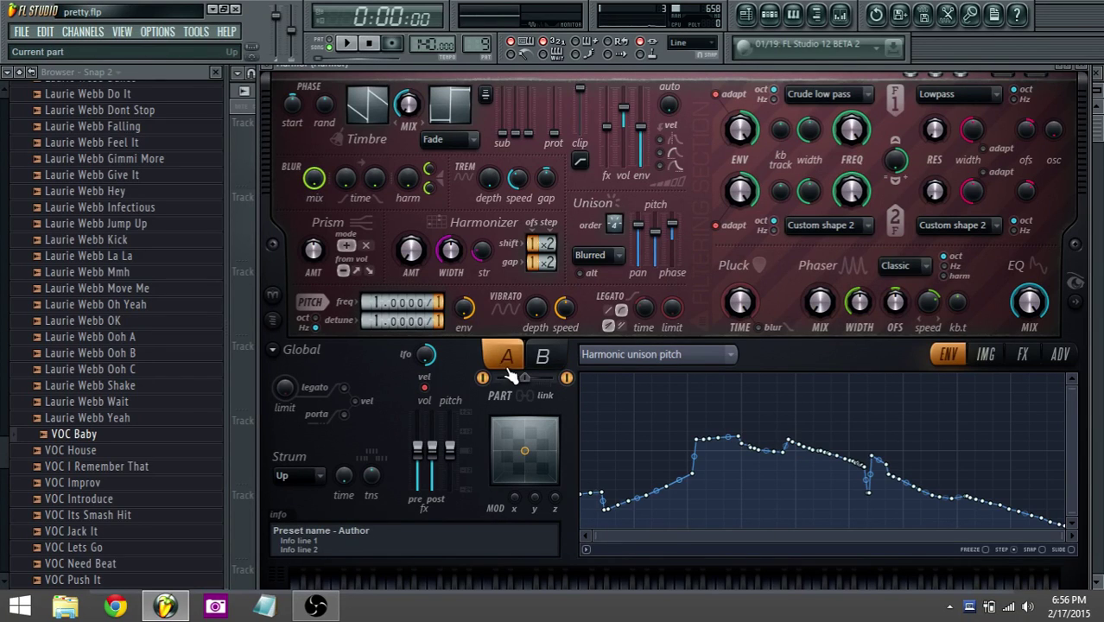
left_click(552, 365)
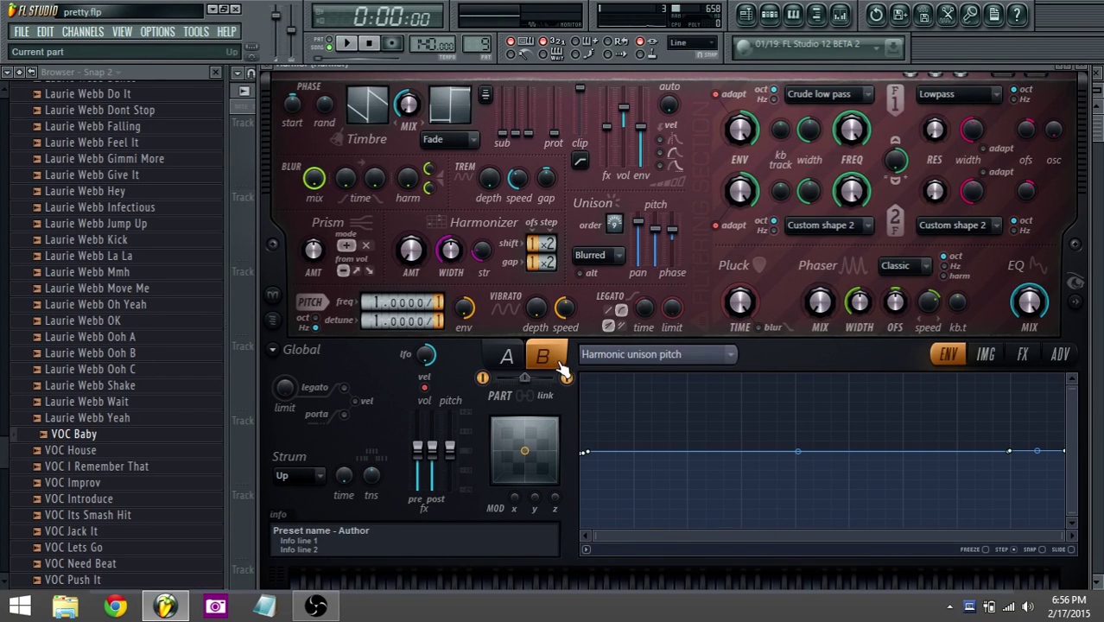
Look through part B's image, effects and advanced pages in Harmor, and return to its envelope page
left_click(990, 365)
left_click(1024, 359)
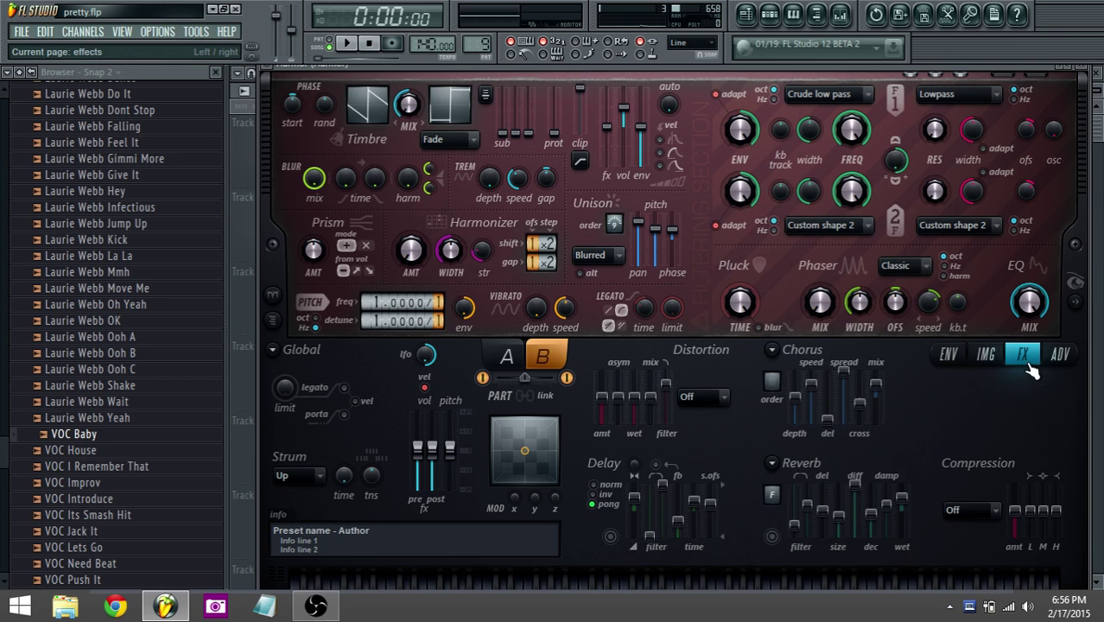
left_click(1061, 359)
left_click(959, 357)
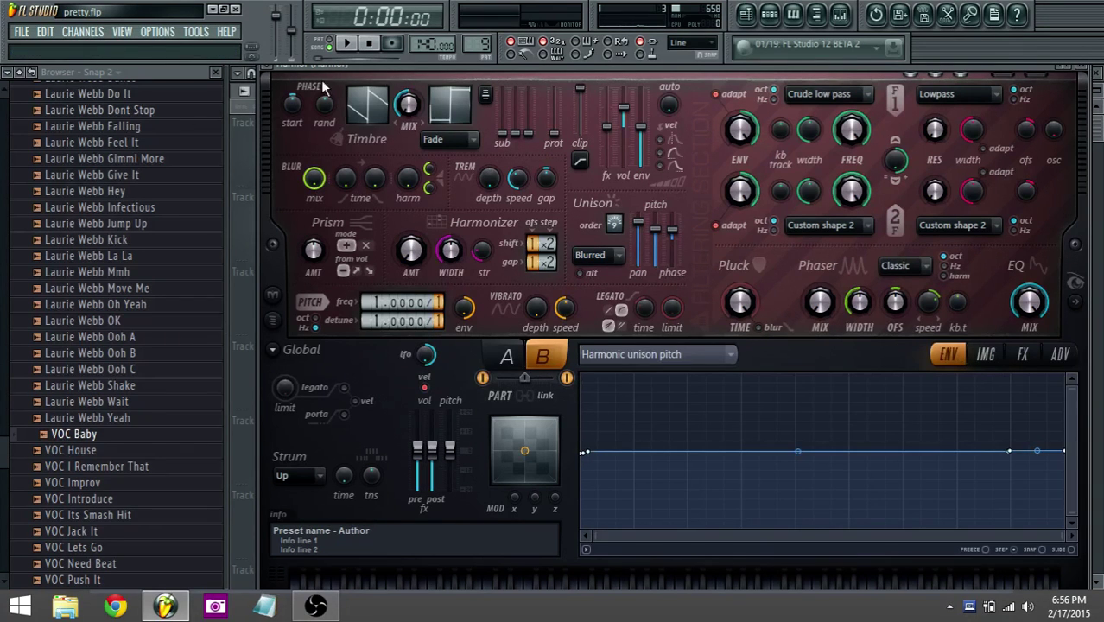
Show the step sequencer, play the pattern to hear the background channel alone, and stop playback
left_click(771, 16)
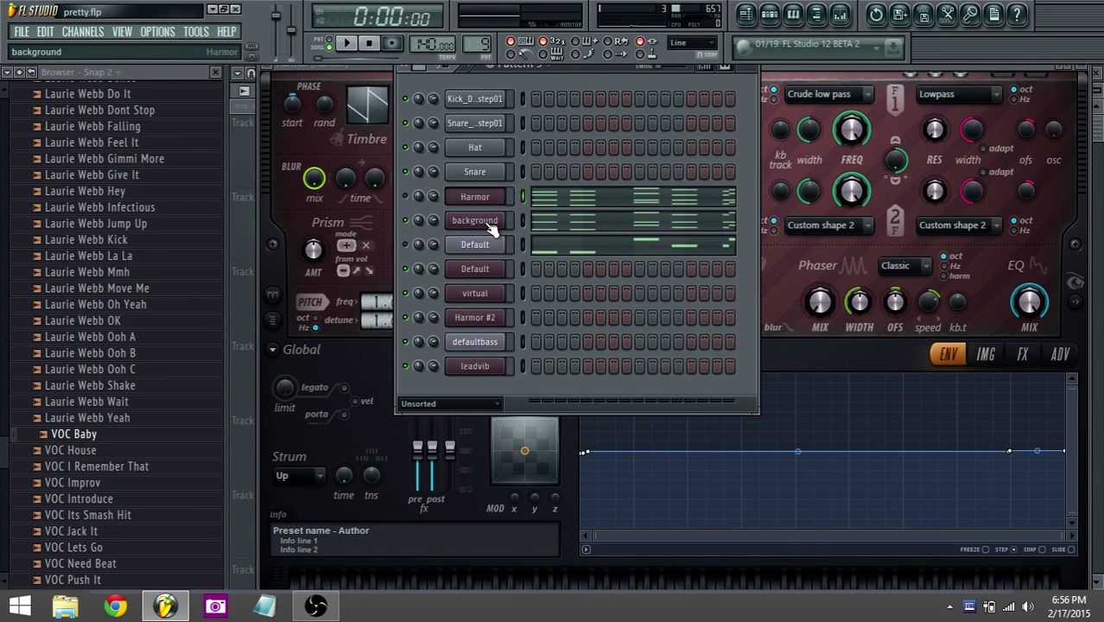
left_click(349, 44)
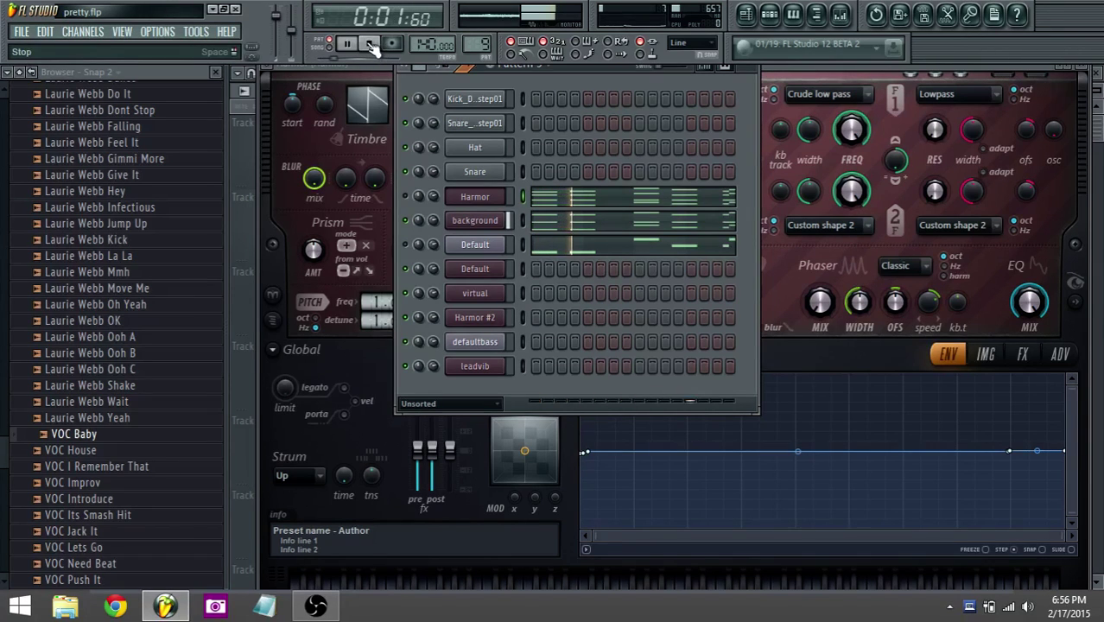
left_click(369, 44)
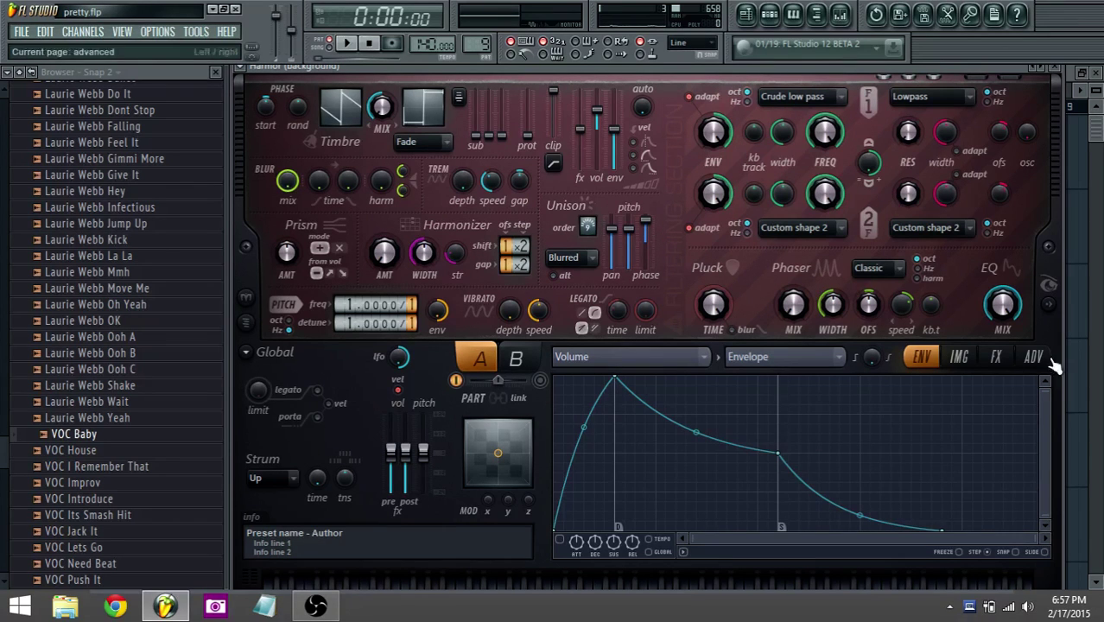
Inspect the effects settings of the background channel's Harmor and compare them with those of the Harmor channel
left_click(770, 14)
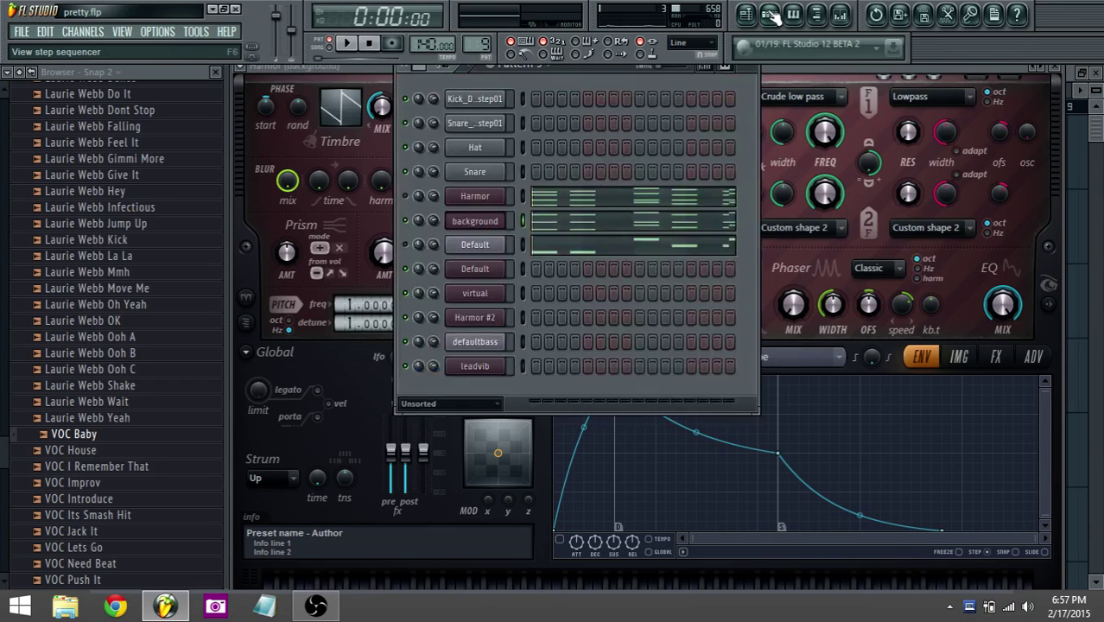
left_click(770, 15)
left_click(997, 357)
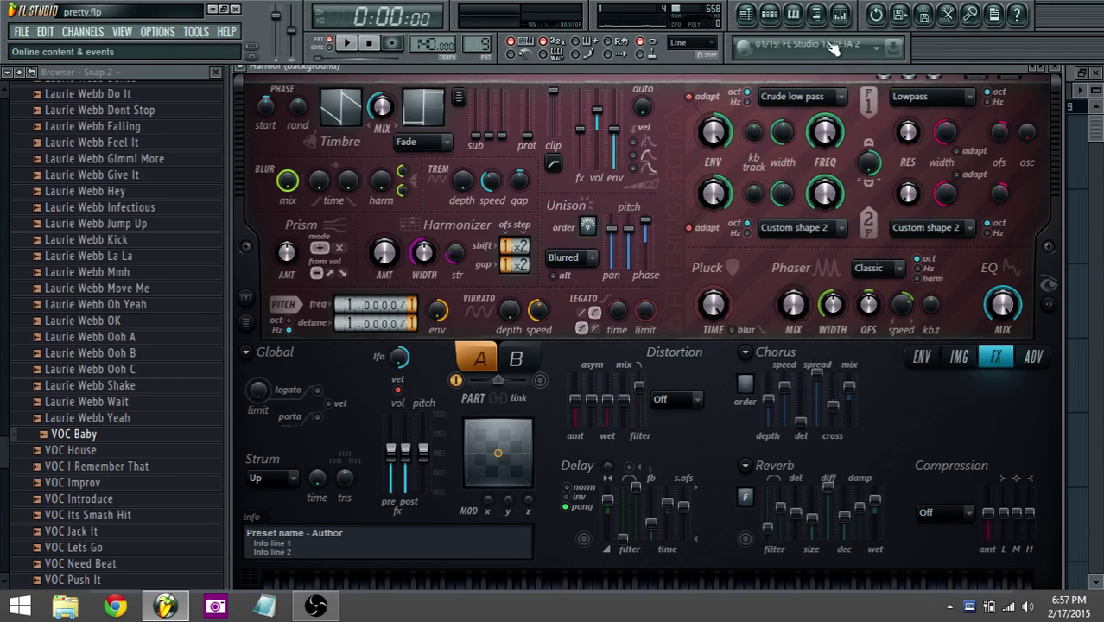
left_click(747, 15)
left_click(769, 14)
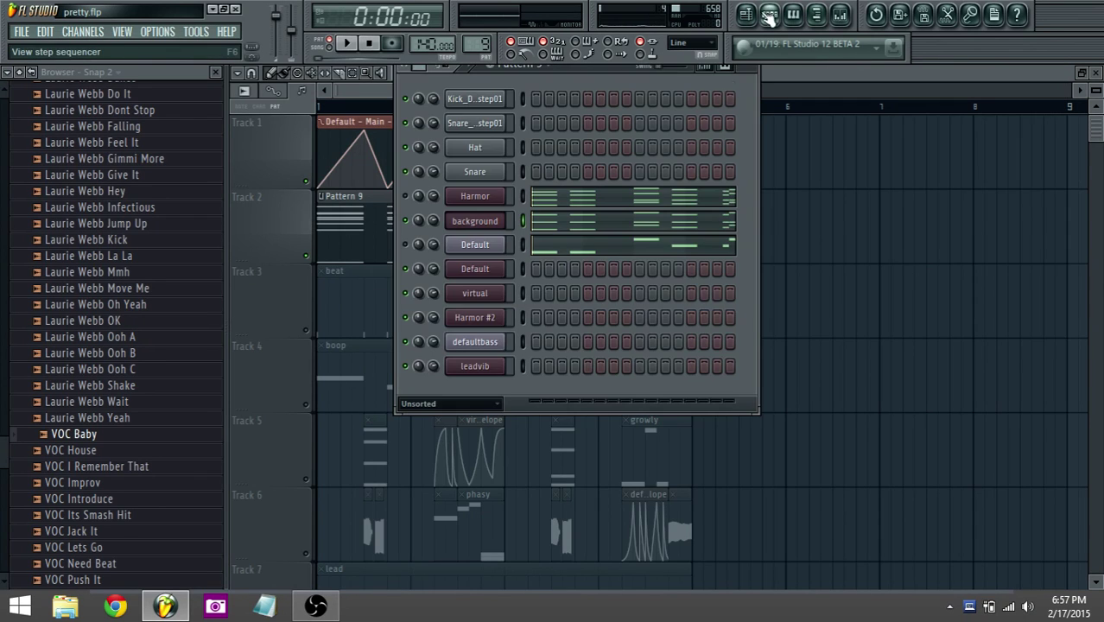
left_click(481, 202)
left_click(1023, 362)
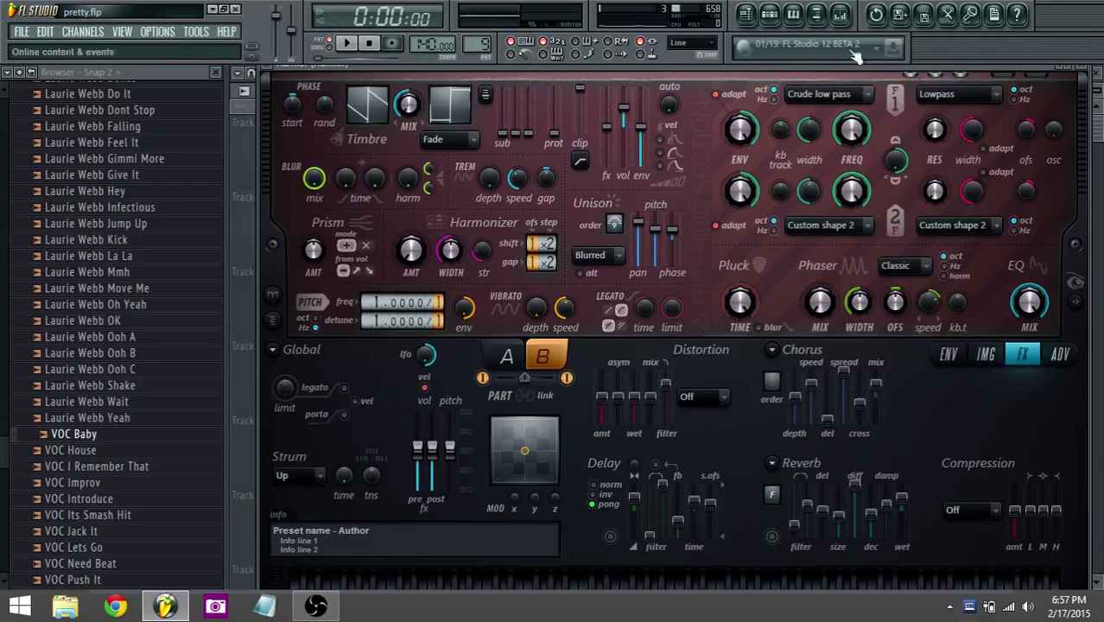
Return to the step sequencer and play the Harmor, background and Sytrus Default channels together before stopping playback
left_click(747, 15)
left_click(770, 15)
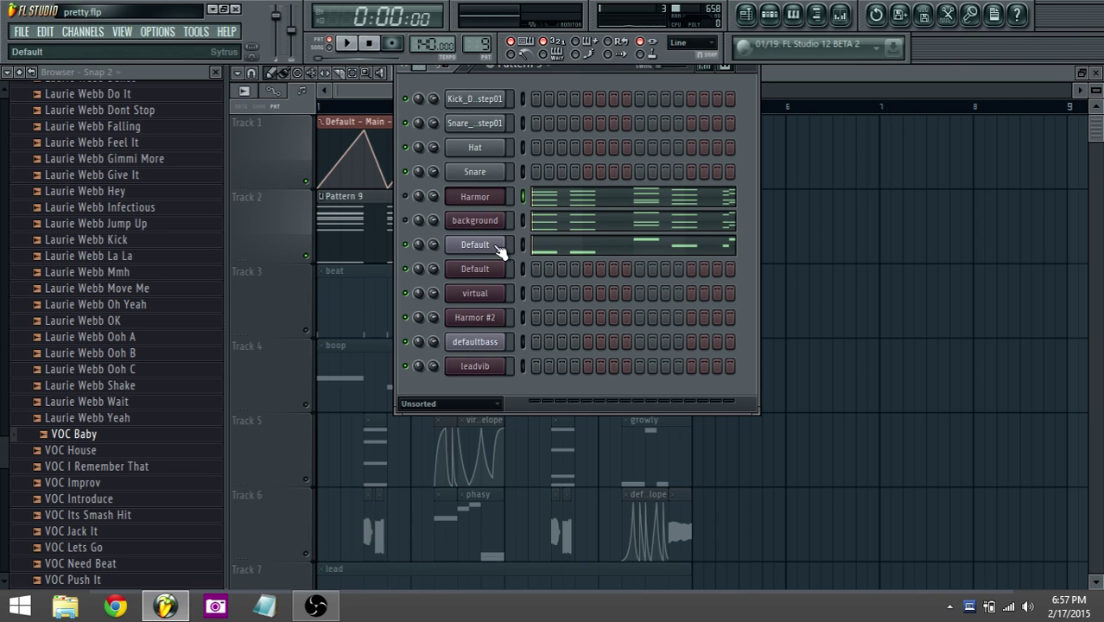
key("space")
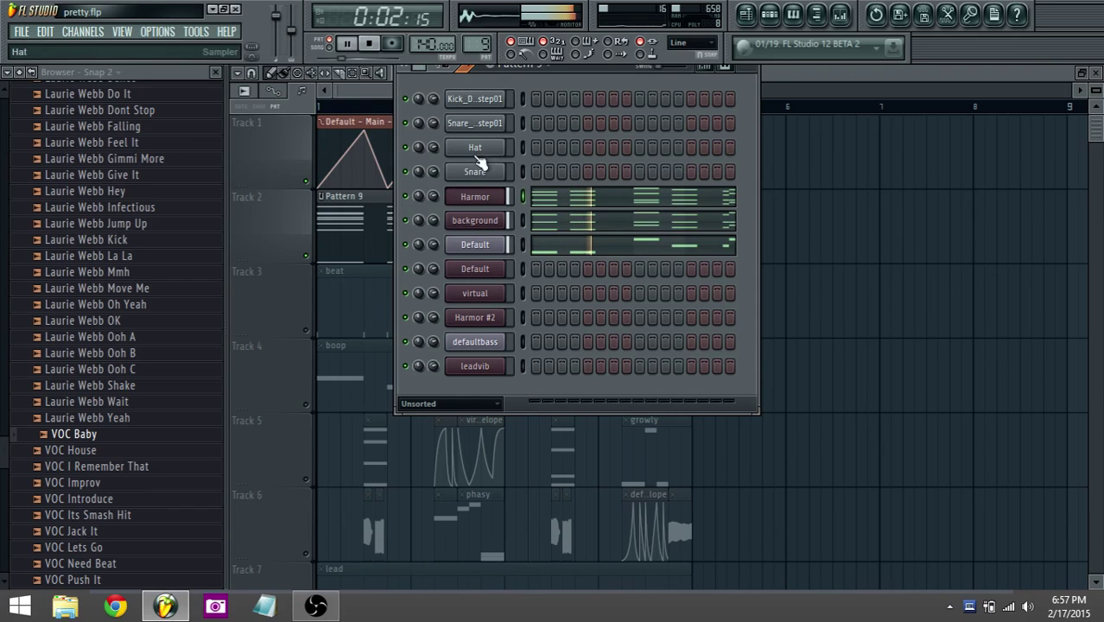
key("space")
Open Fruity Reeverb 2 on the Harmor mixer track and adjust its decay time
left_click(840, 15)
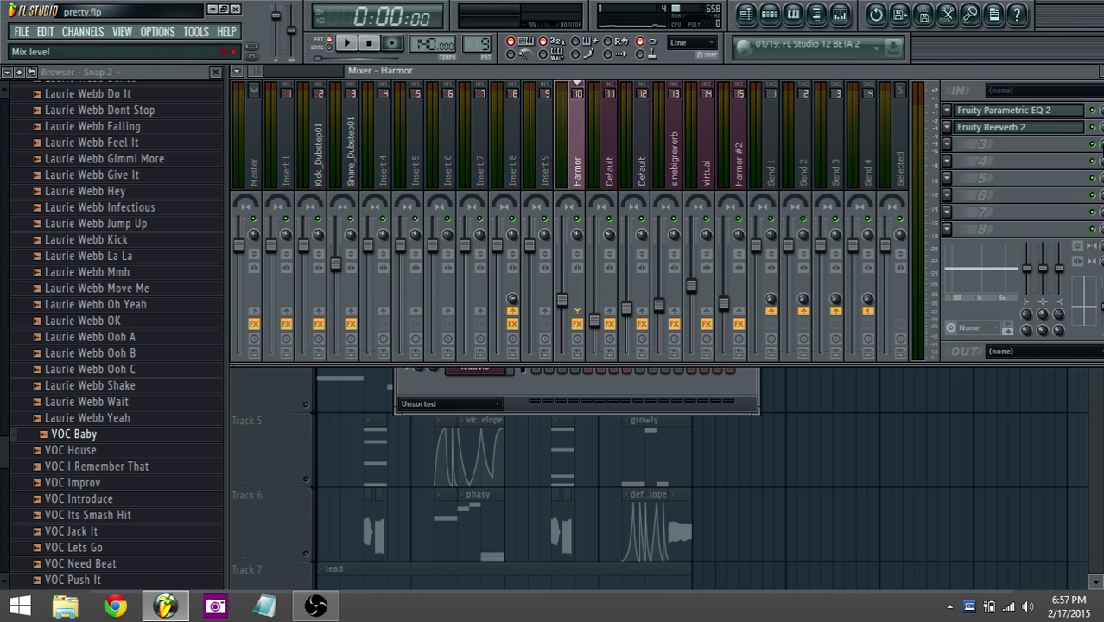
left_click(1069, 131)
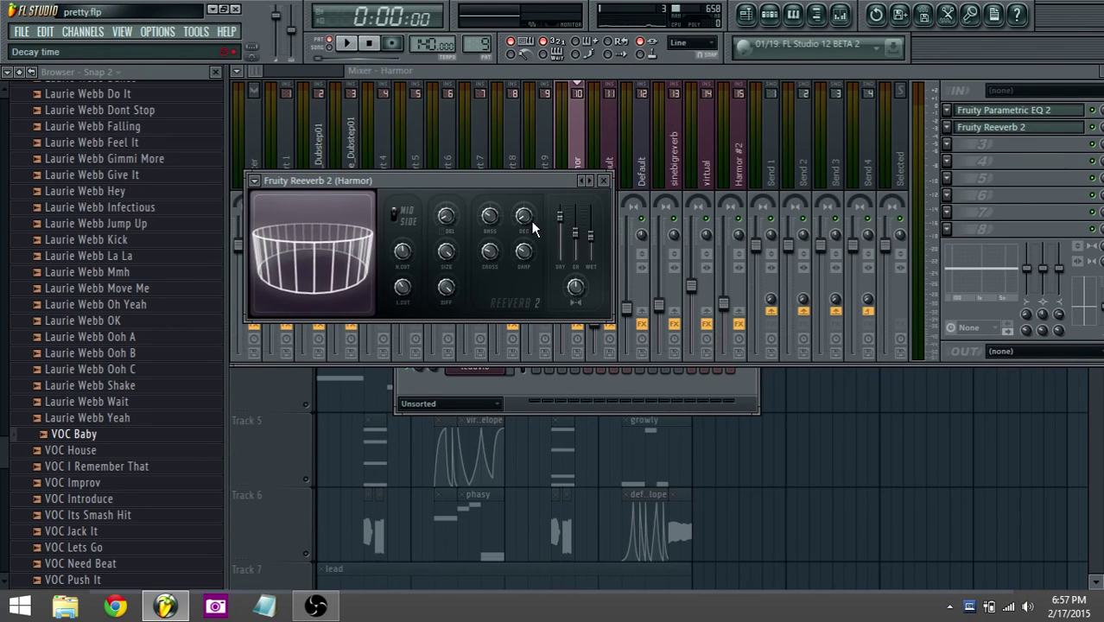
left_click_drag(523, 216, 524, 211)
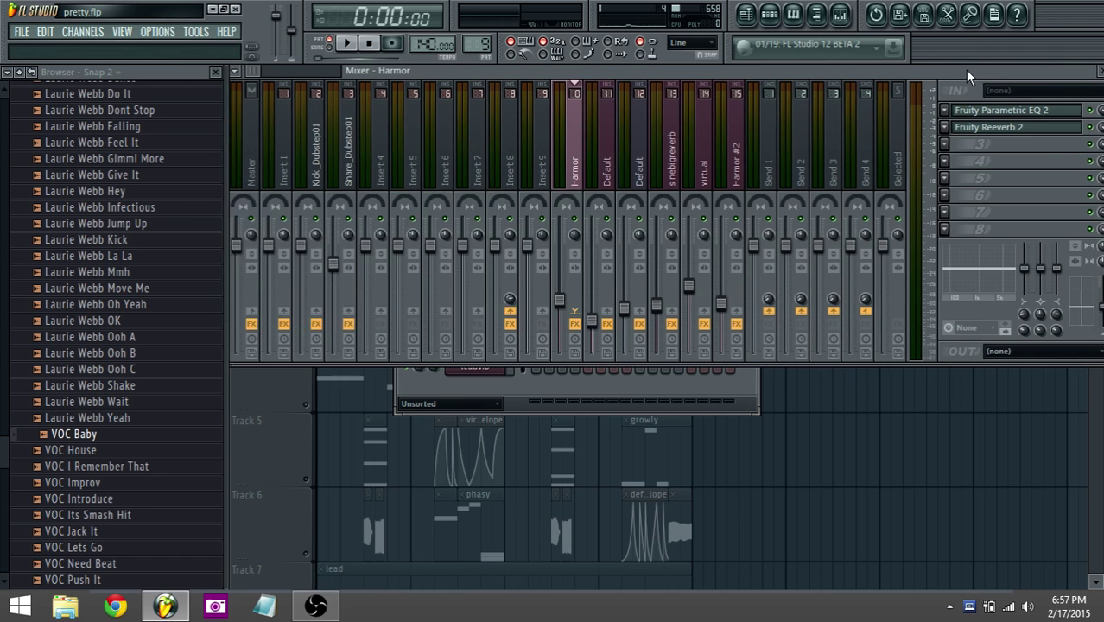
Leave the mixer and unmute playlist track 11, which holds the Reeverb 2 (Harmor) mix level envelope
double_click(965, 69)
left_click(748, 15)
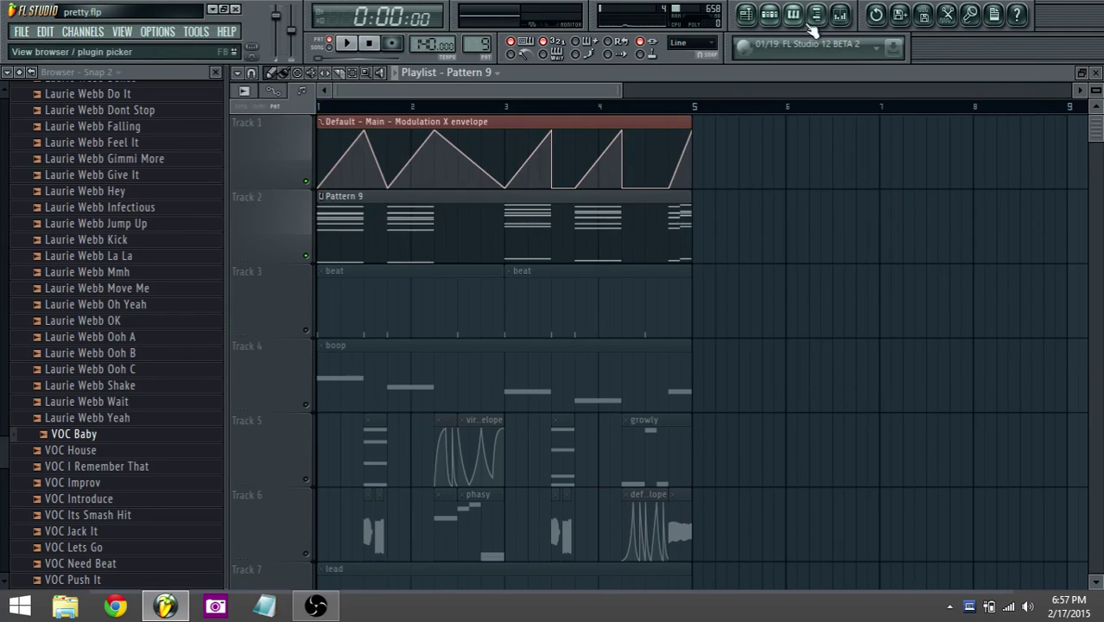
scroll(327, 367, "down", 6)
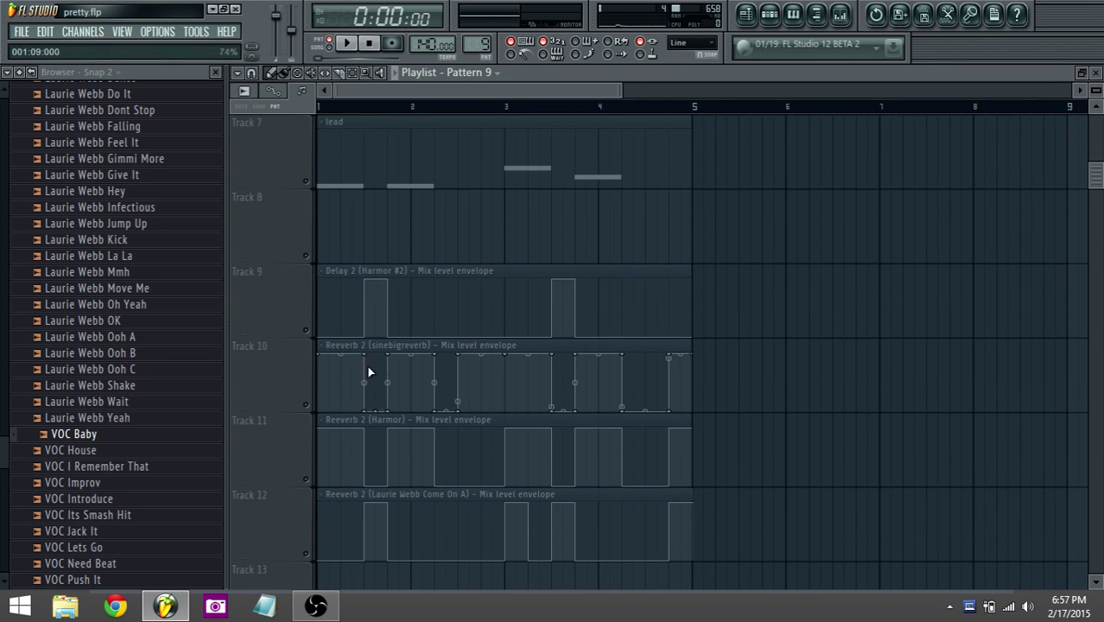
scroll(311, 404, "up", 2)
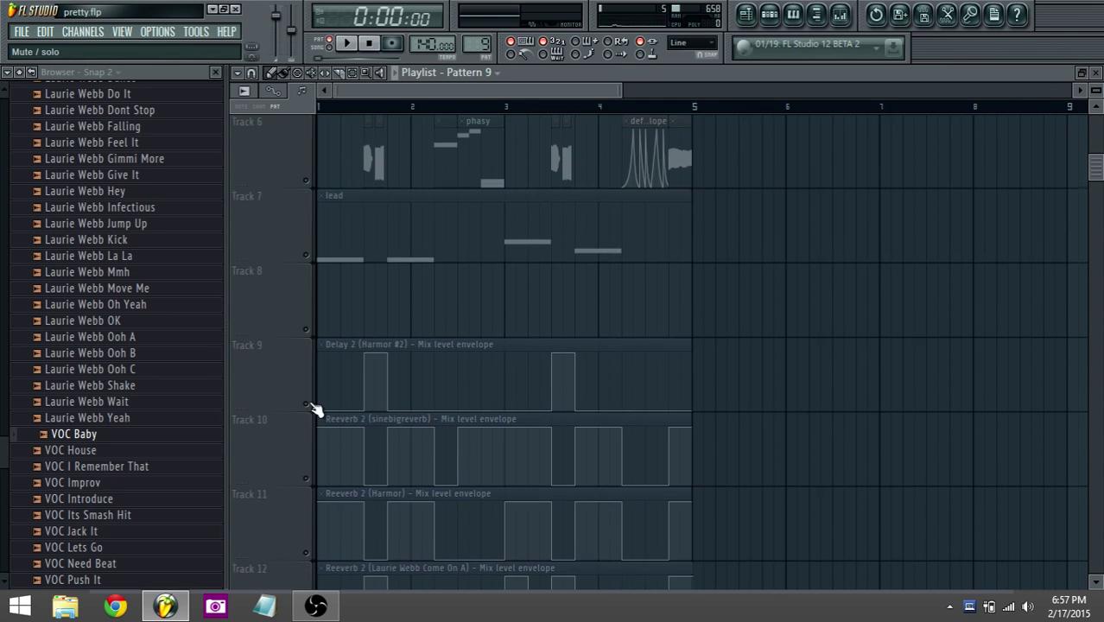
scroll(313, 413, "down", 1)
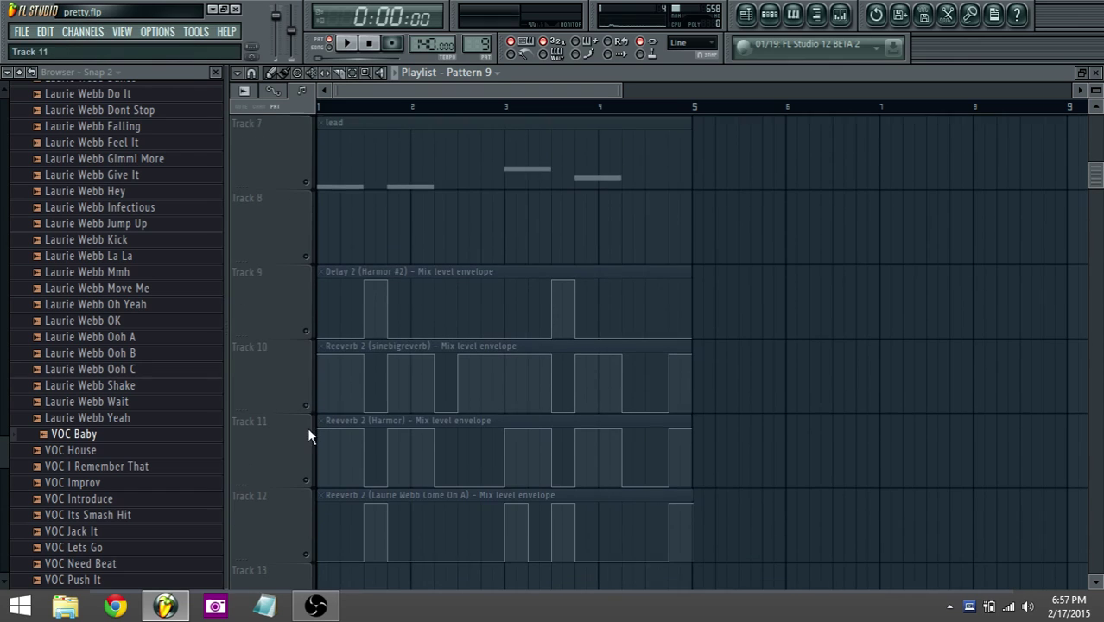
scroll(313, 476, "down", 1)
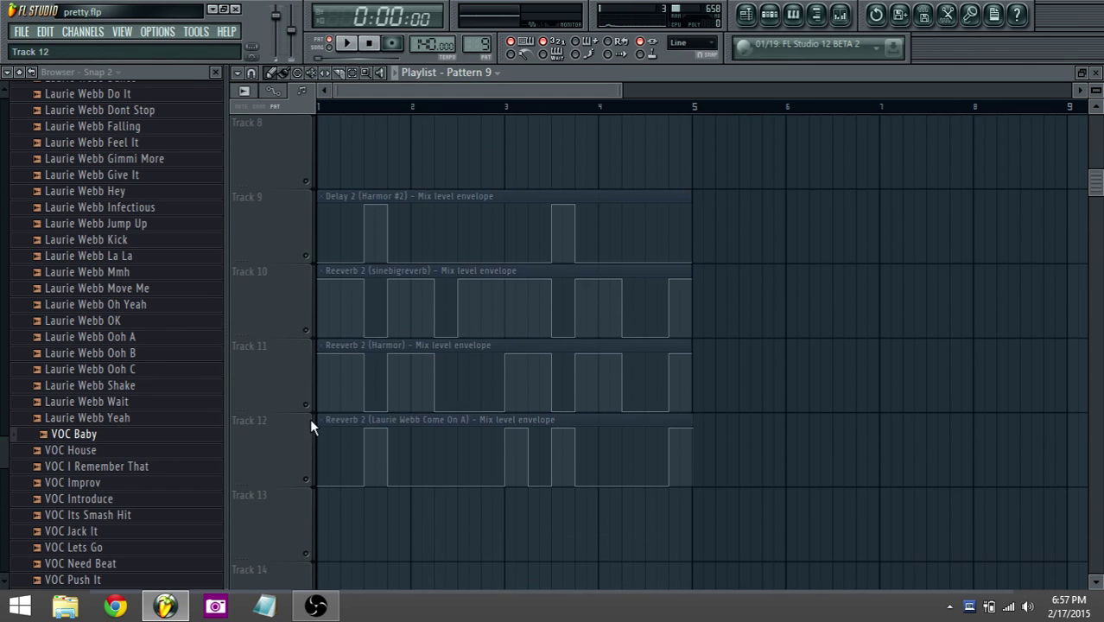
left_click(309, 410)
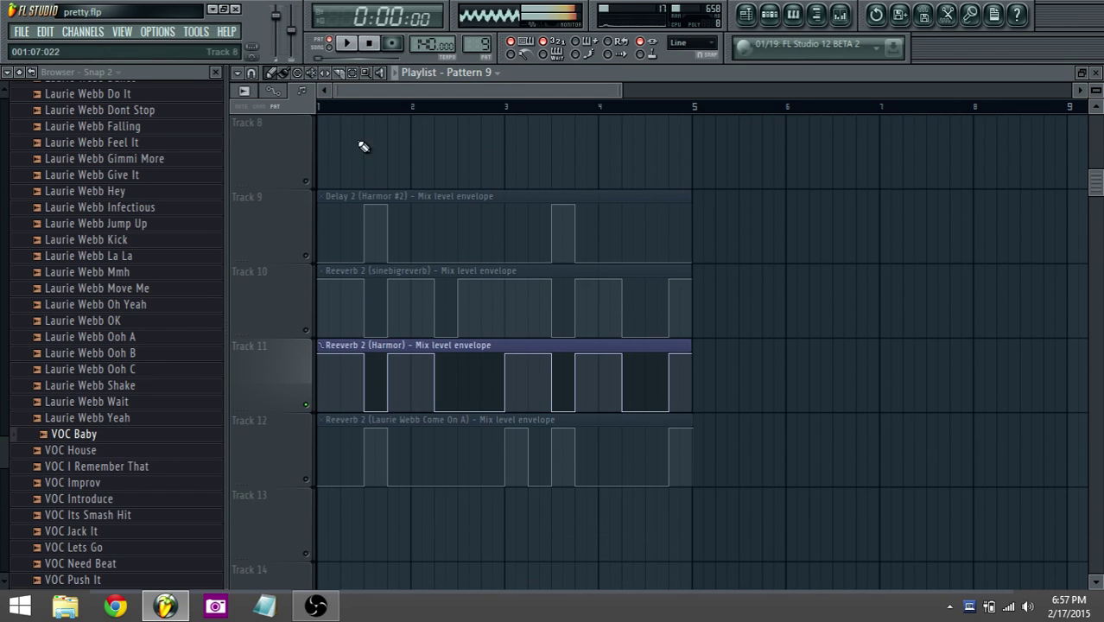
Play the playlist with the Reeverb 2 (Harmor) mix level envelope on track 11 active, and stop playback
left_click(345, 43)
mouse_move(406, 380)
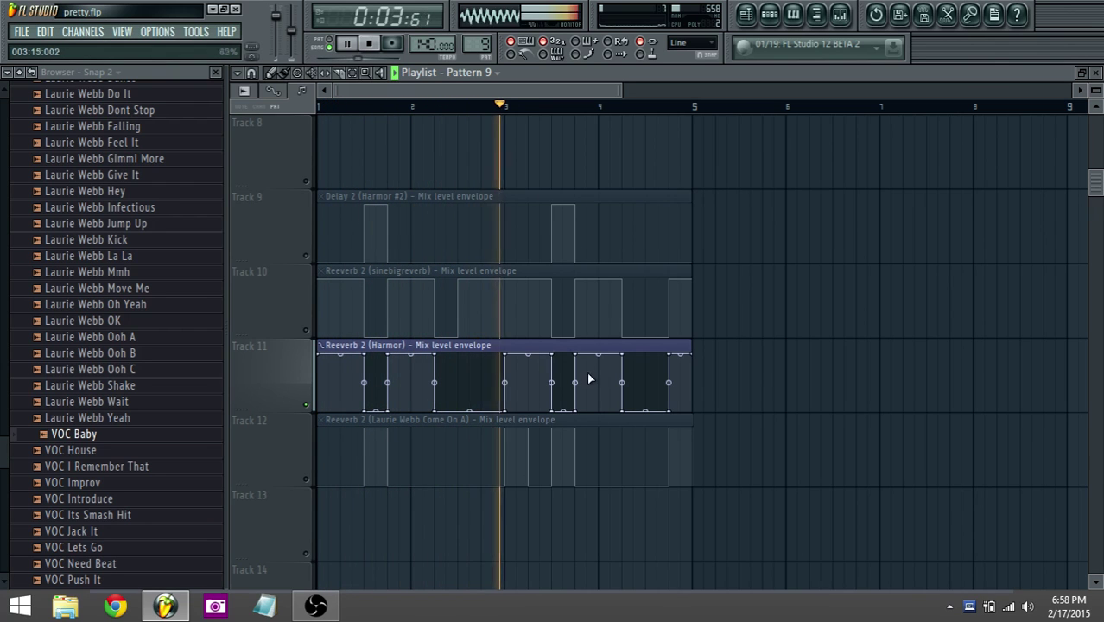
key("space")
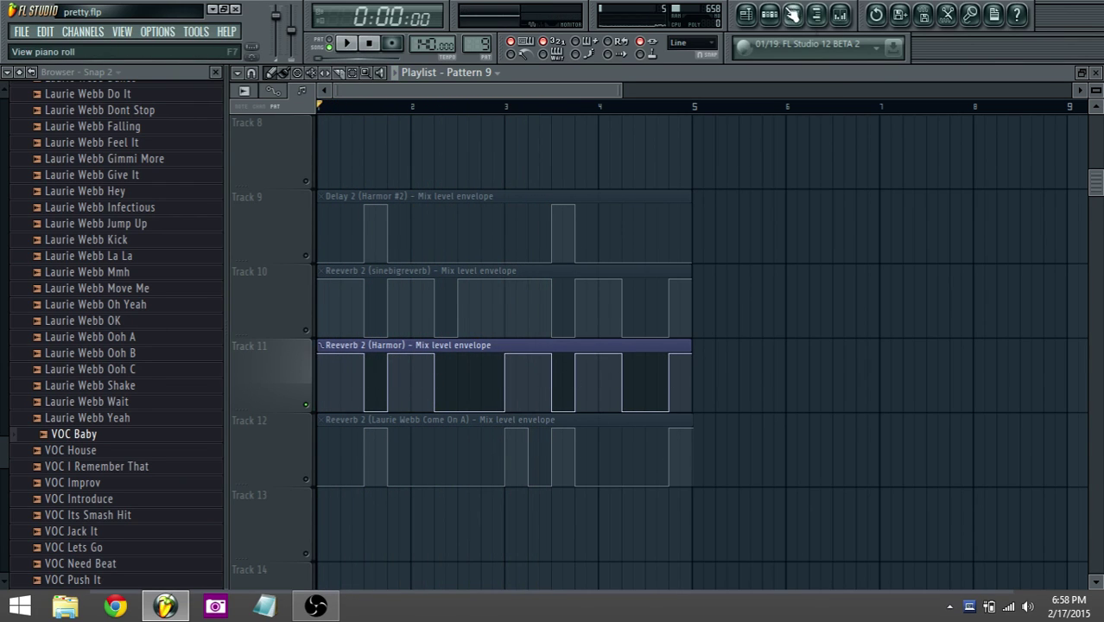
Open the mixer and select the Default track on insert 12 to view its effects chain
left_click(793, 14)
left_click(842, 13)
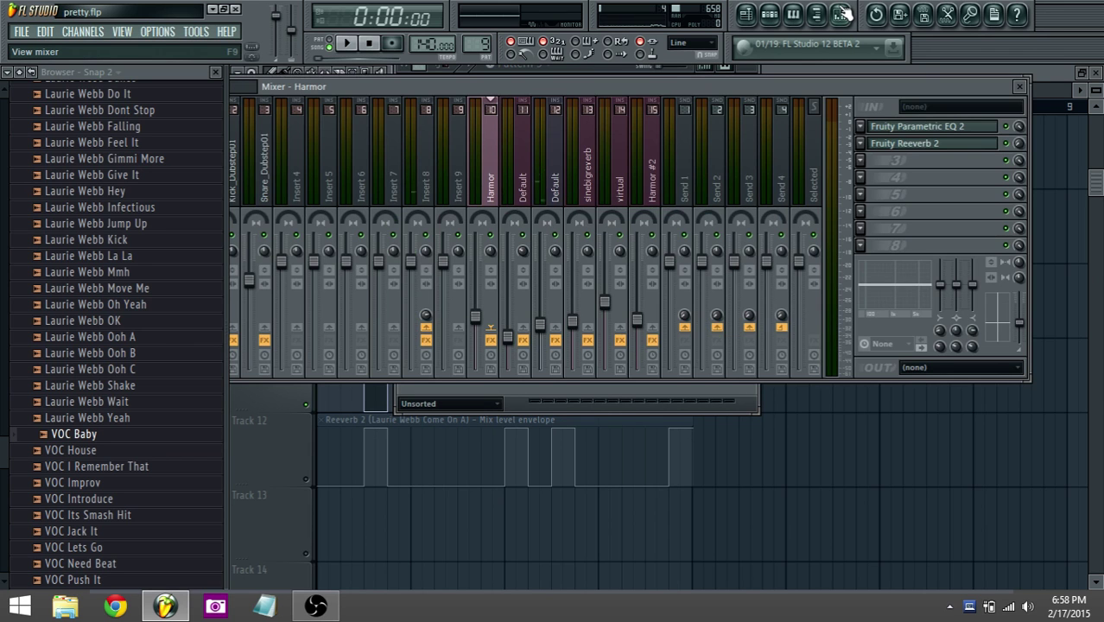
left_click(842, 13)
left_click(842, 13)
left_click(843, 13)
left_click(843, 13)
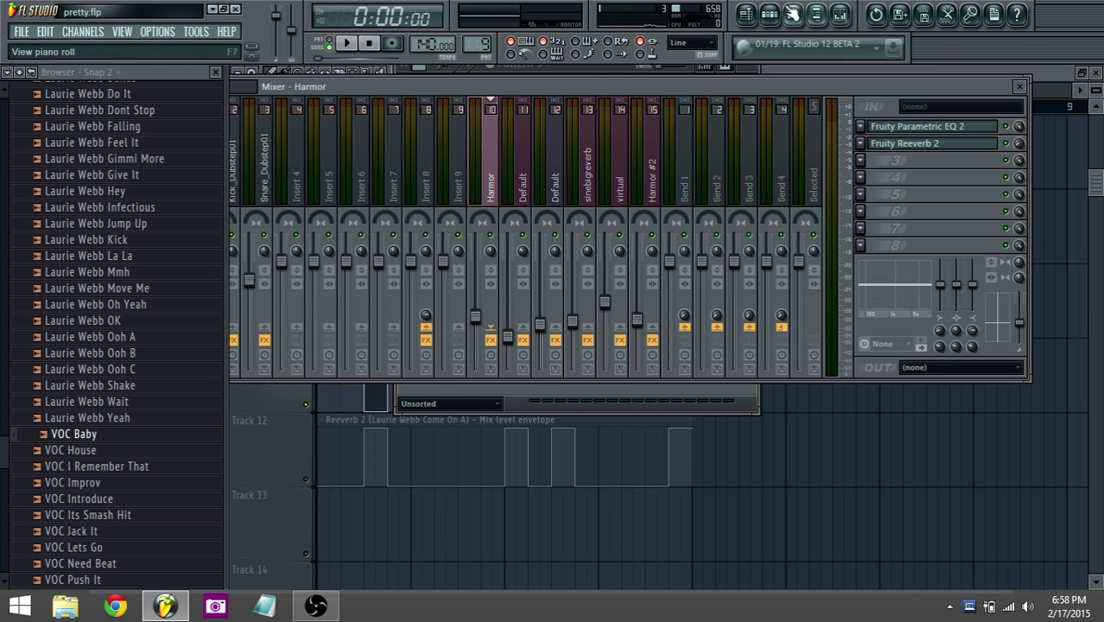
left_click(556, 190)
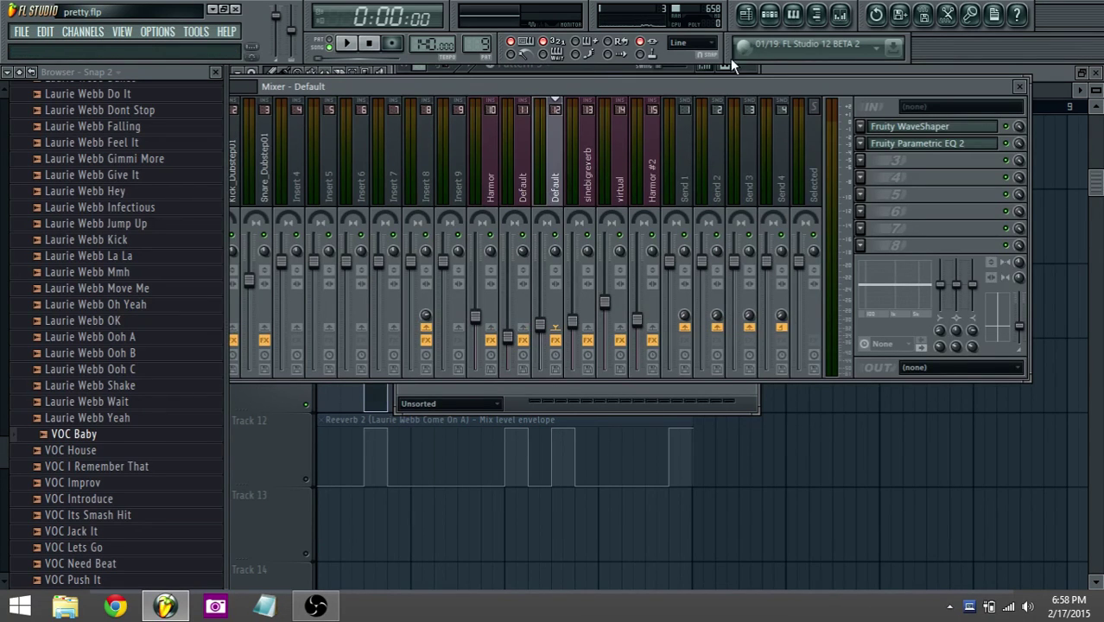
Solo the beat on playlist track 3, play it back, and stop playback with the solo released
left_click(746, 13)
scroll(363, 331, "up", 4)
scroll(363, 331, "up", 3)
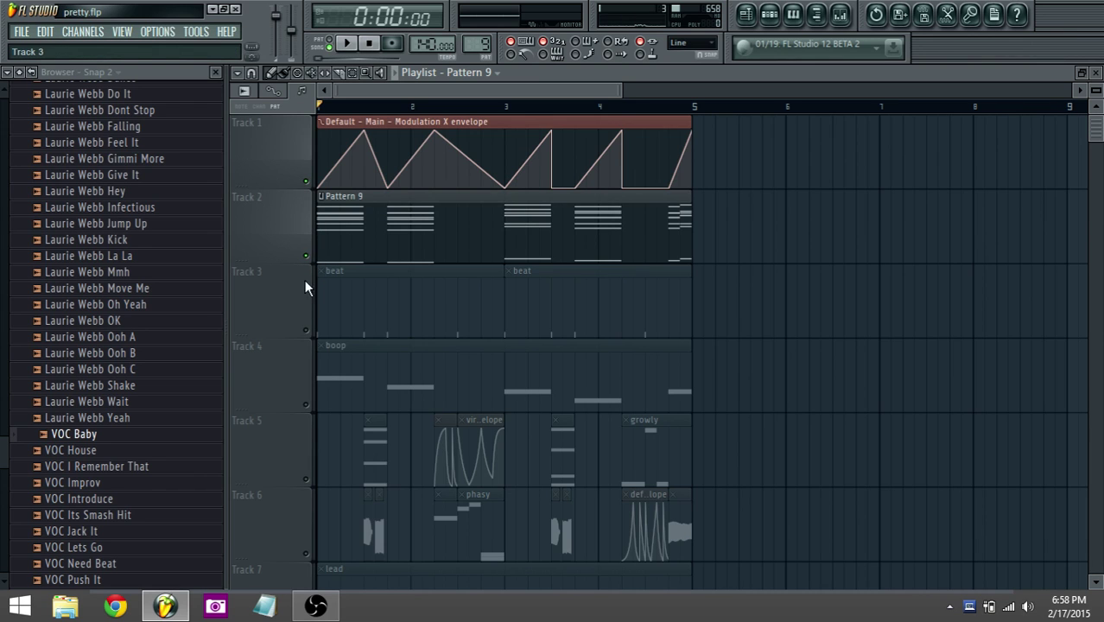
right_click(307, 332)
key("space")
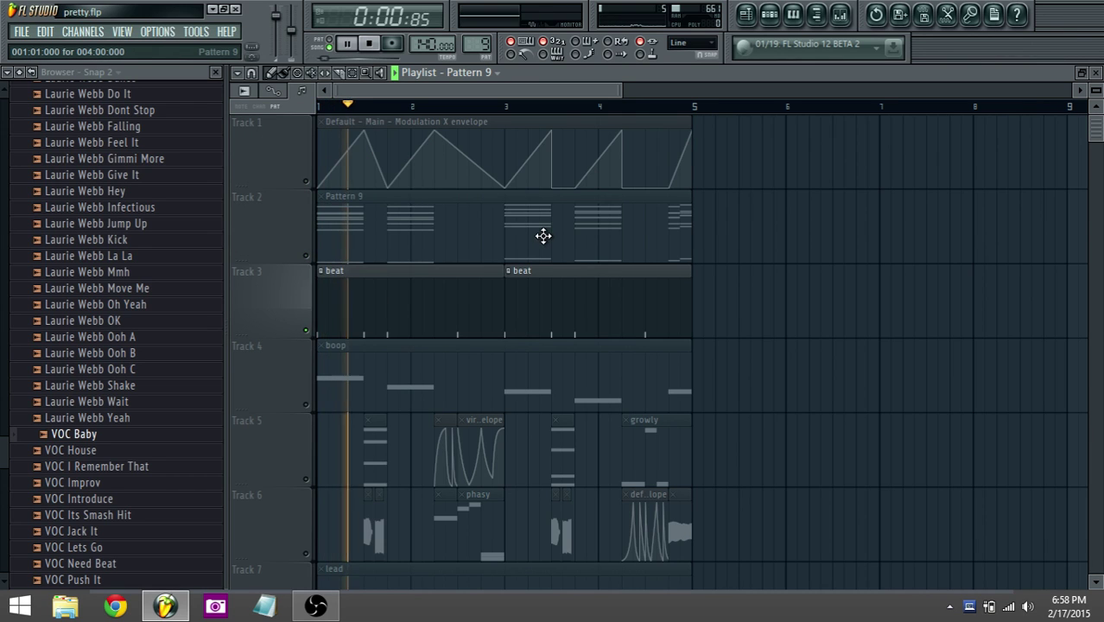
scroll(367, 288, "down", 1)
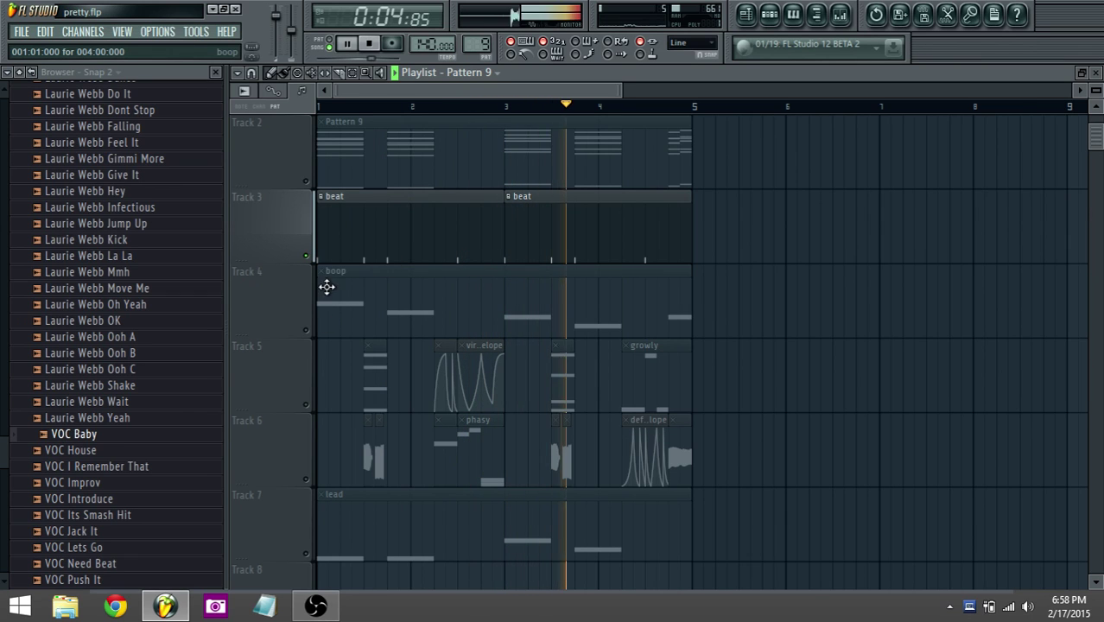
right_click(307, 258)
key("space")
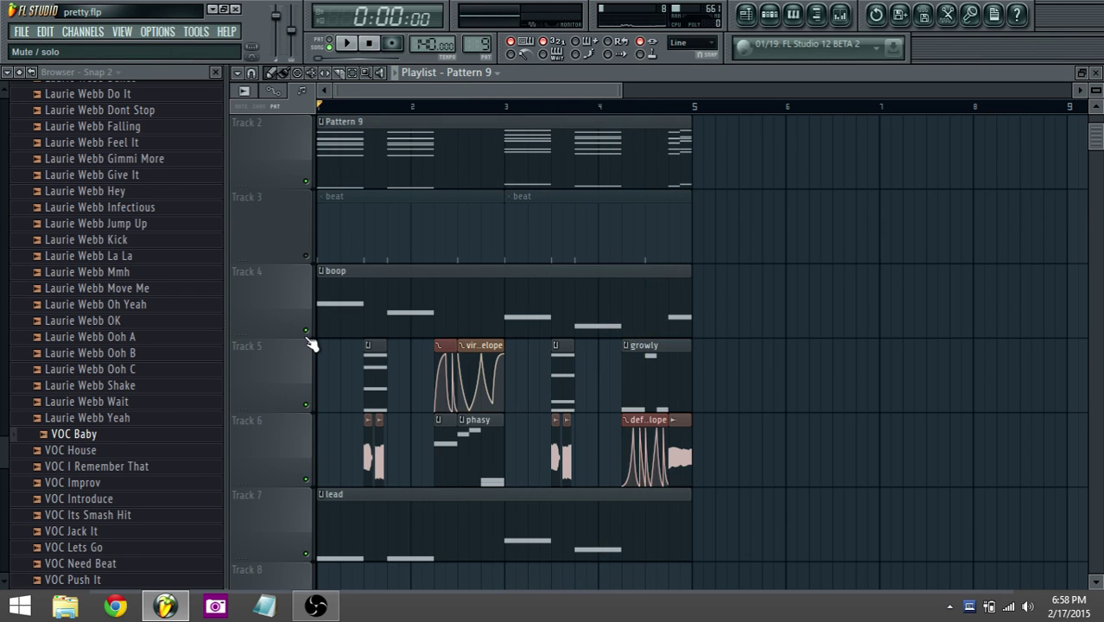
Solo the boop pattern on track 4 and play it while viewing the sinebigreverb mixer track, finishing at the step sequencer
right_click(306, 331)
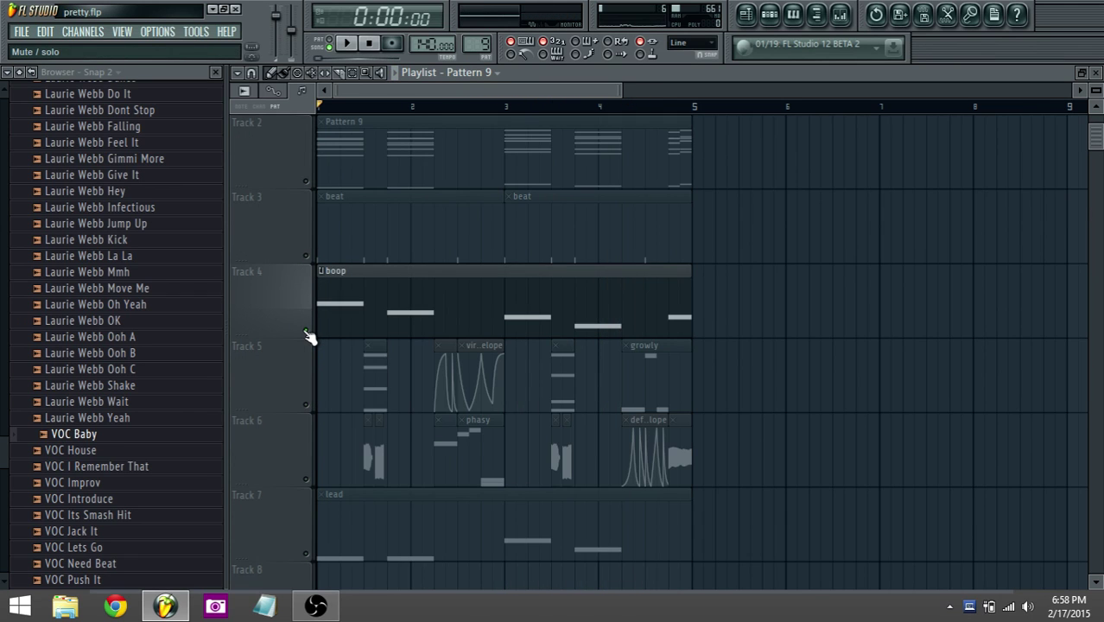
left_click(842, 19)
key("space")
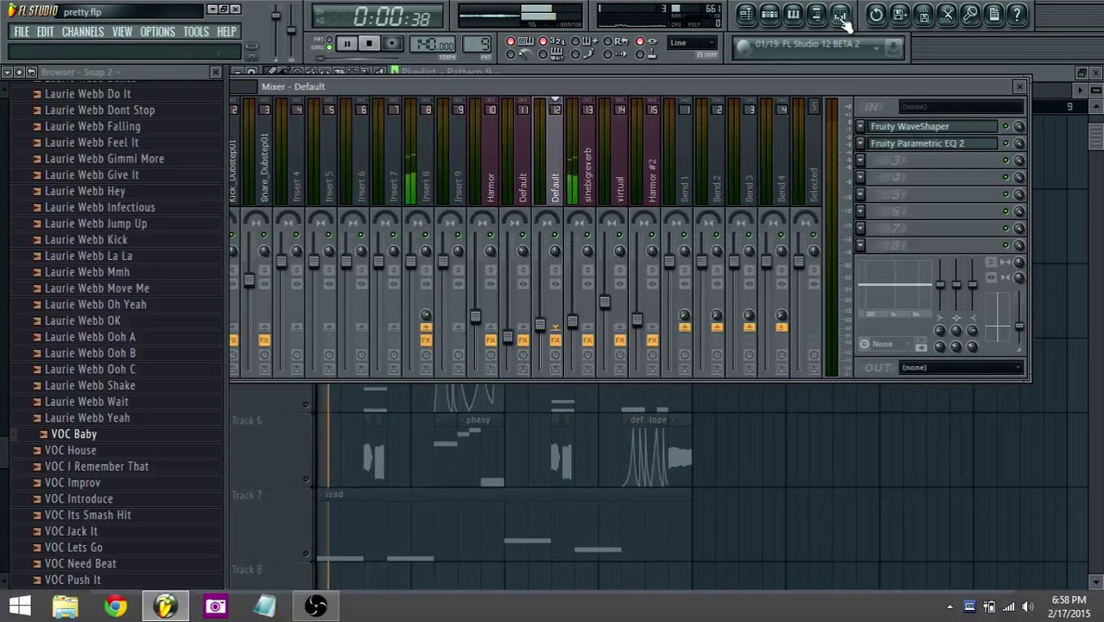
left_click(585, 177)
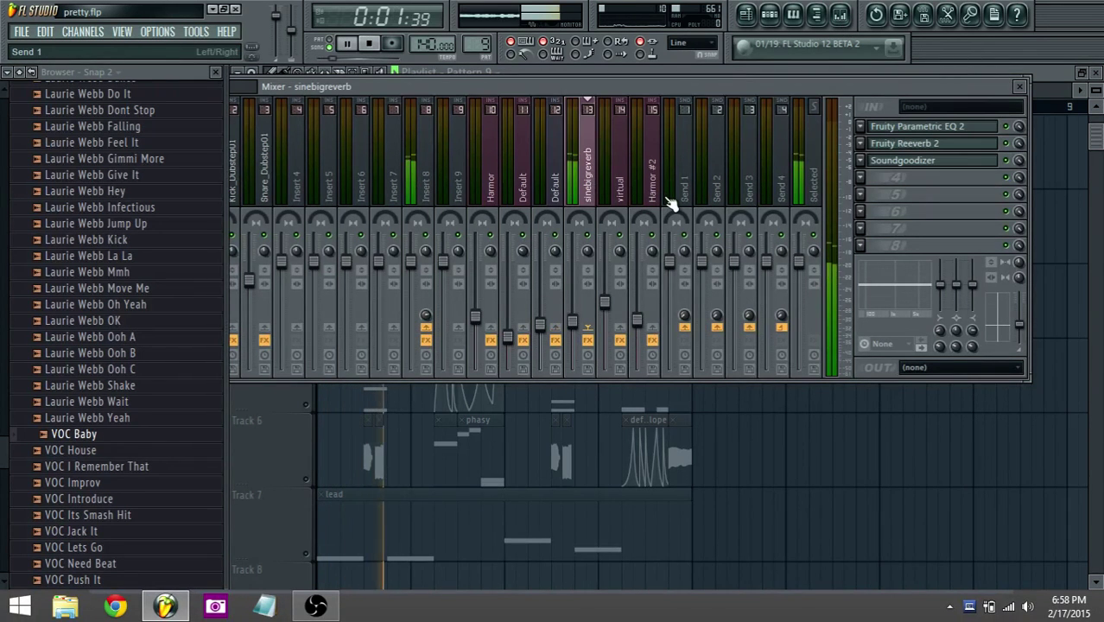
left_click(773, 19)
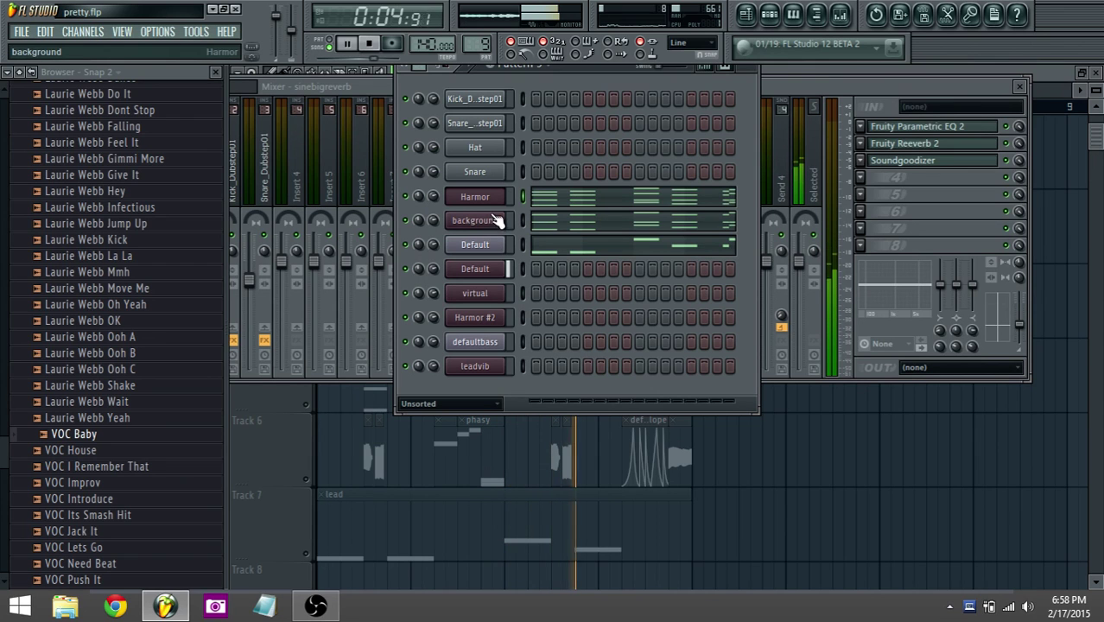
key("space")
Open the Harmor synth of the Default channel below the Sytrus one and examine its Timbre 1 harmonic level curve
key("c")
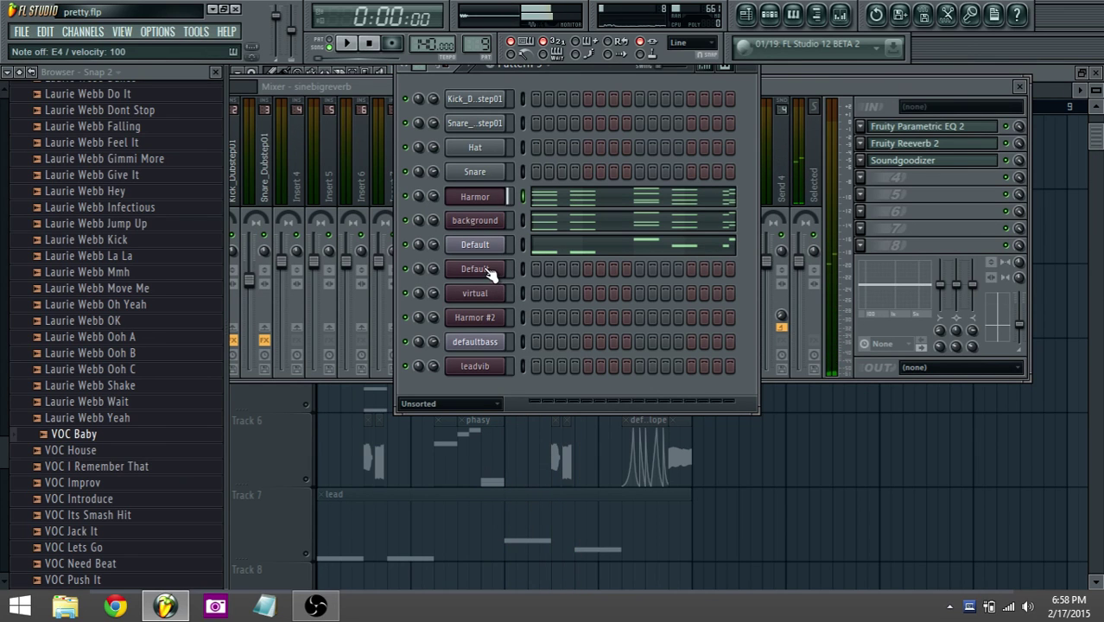
left_click(494, 275)
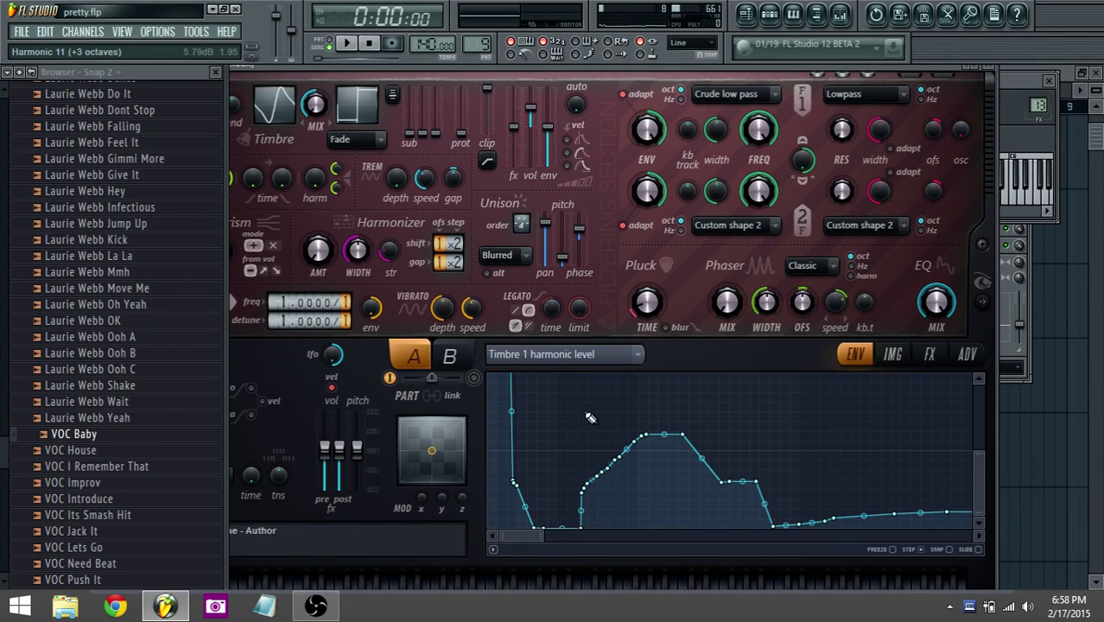
left_click_drag(545, 536, 760, 536)
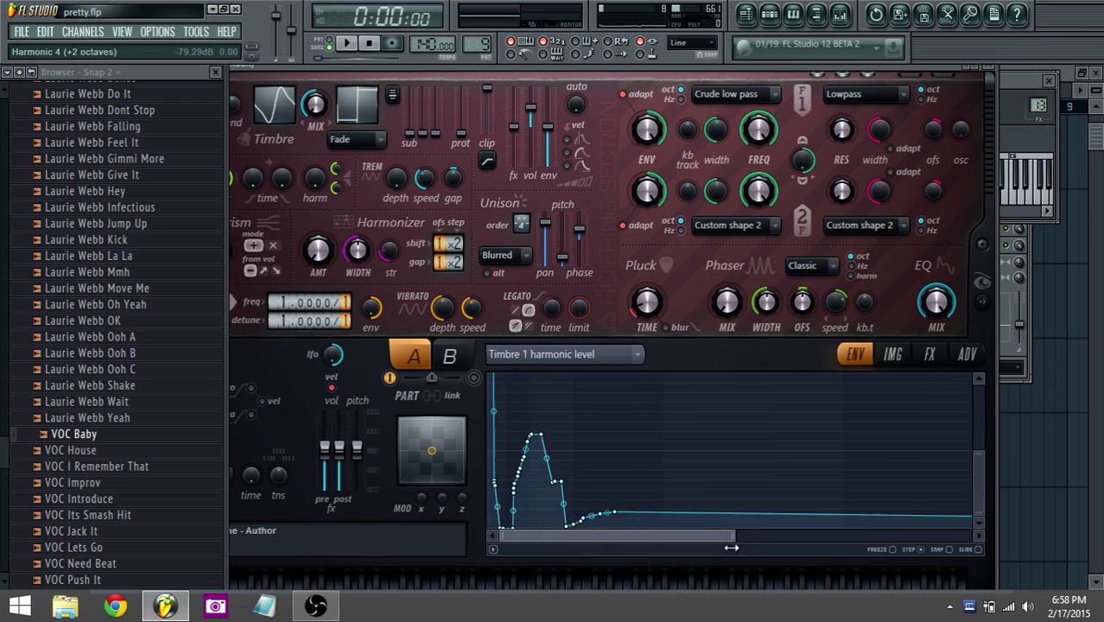
left_click_drag(982, 450, 982, 388)
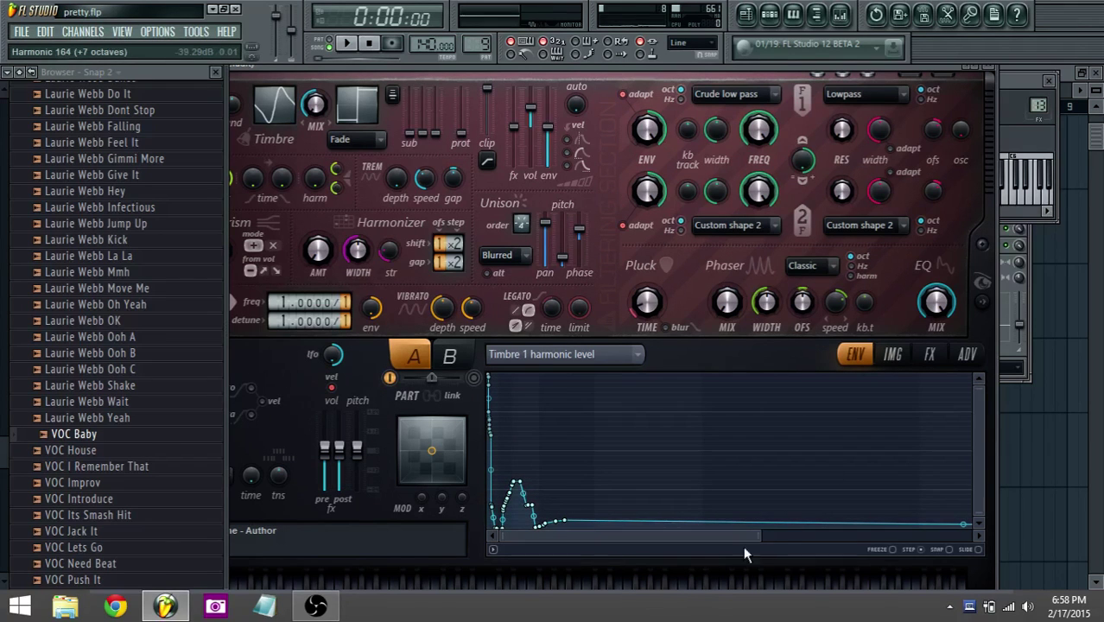
left_click_drag(764, 536, 528, 568)
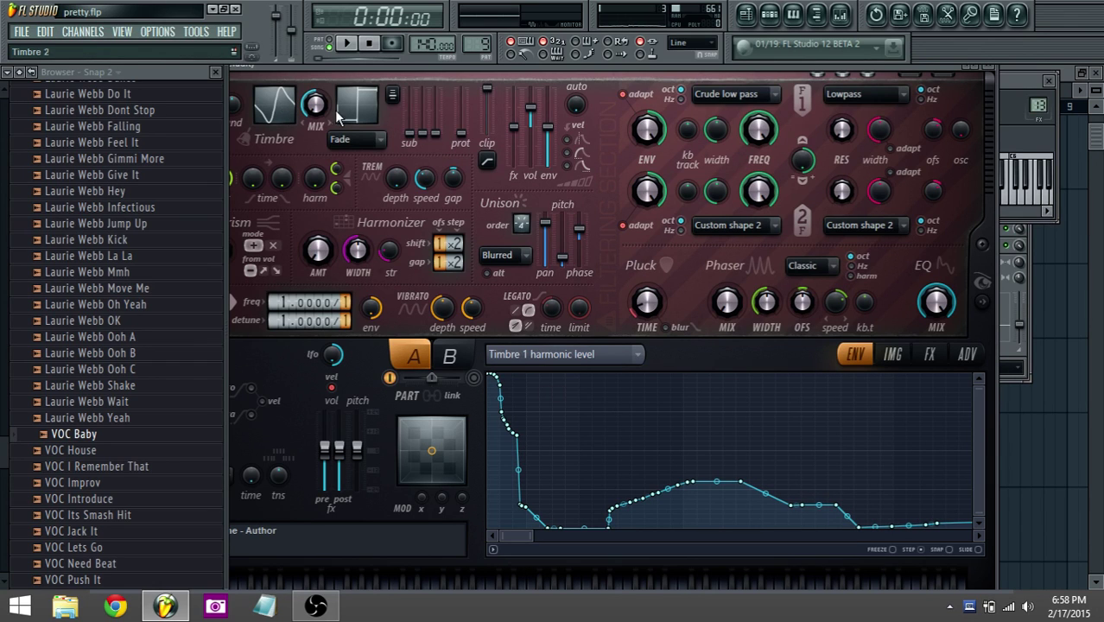
left_click(359, 118)
left_click(288, 115)
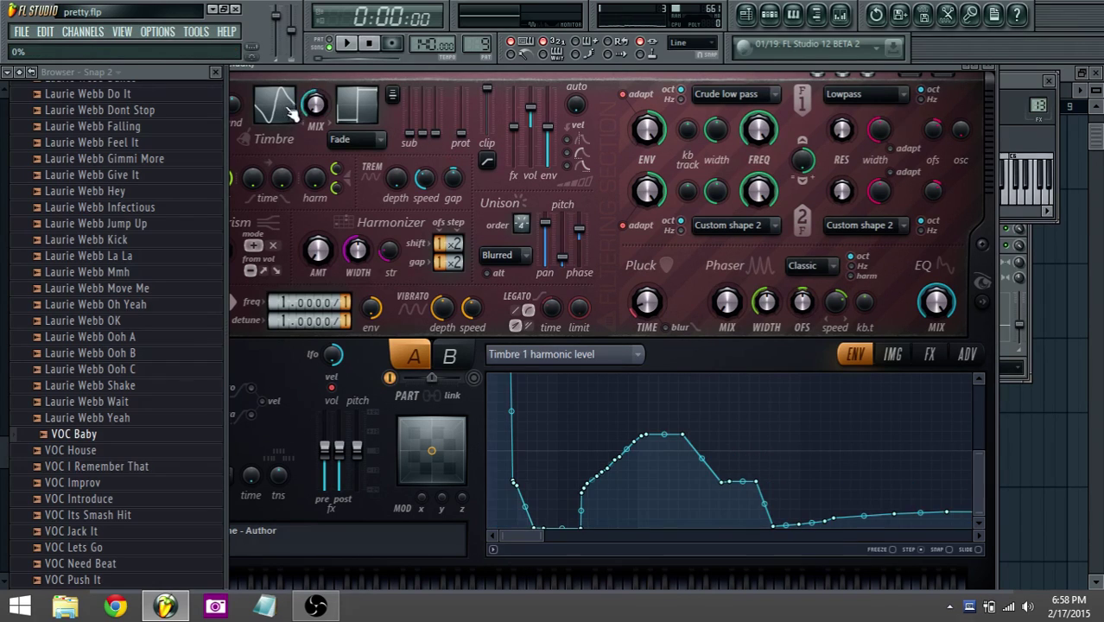
Play the soloed boop sound, stop it, and inspect the full height of the harmonic level curve and the pluck decay length
key("space")
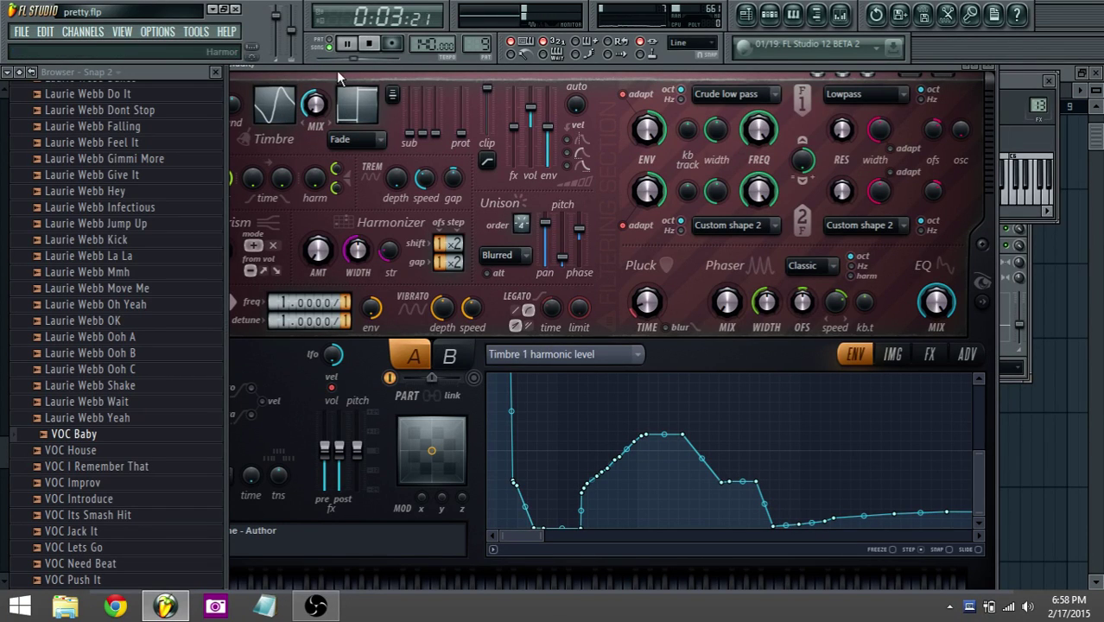
left_click(368, 44)
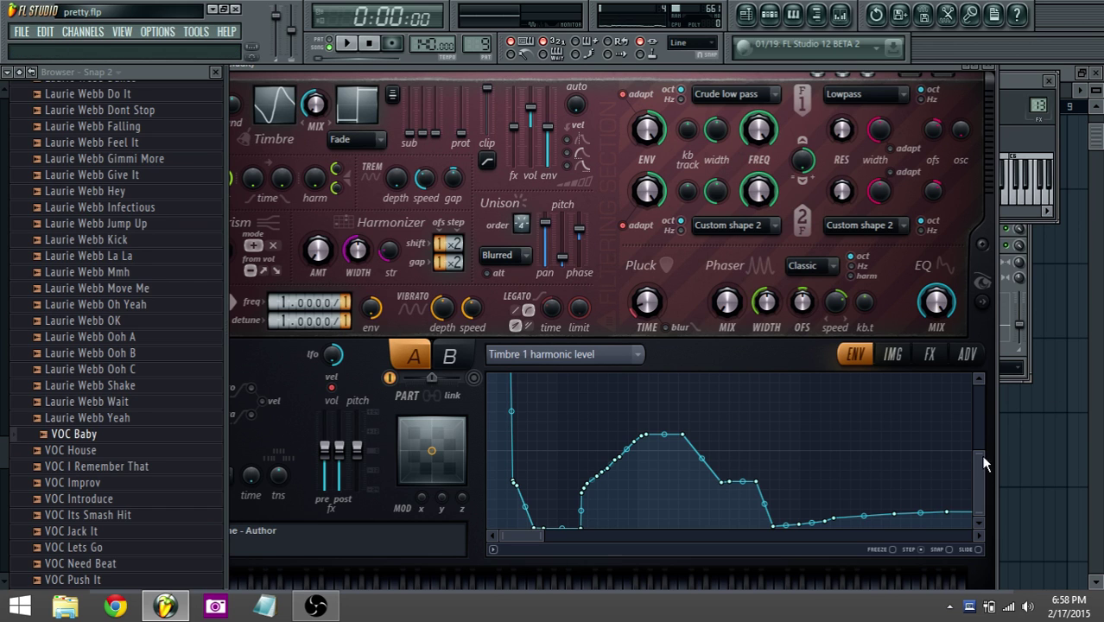
left_click_drag(984, 458, 981, 380)
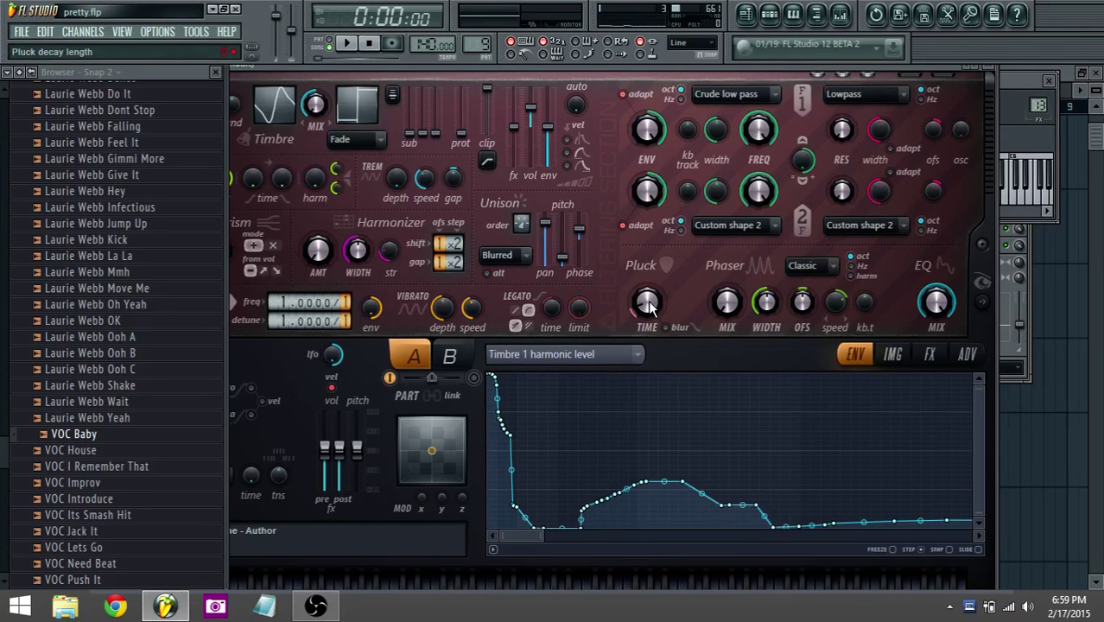
left_click_drag(648, 302, 651, 309)
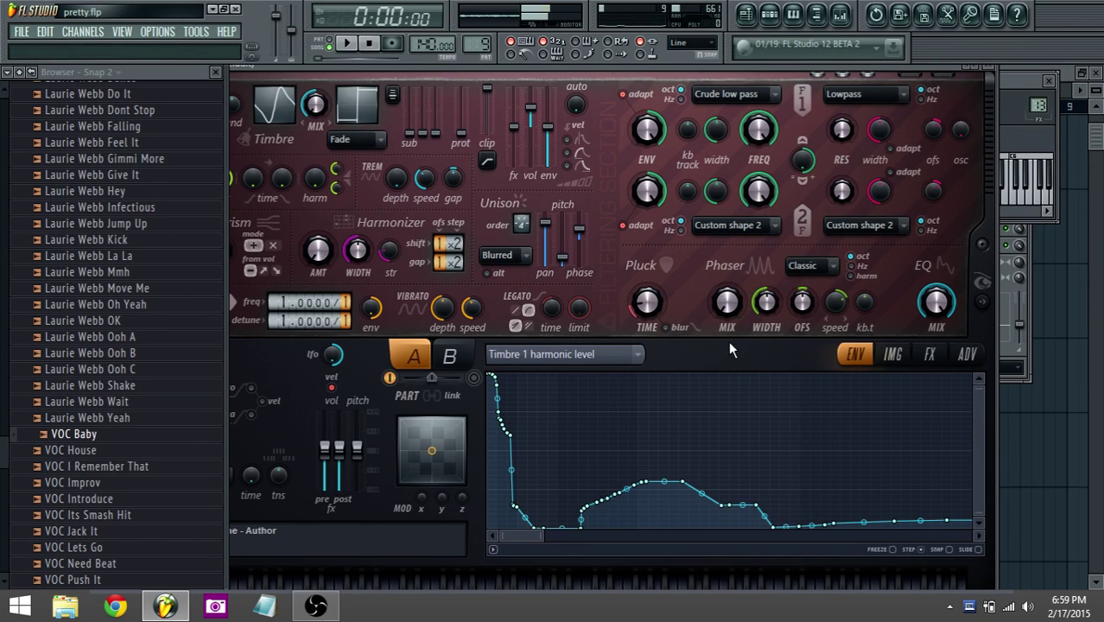
Inspect the distortion, chorus, delay and reverb settings in the Default channel's Harmor effects section
left_click(929, 356)
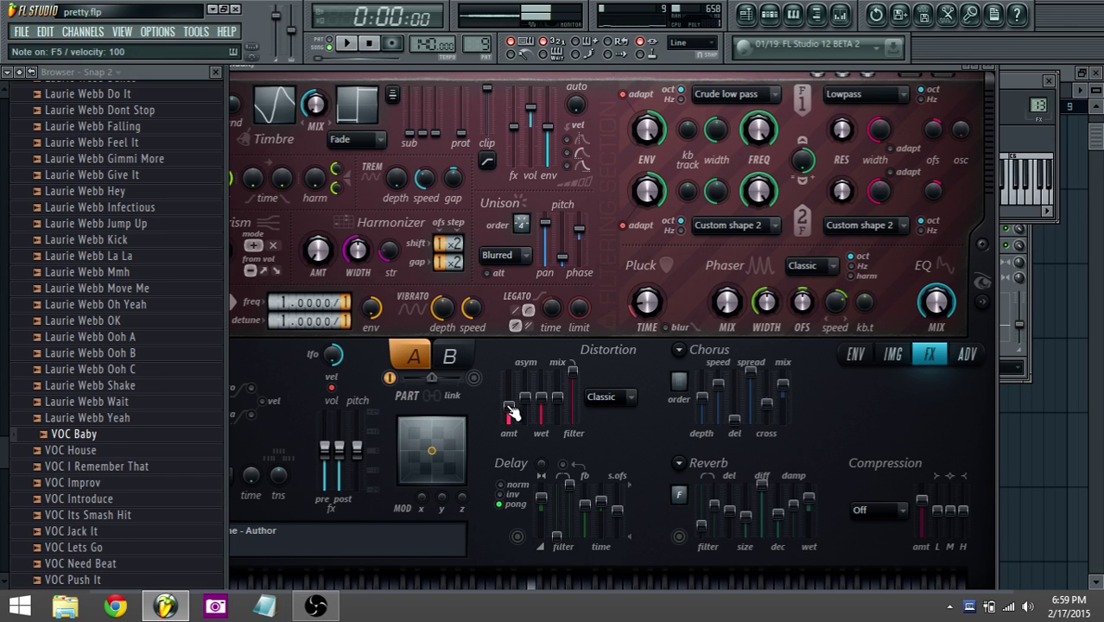
key("space")
key("space")
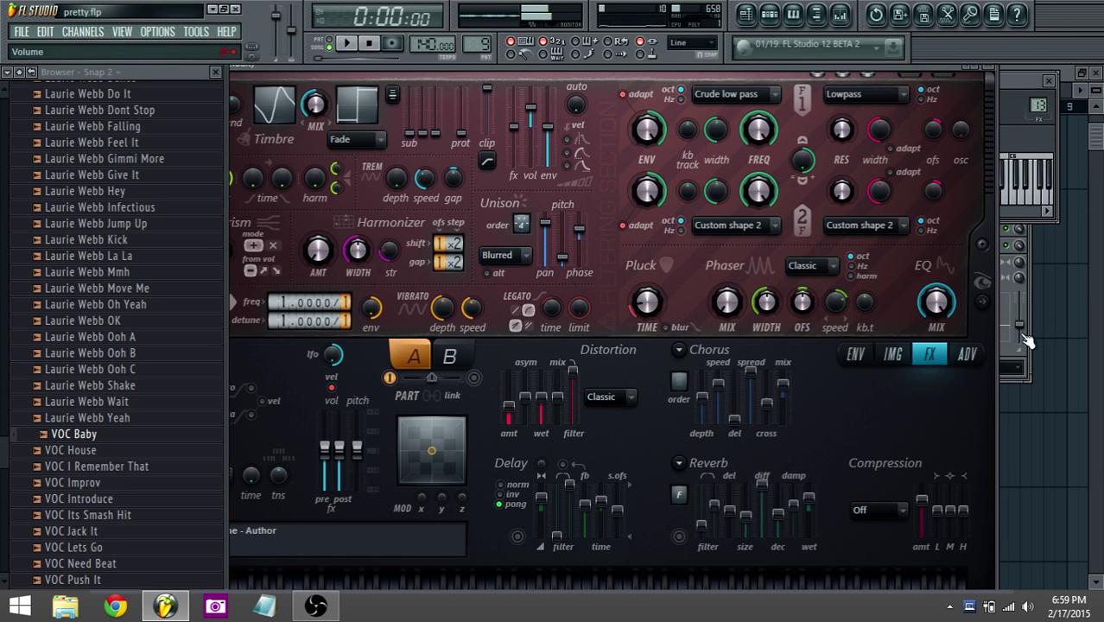
Bring up the Default channel's settings window and show its miscellaneous level, polyphony and portamento options
left_click(1007, 212)
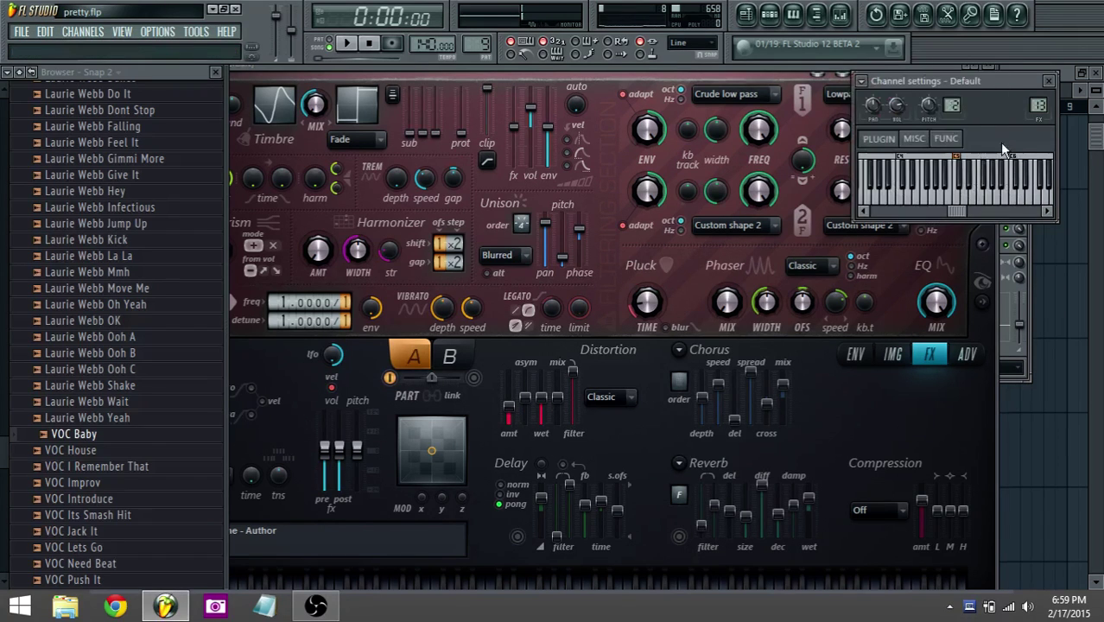
left_click(914, 140)
left_click(946, 139)
left_click(921, 141)
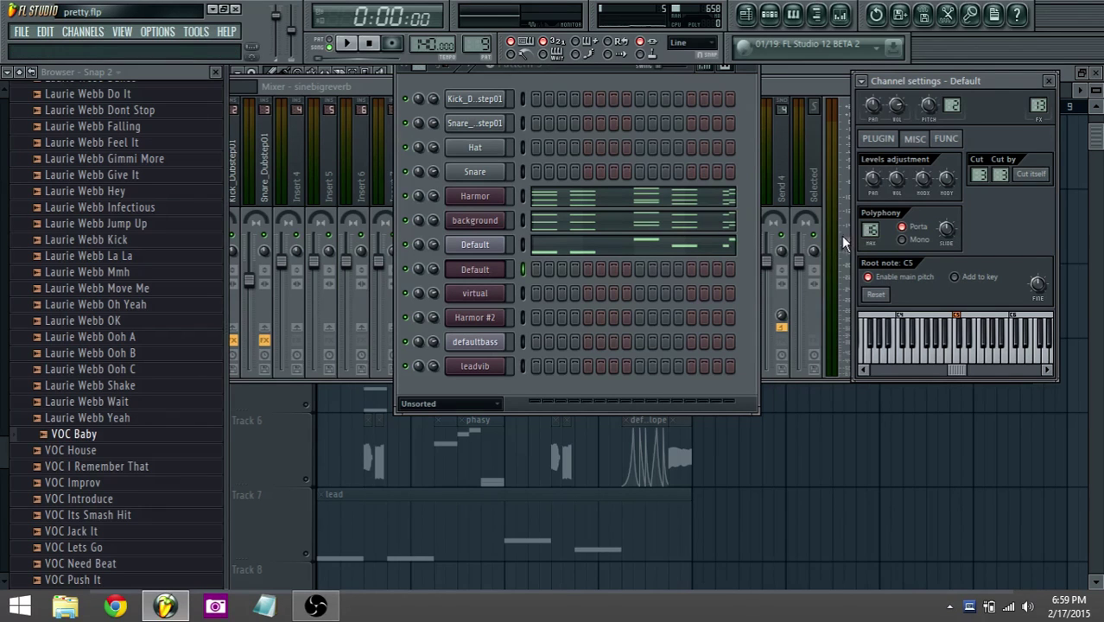
Return to the sinebigreverb mixer track and inspect its Fruity Parametric EQ 2, Fruity Reeverb 2 and Soundgoodizer effects
key("m")
left_click(811, 120)
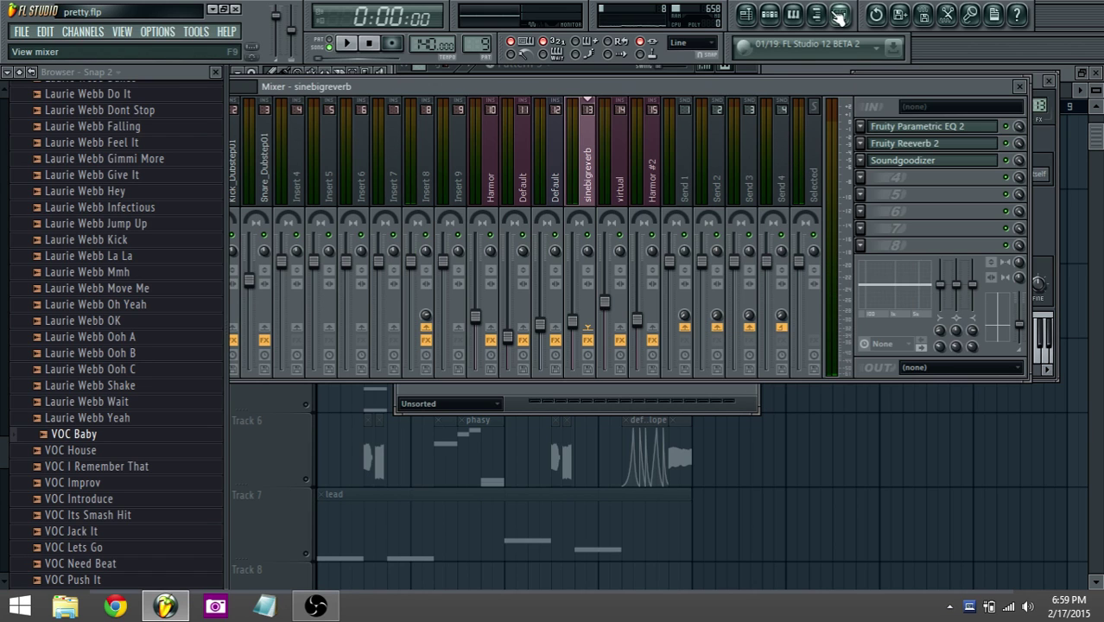
left_click(928, 143)
left_click(928, 127)
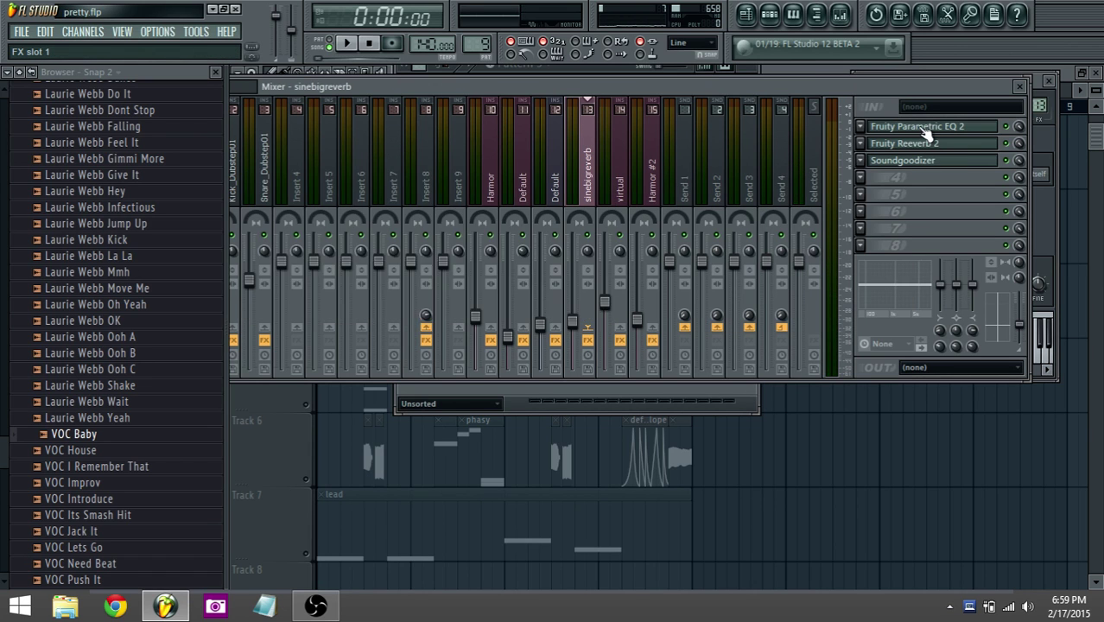
left_click(923, 145)
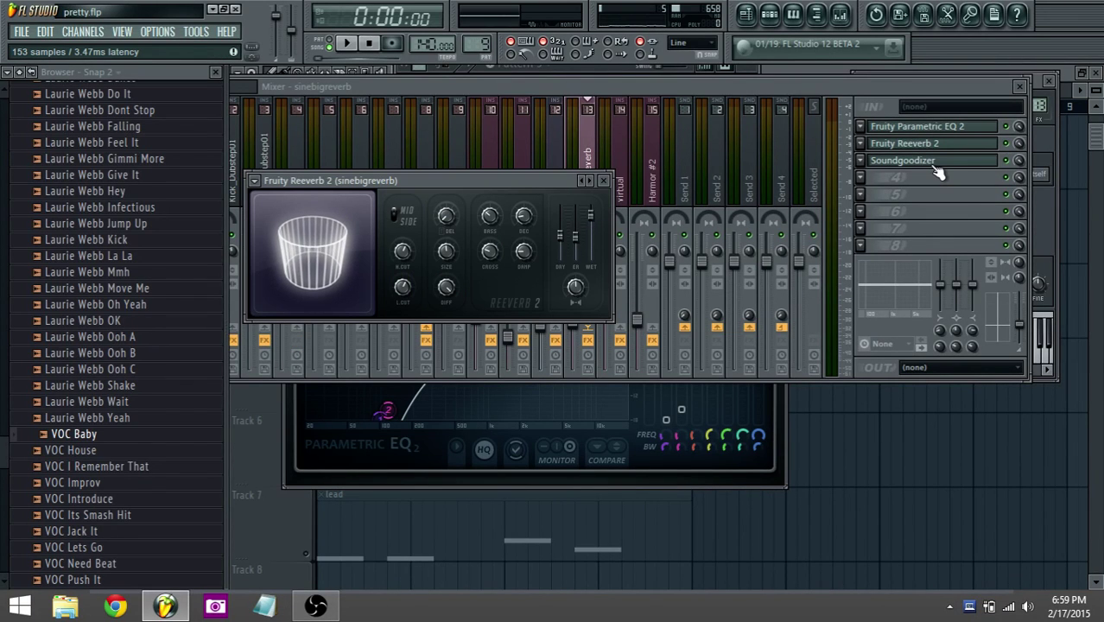
left_click(906, 162)
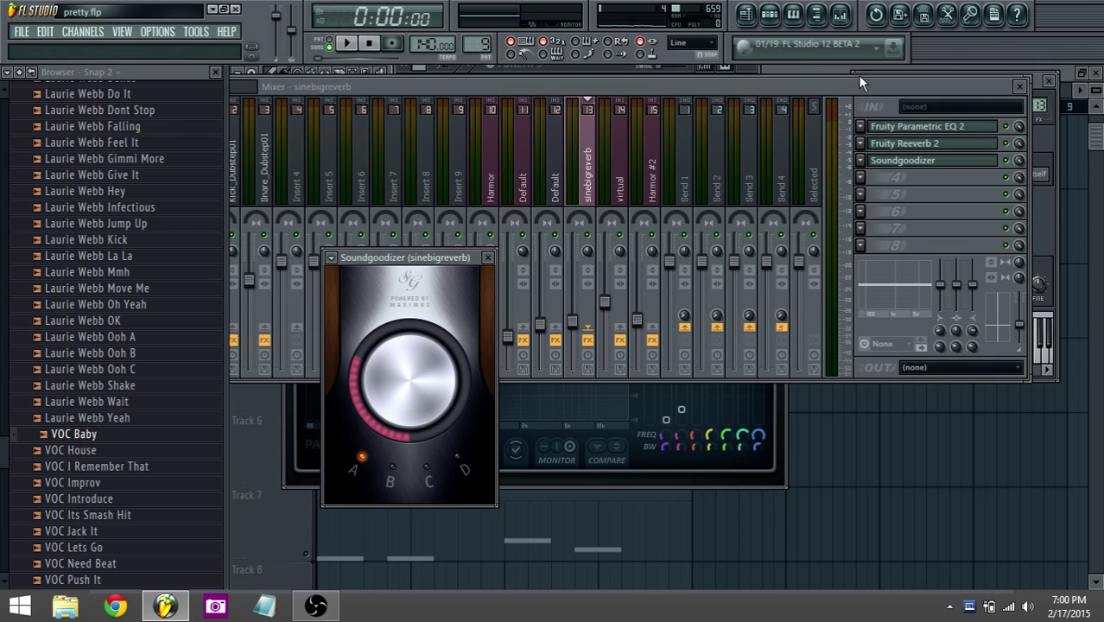
Return to the playlist, switch the solo from the boop track to track 5, and play it back briefly
left_click(746, 14)
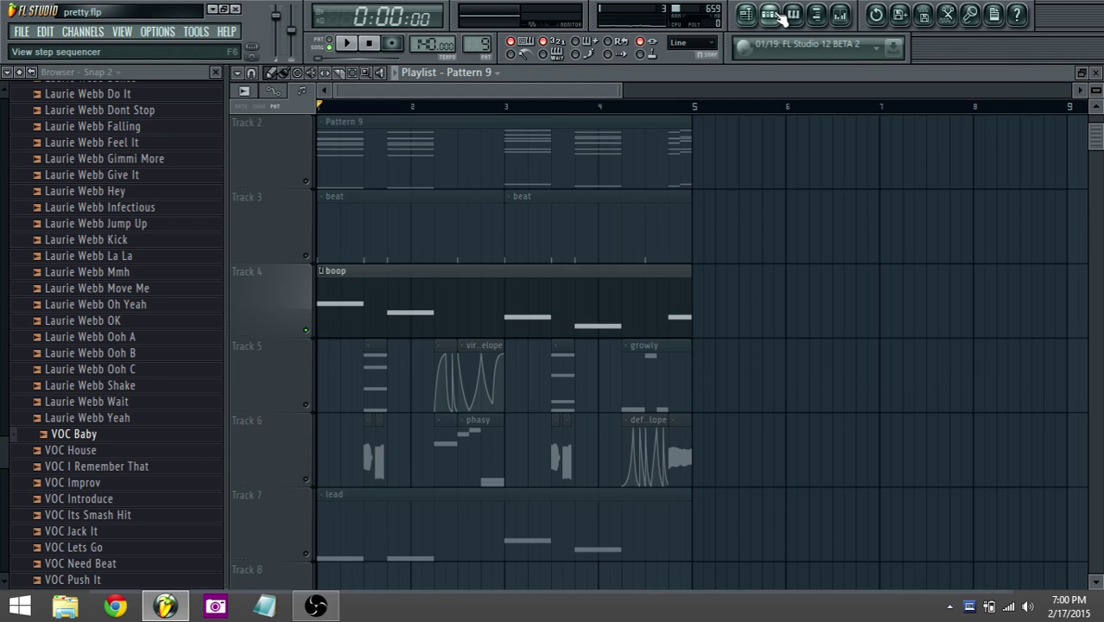
left_click(307, 331)
right_click(306, 405)
right_click(306, 406)
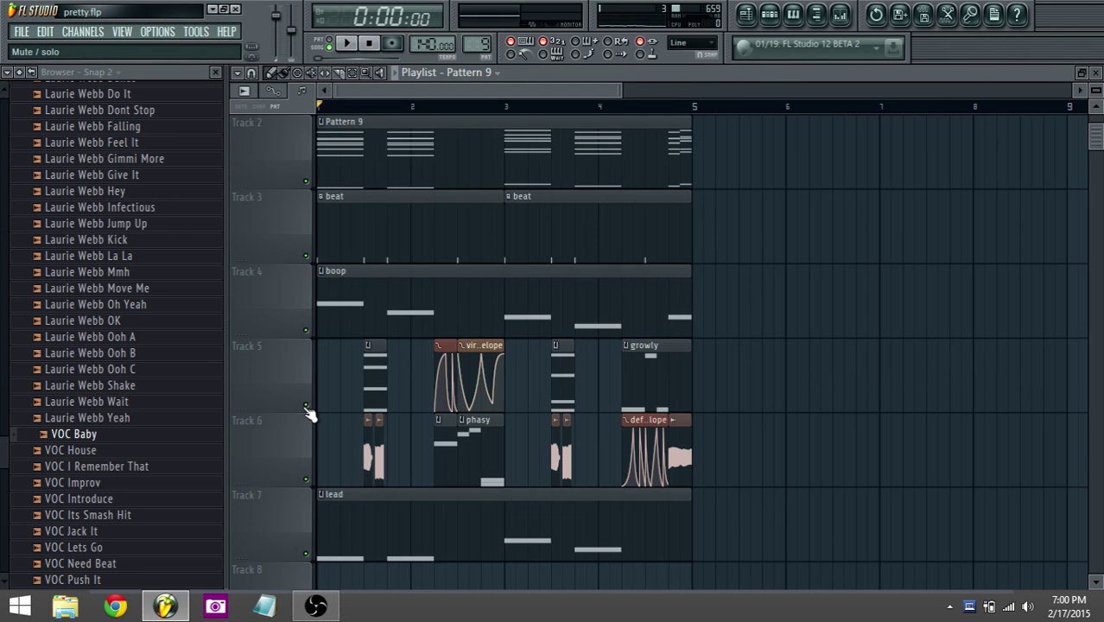
right_click(307, 406)
key("space")
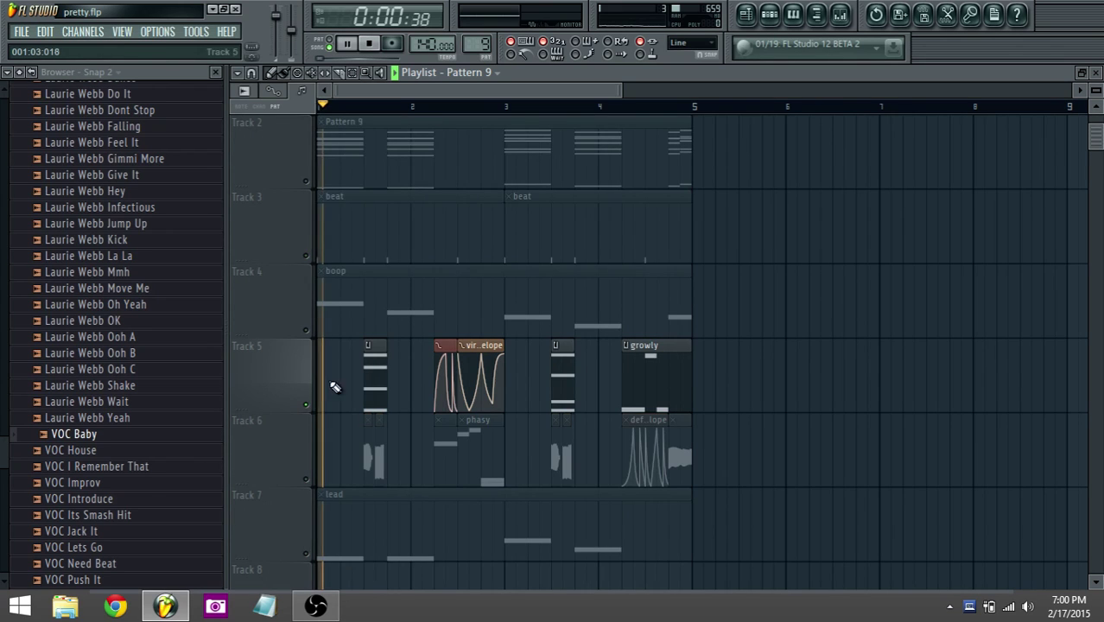
key("space")
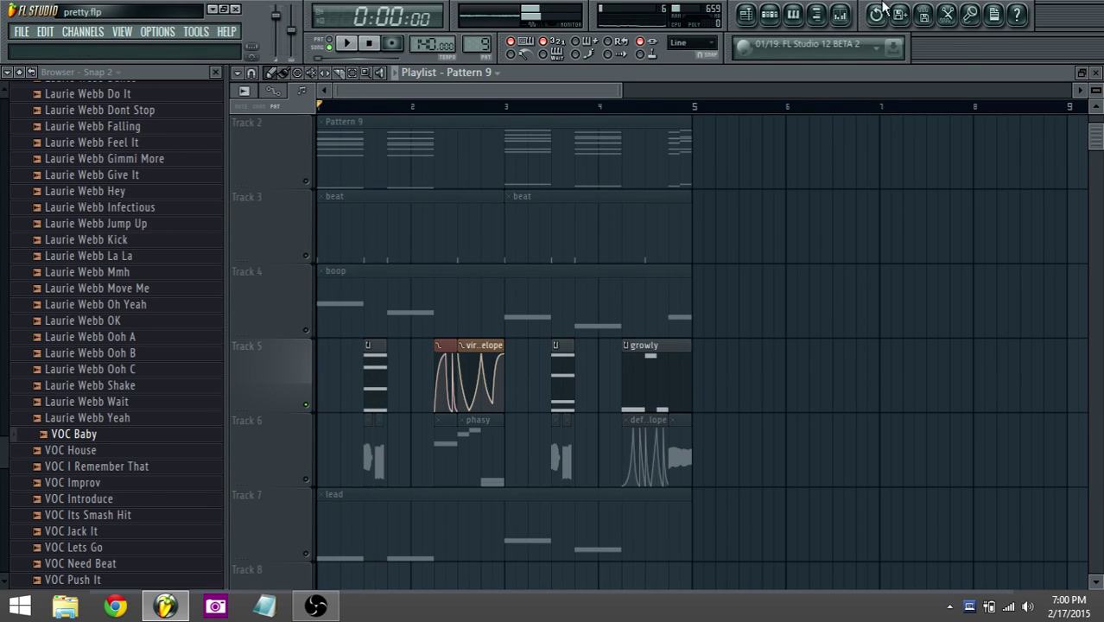
Open the Harmor #2 channel's editor from the step sequencer and add a narrow low-harmonic peak to its Timbre 1 harmonic level curve
left_click(770, 16)
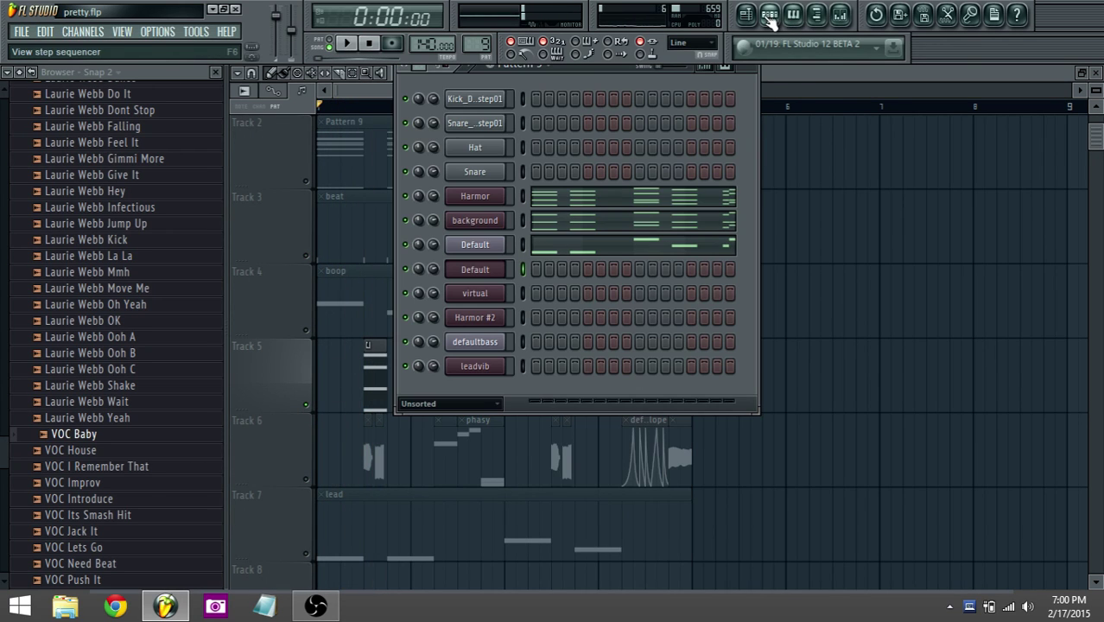
left_click(773, 18)
left_click(771, 15)
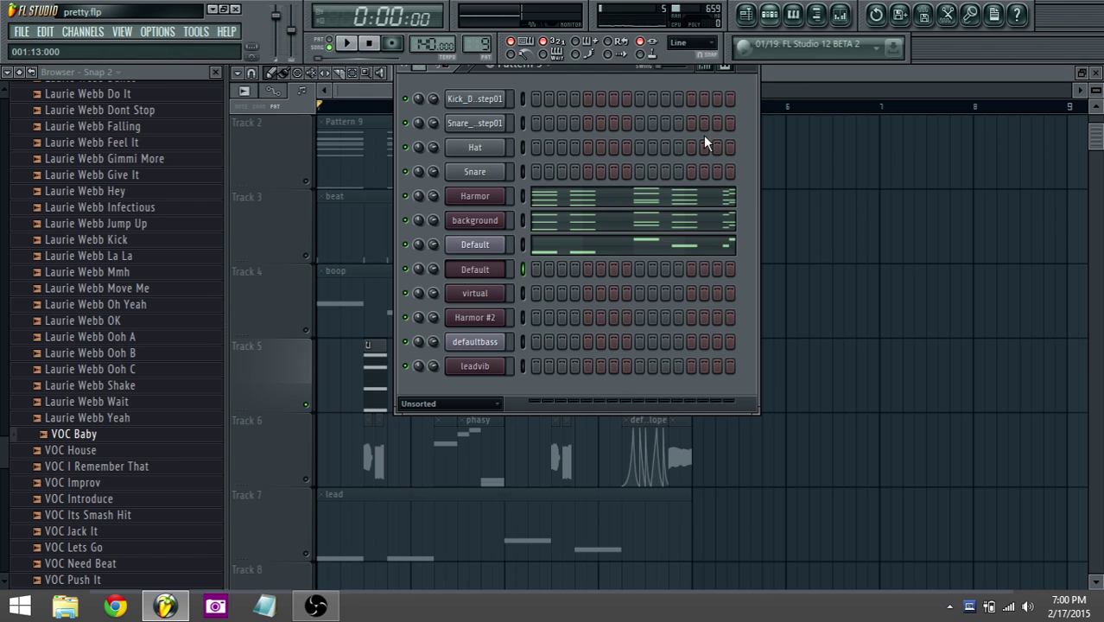
left_click(489, 276)
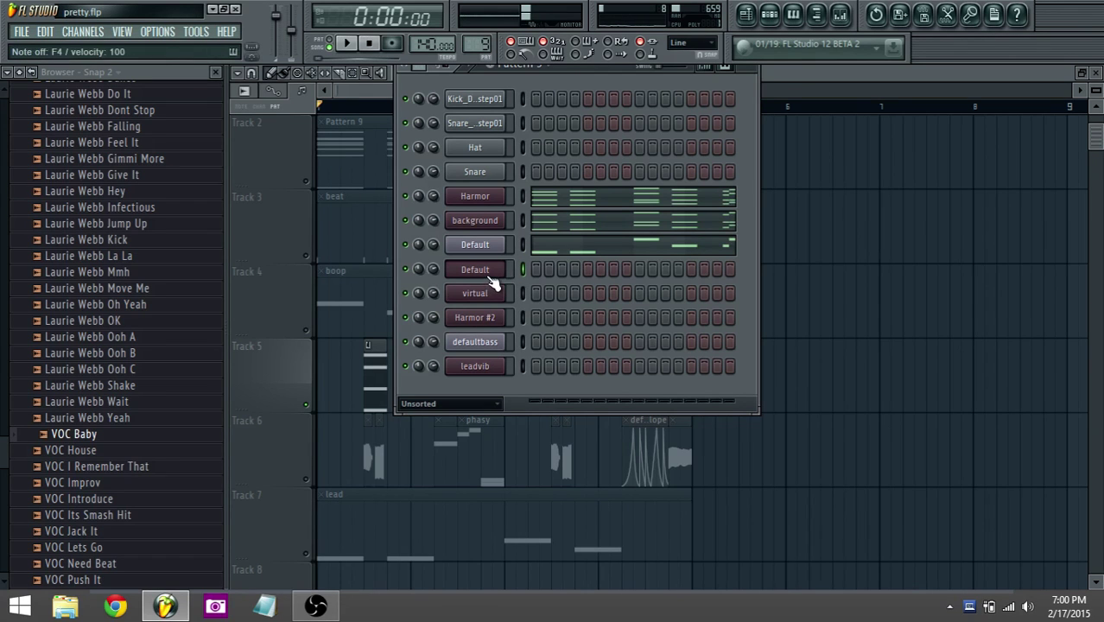
left_click(489, 295)
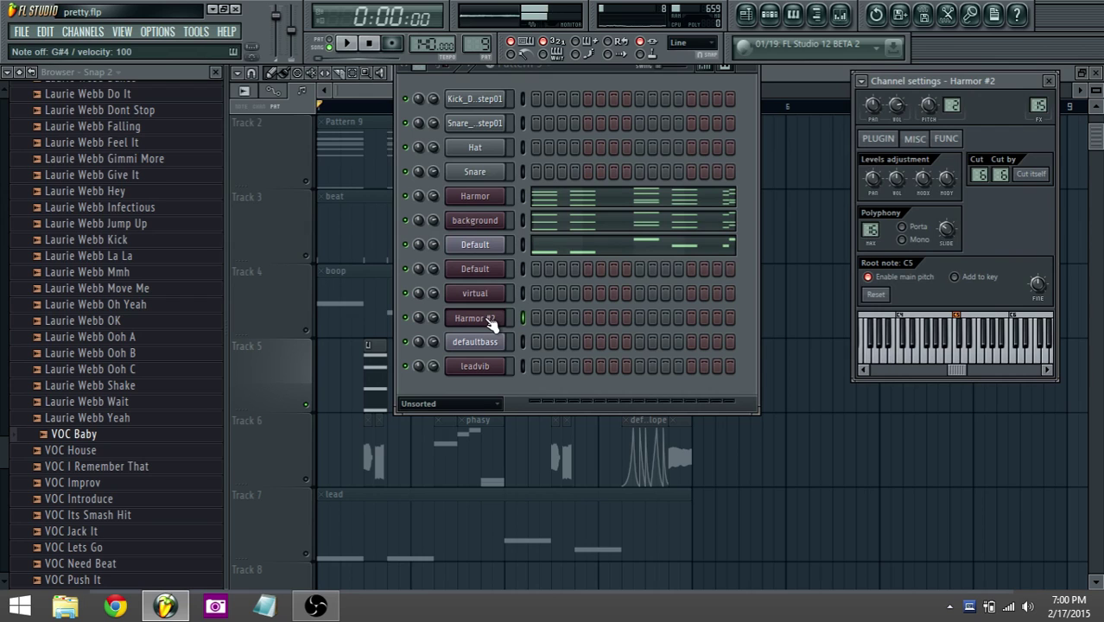
left_click(490, 327)
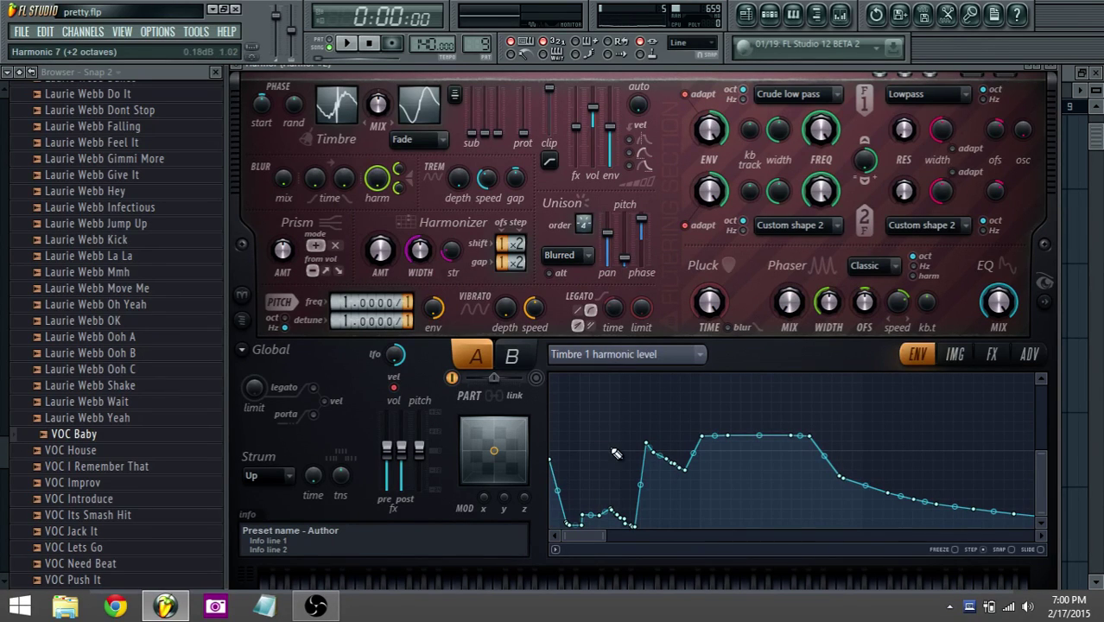
left_click_drag(616, 454, 605, 452)
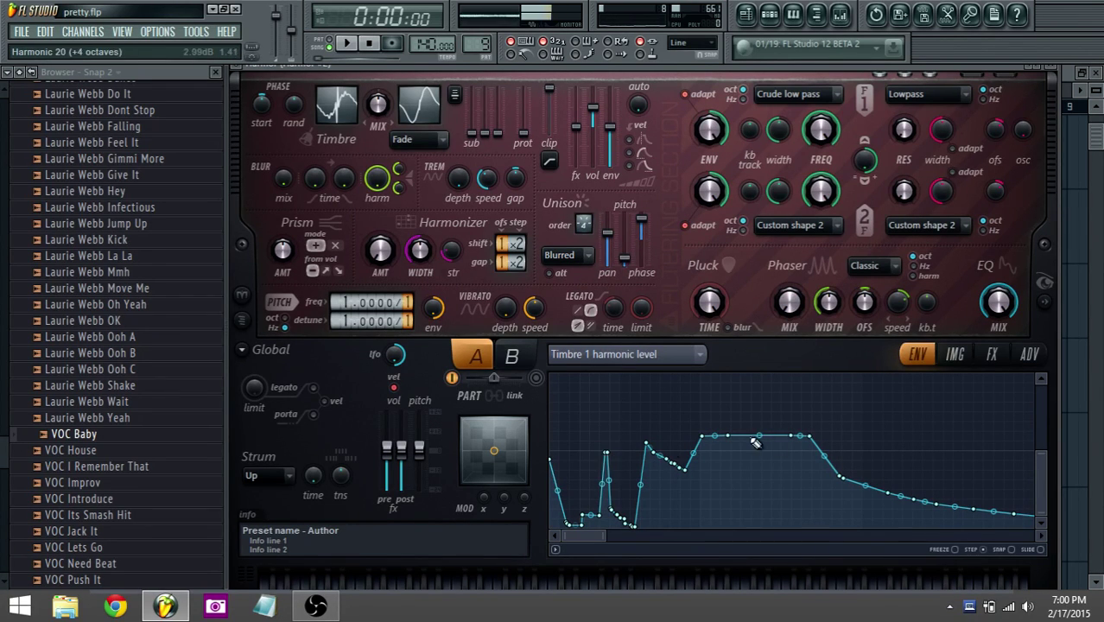
Inspect Harmor #2's built-in effects page and the Fruity Reeverb 2 on its mixer track
left_click(955, 356)
left_click(992, 358)
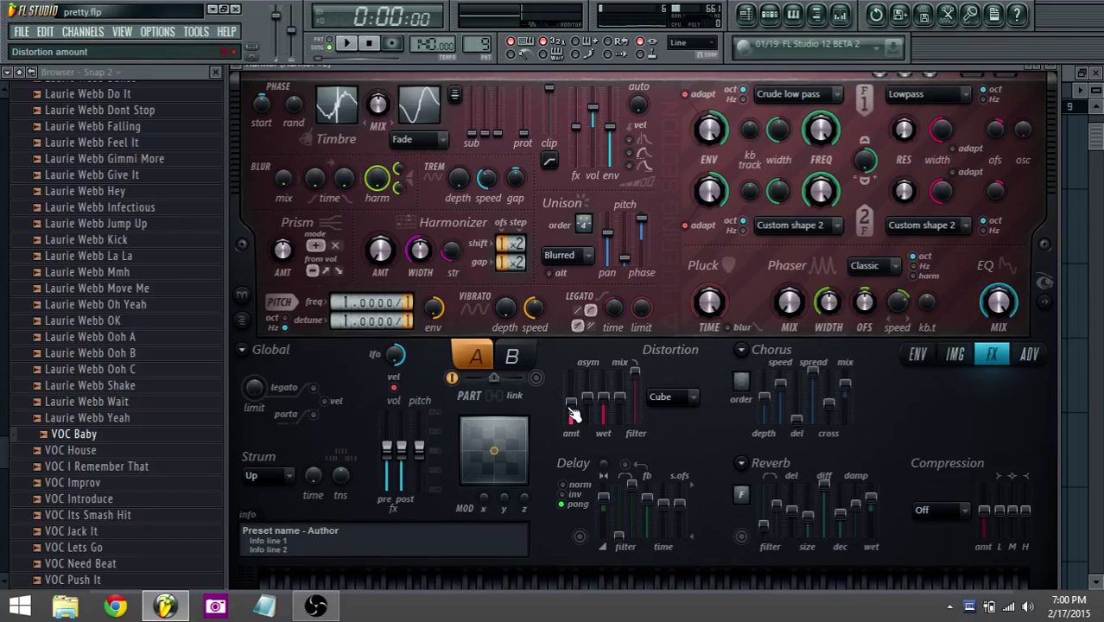
left_click(958, 356)
left_click(1007, 356)
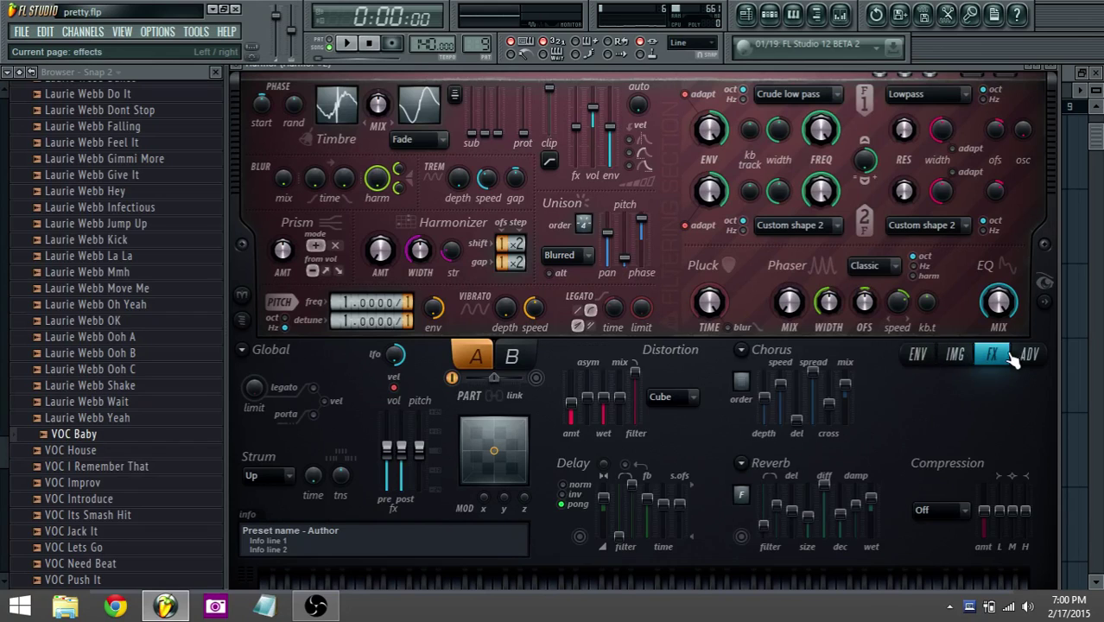
left_click(916, 356)
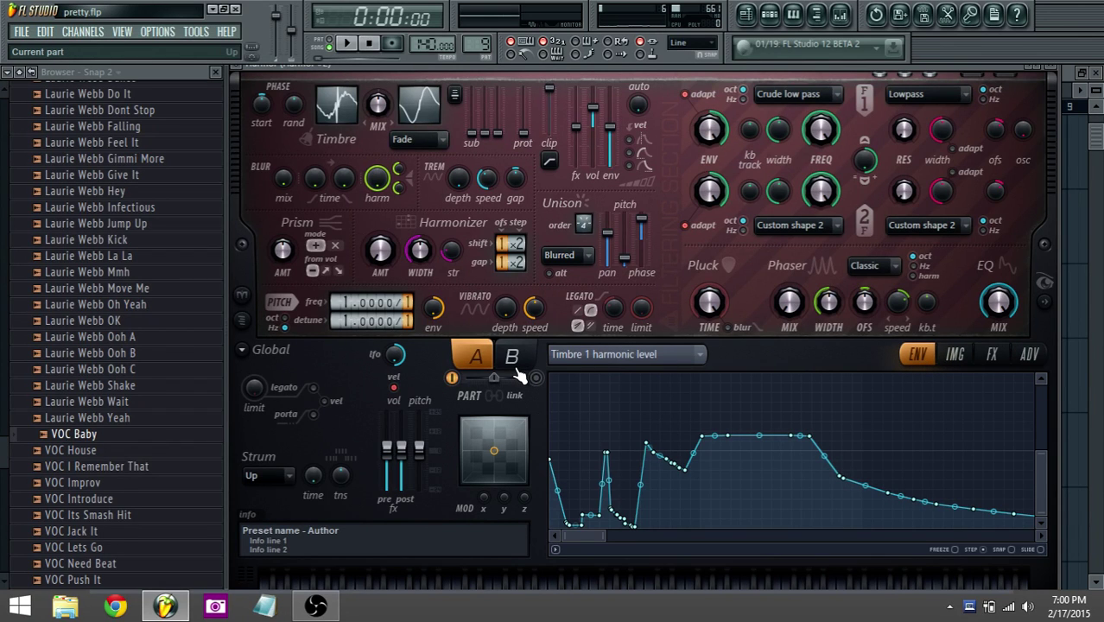
left_click(840, 13)
left_click(931, 145)
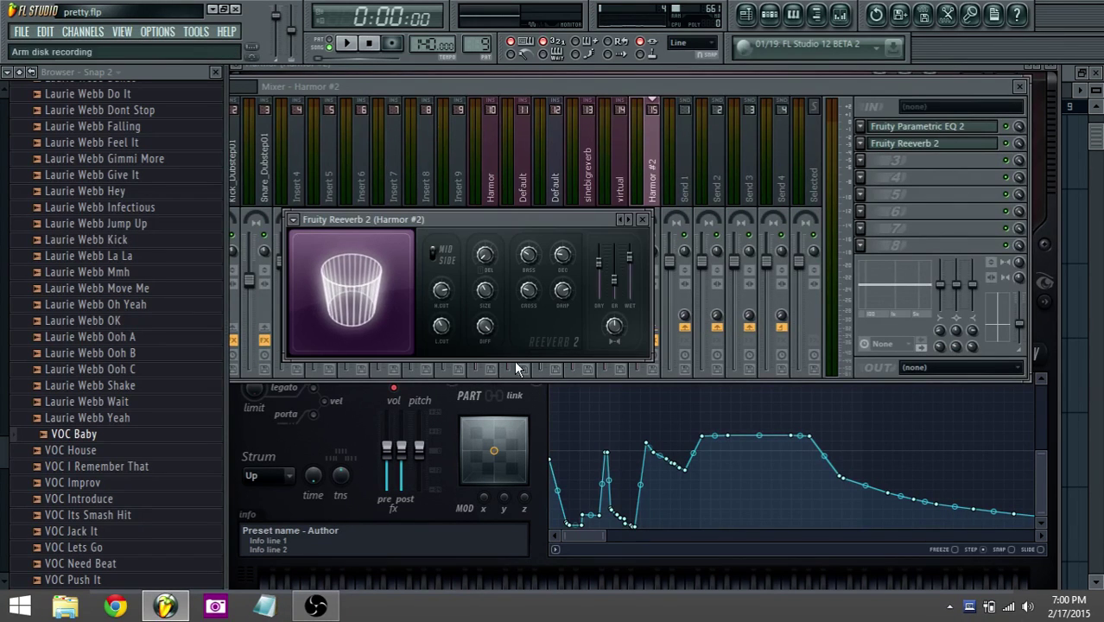
Return to the playlist, solo track 6 in place of track 5, and play it back
left_click(748, 14)
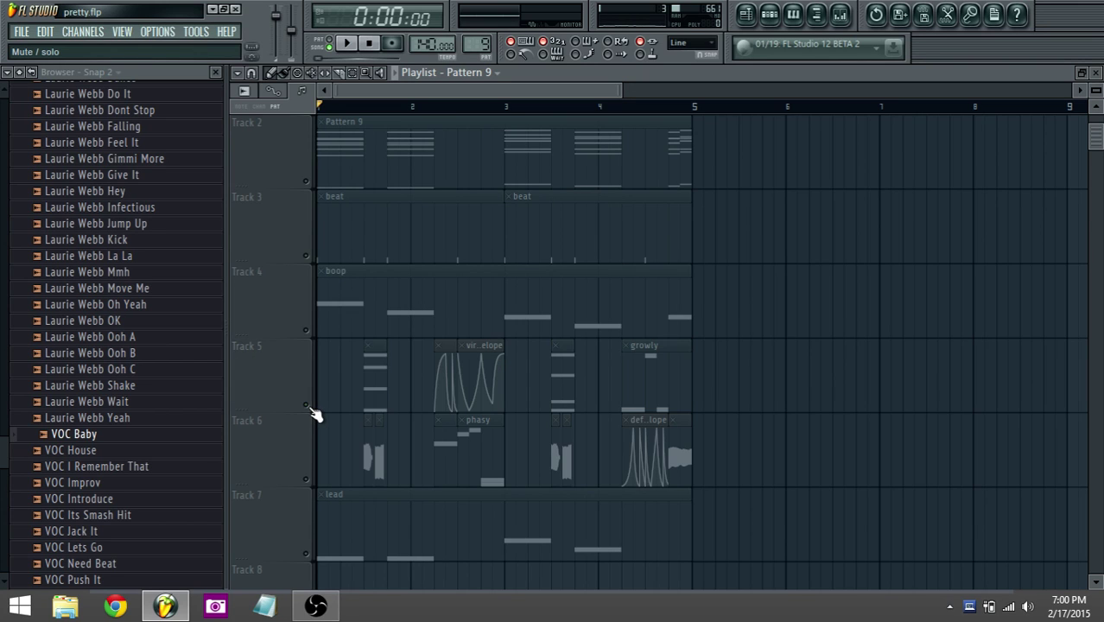
right_click(306, 480)
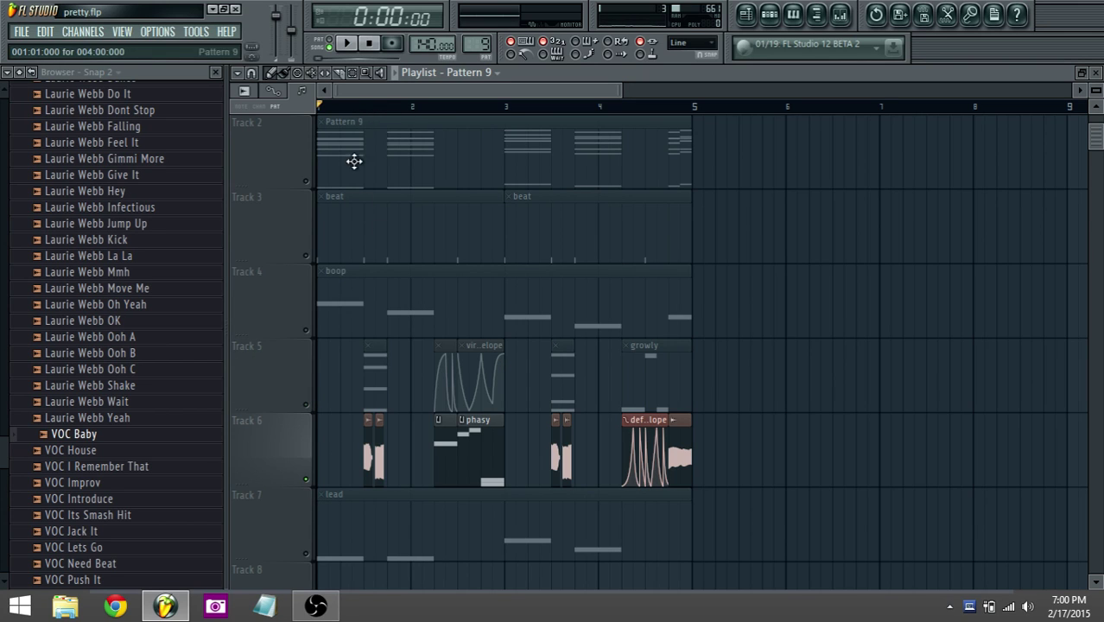
key("space")
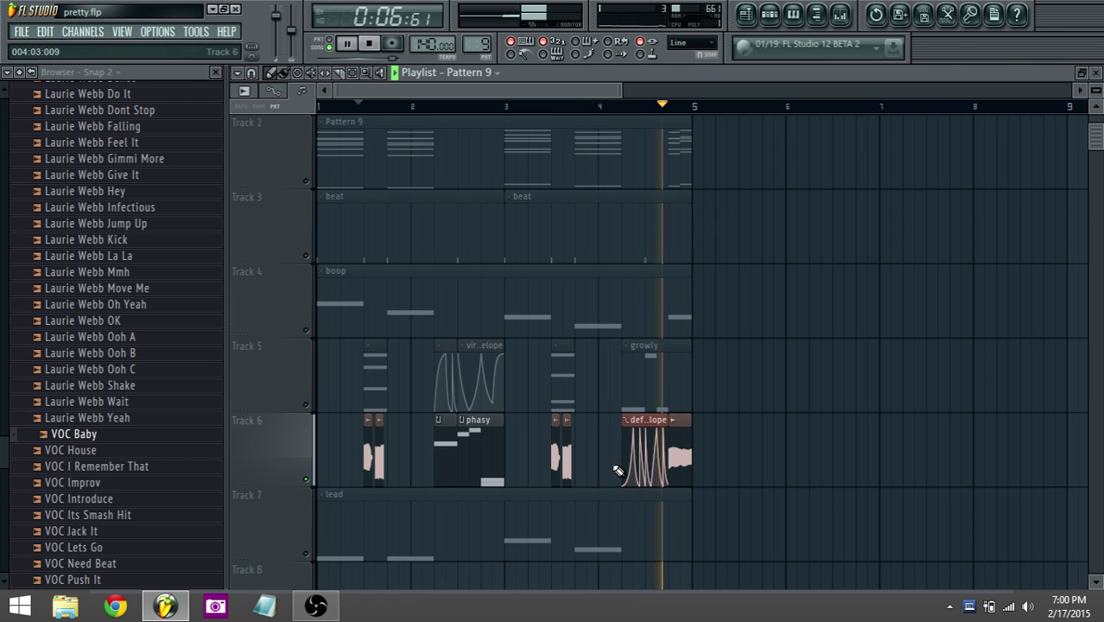
key("space")
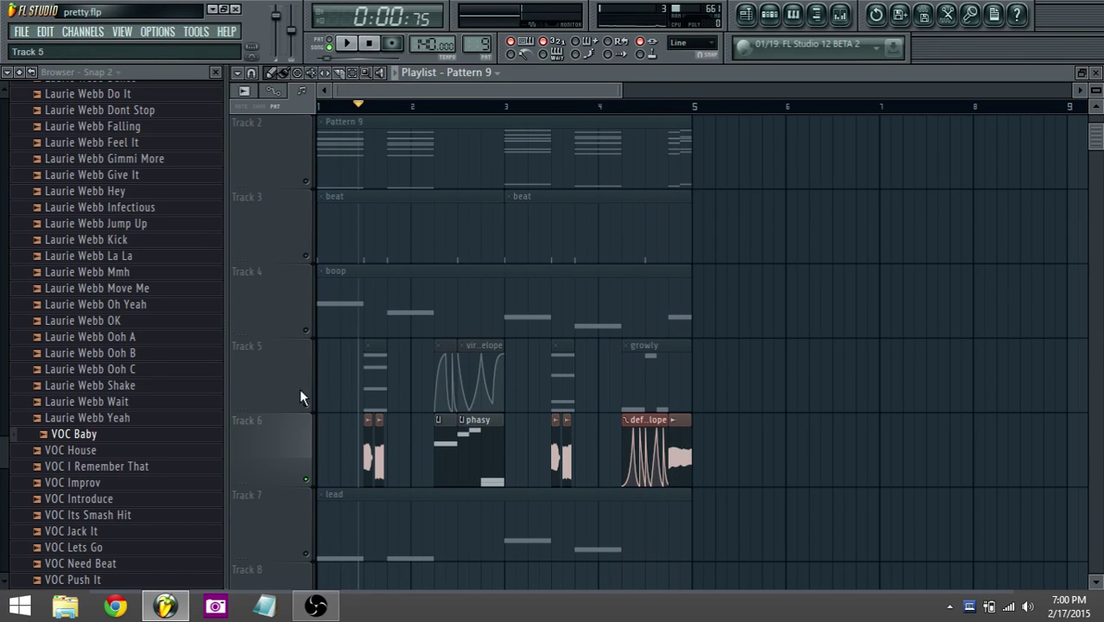
Unmute track 5 alongside track 6 and play both briefly from the start of the growly #2 clip in bar 2
scroll(333, 451, "down", 1)
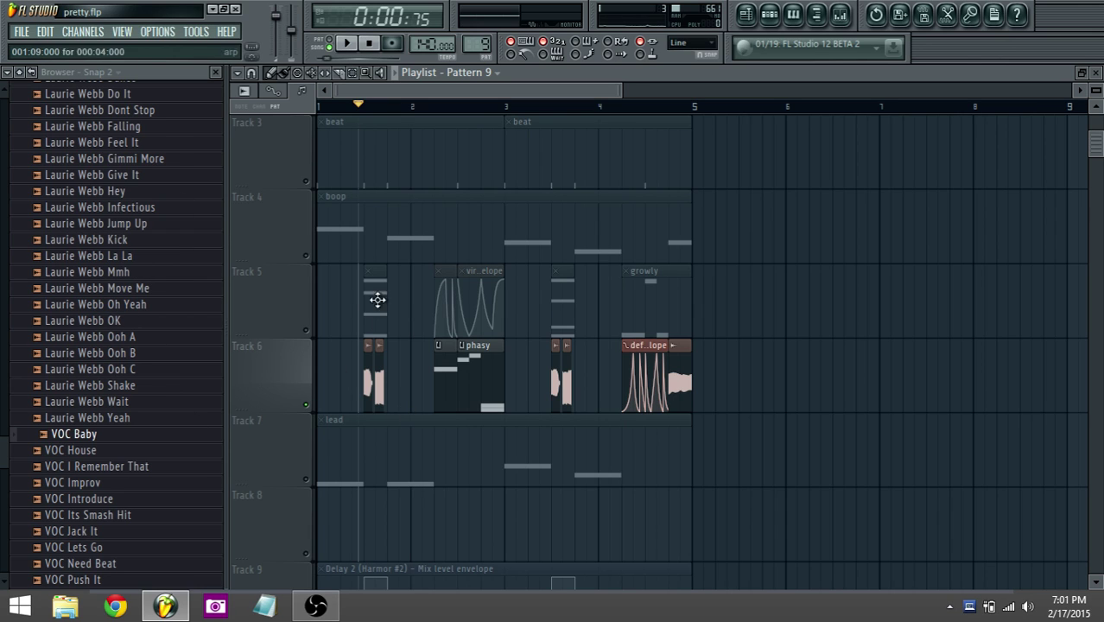
left_click(307, 332)
left_click(432, 107)
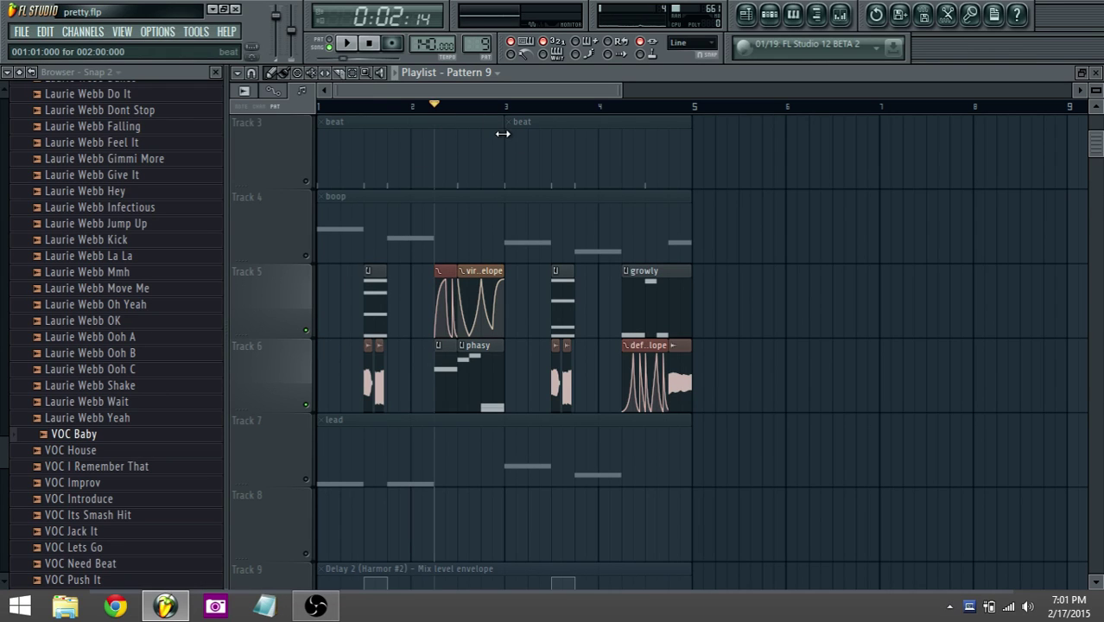
key("space")
key("space")
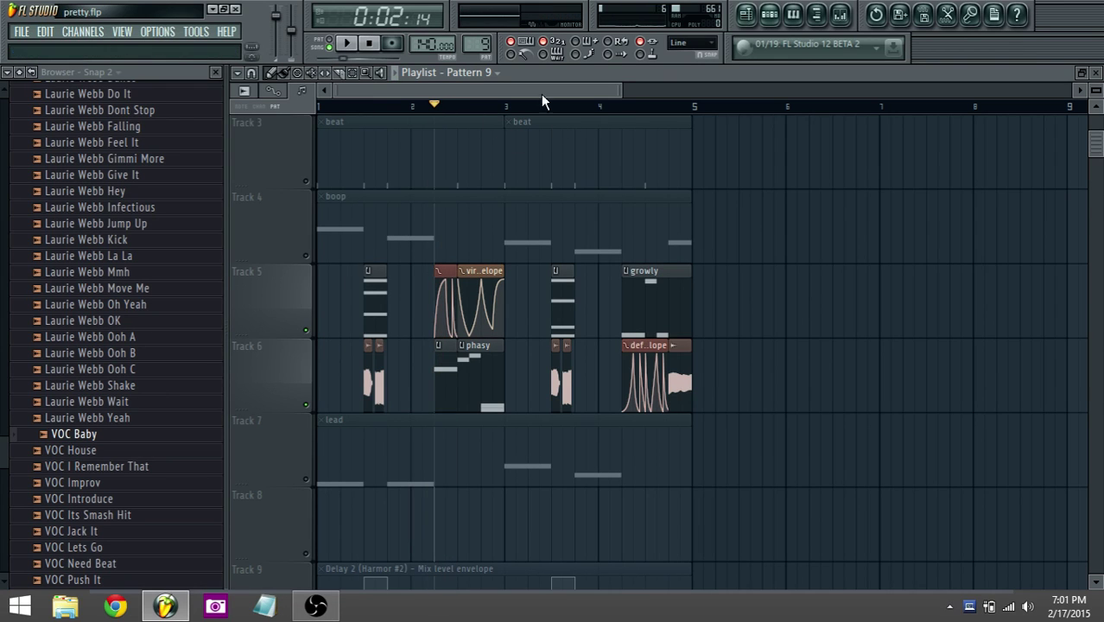
Select the playlist time range spanning the growly #2 clip in bar 2 for looped playback
left_click(768, 14)
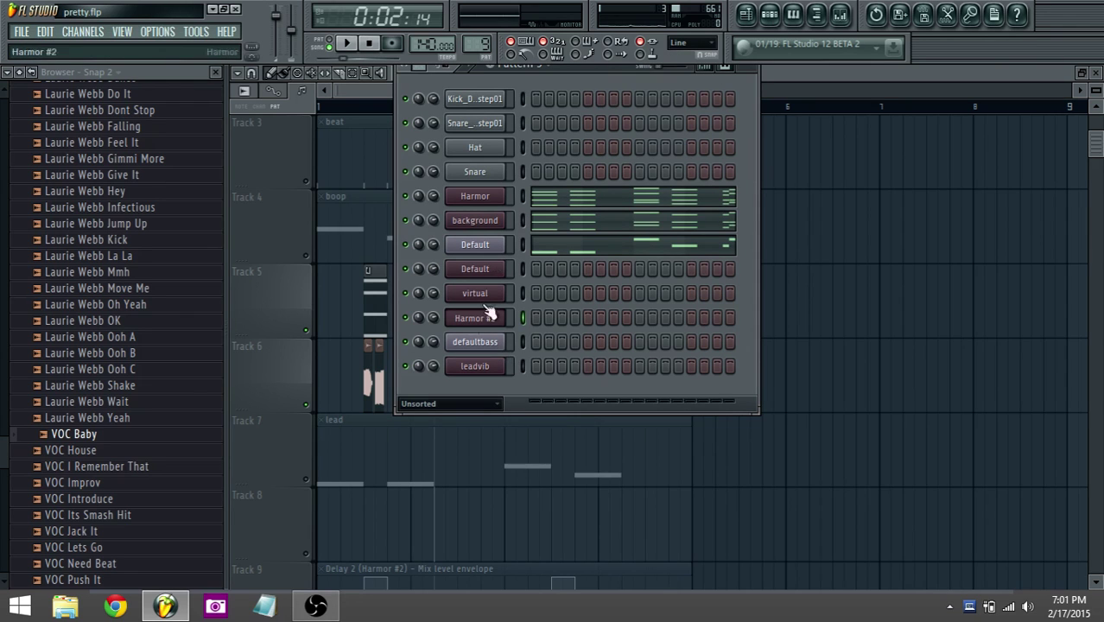
left_click(776, 78)
scroll(456, 115, "up", 4)
left_click_drag(456, 118, 492, 119)
Open the defaultbass channel's Sytrus from the step sequencer and show operator 2's oscillator harmonics
left_click(770, 15)
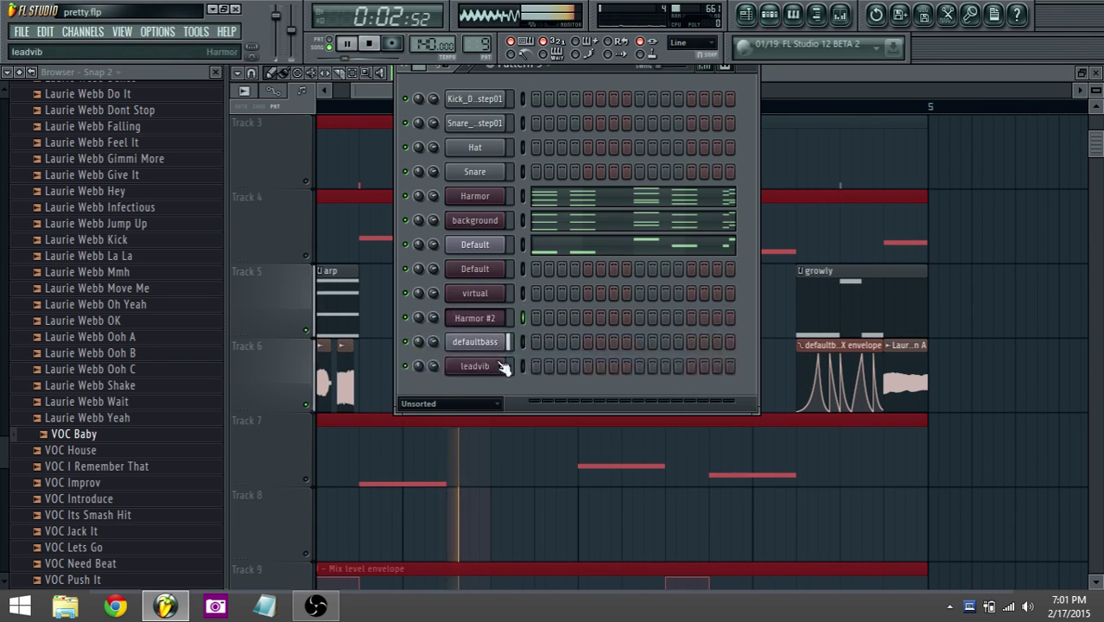
left_click(501, 363)
left_click(754, 254)
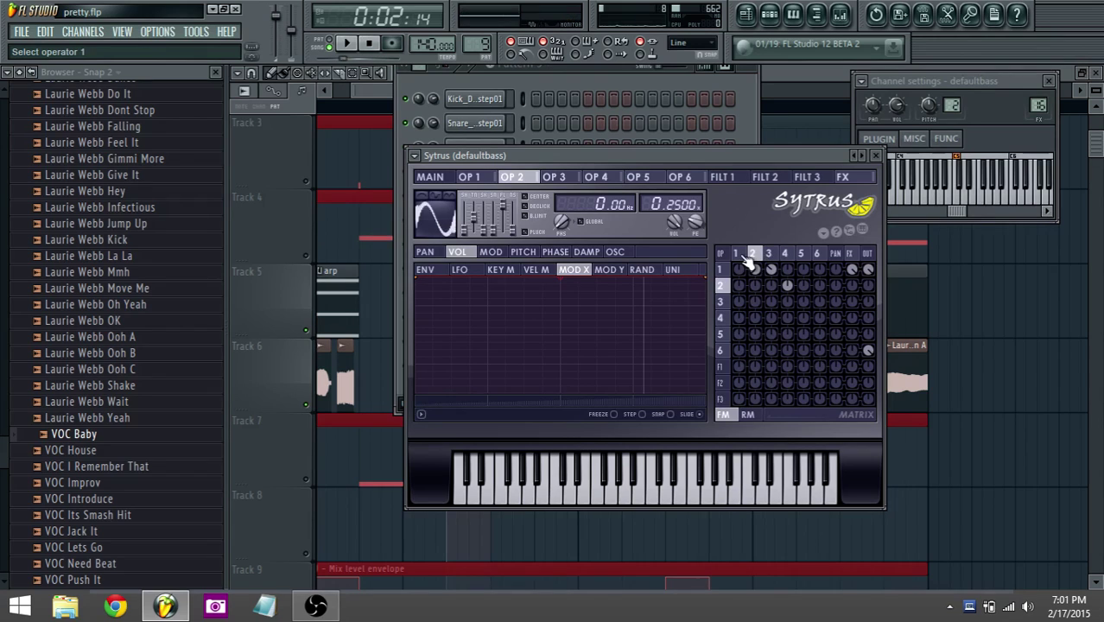
left_click(747, 254)
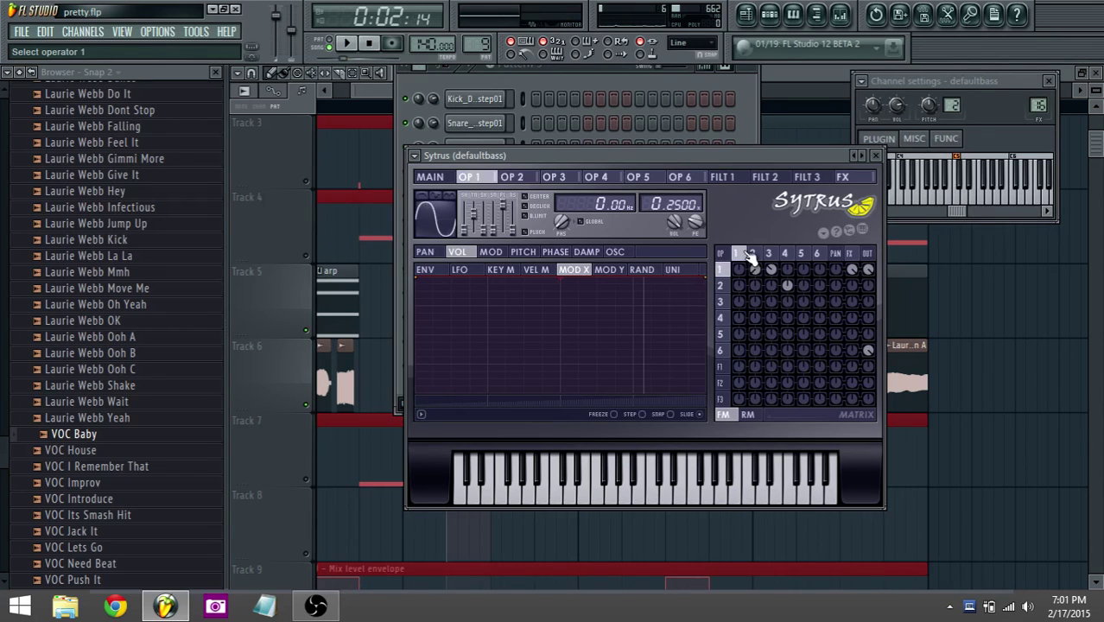
left_click(510, 178)
left_click(614, 252)
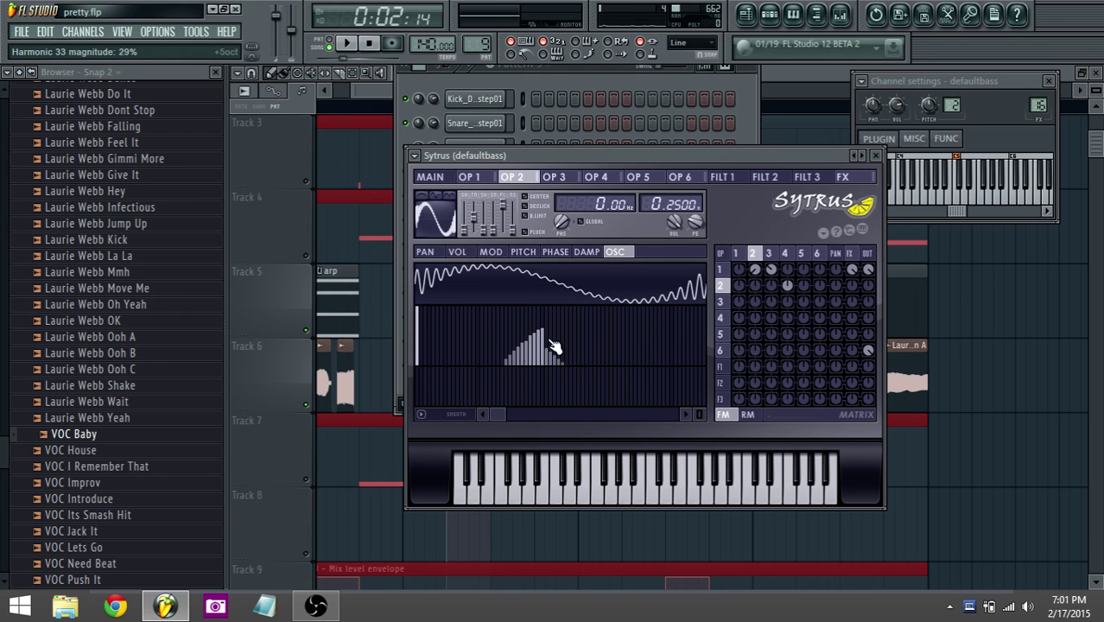
Compare the oscillator waveforms of operators 1, 2 and 3 in the defaultbass Sytrus
left_click(774, 263)
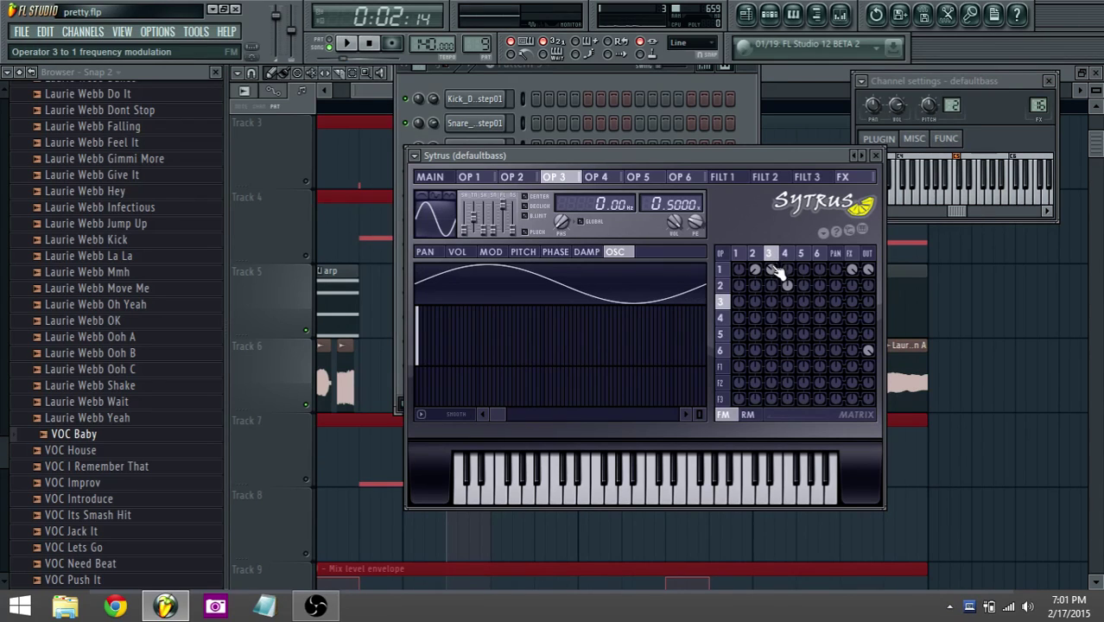
left_click(514, 178)
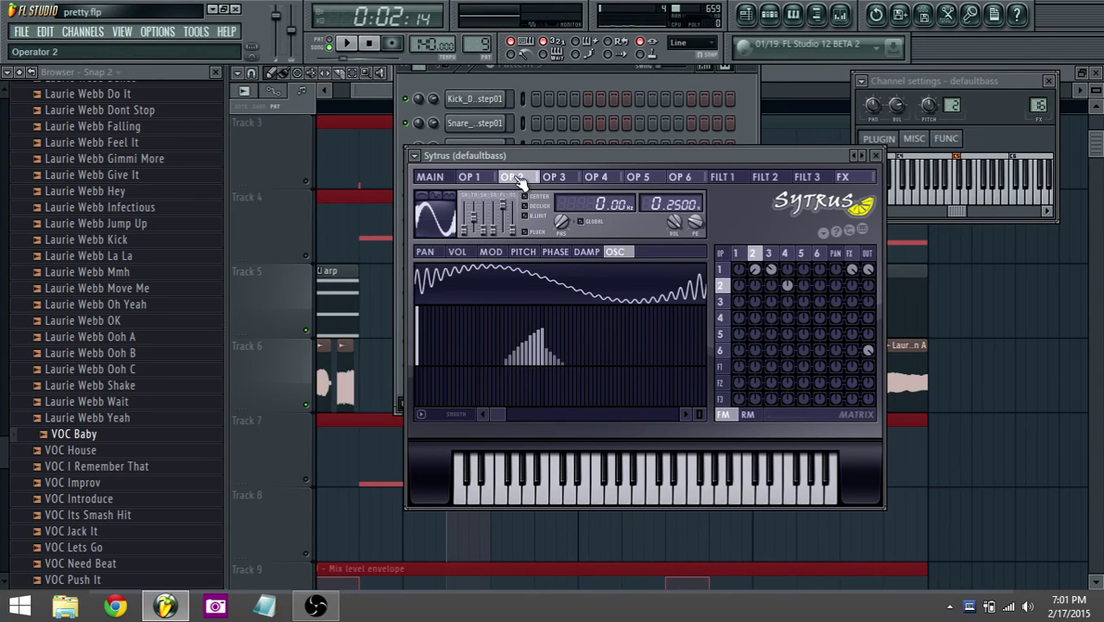
left_click(557, 178)
left_click(513, 178)
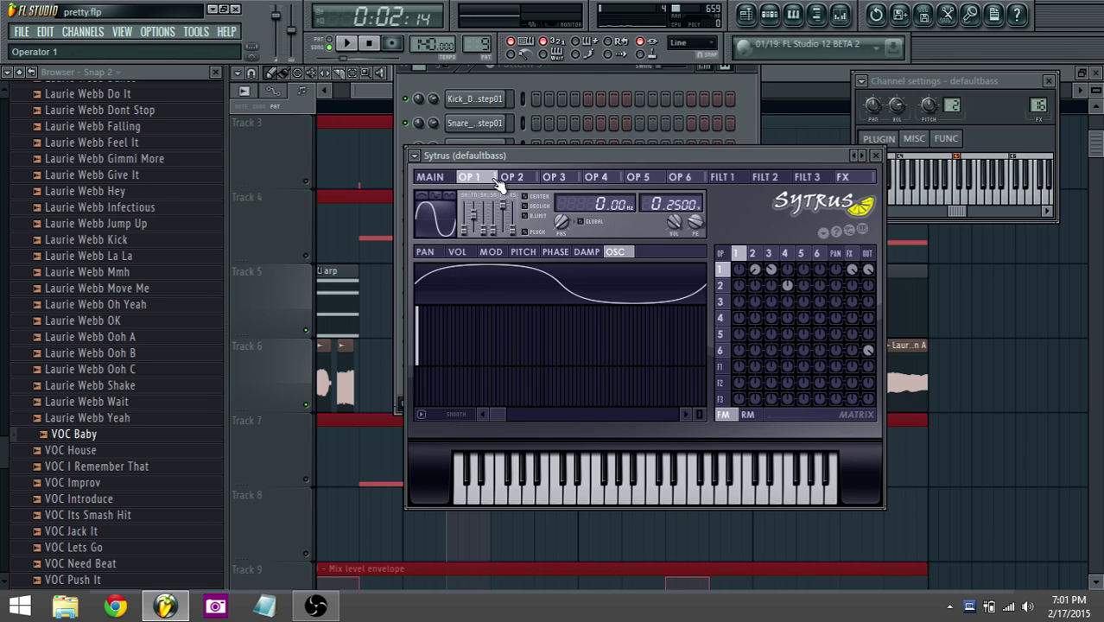
left_click(470, 177)
left_click(754, 254)
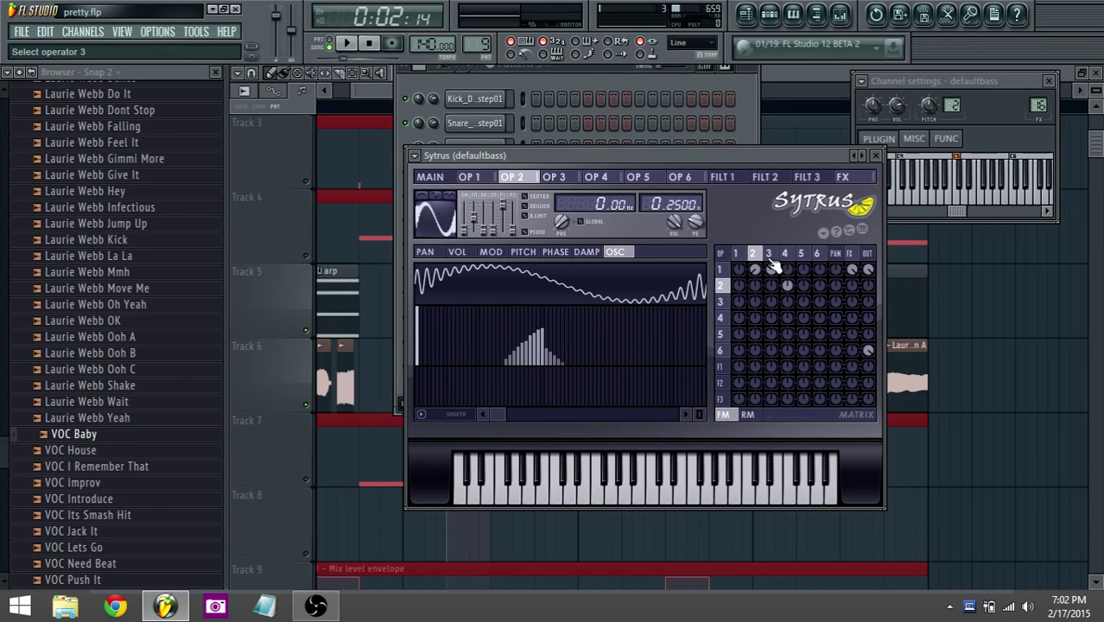
Set operator 3's frequency modulation of operator 1 to -39% and adjust operator 4's modulation of operator 2 in the matrix
left_click(770, 257)
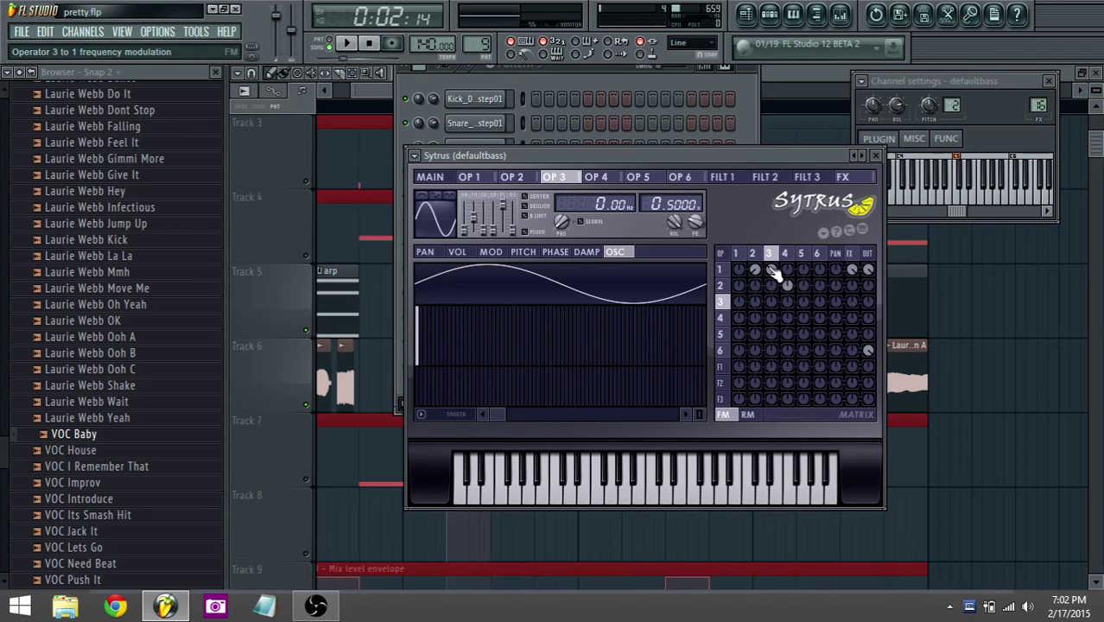
left_click_drag(772, 270, 773, 294)
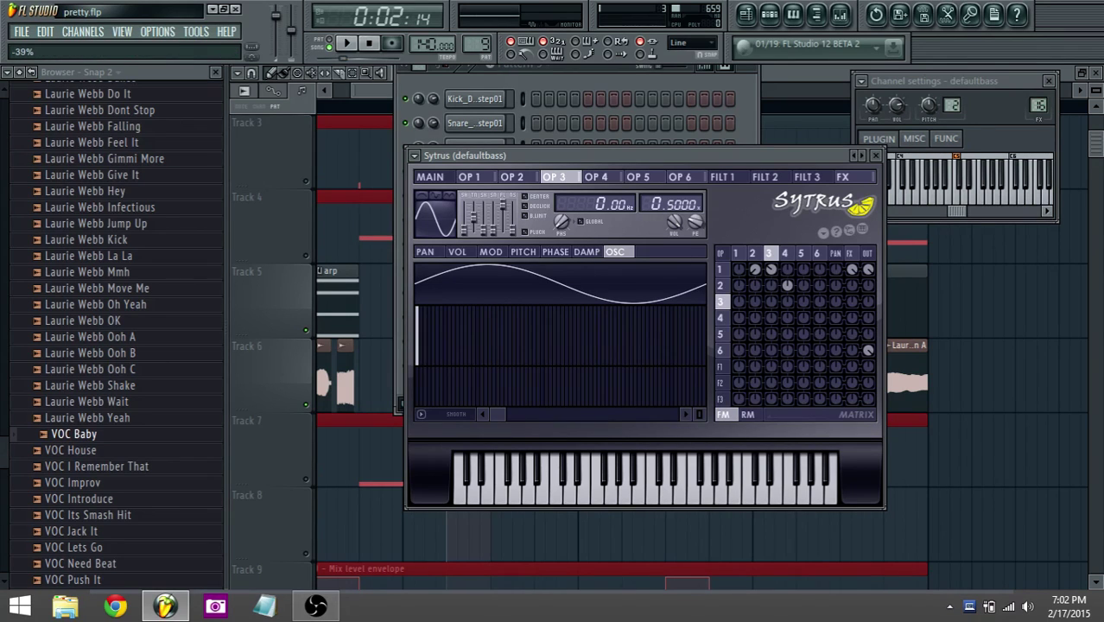
left_click(785, 254)
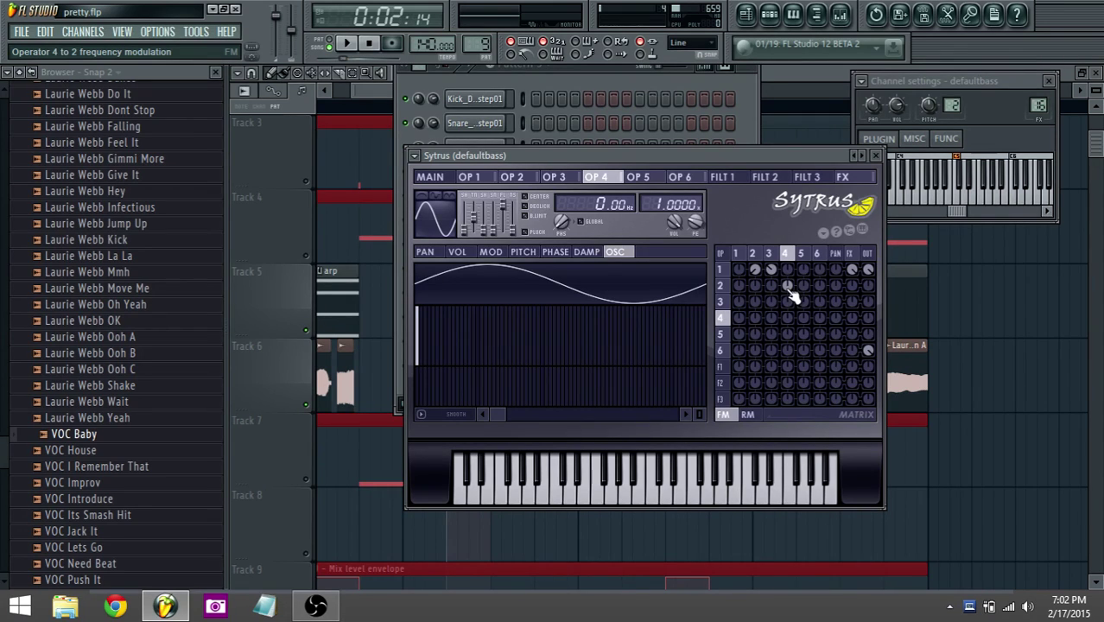
left_click_drag(787, 285, 787, 282)
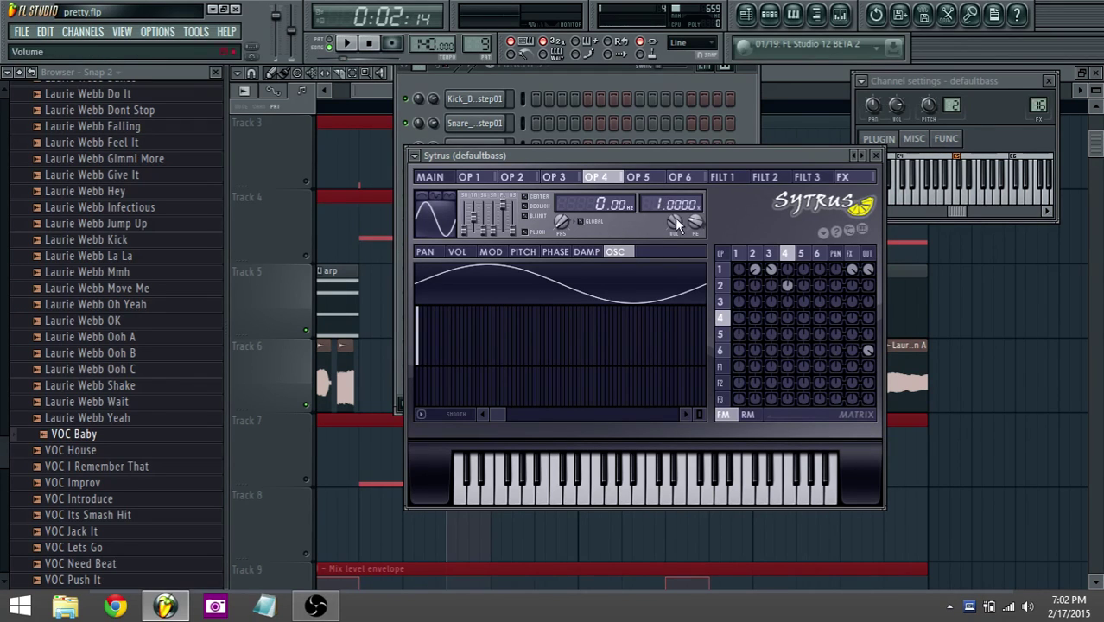
Inspect the defaultbass Sytrus's effects section, main page modulation settings and operator 6
left_click(852, 254)
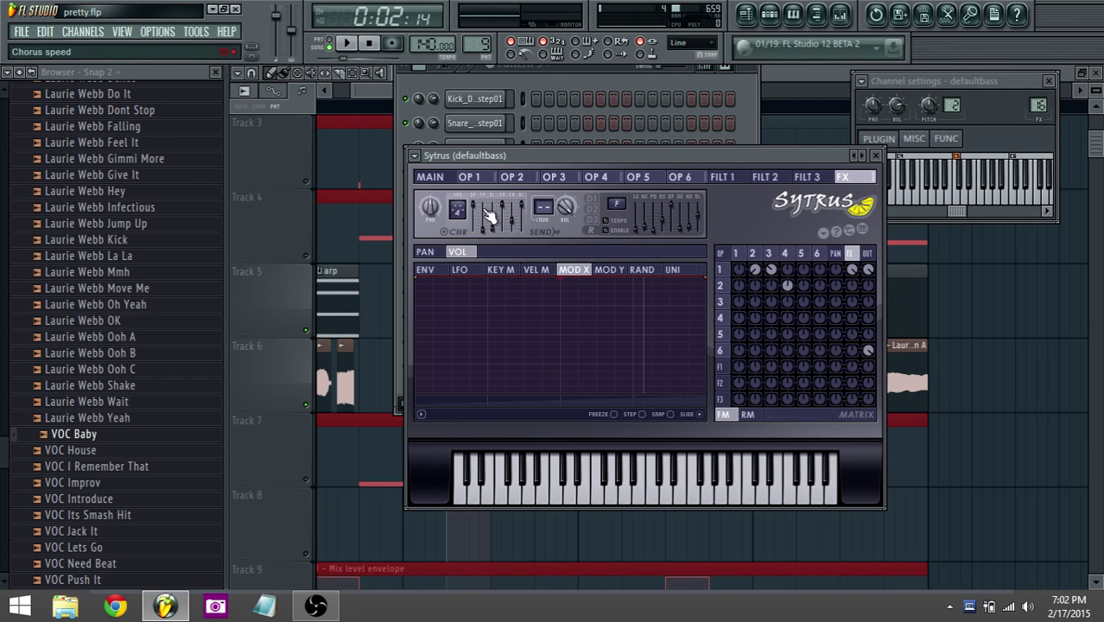
left_click(451, 178)
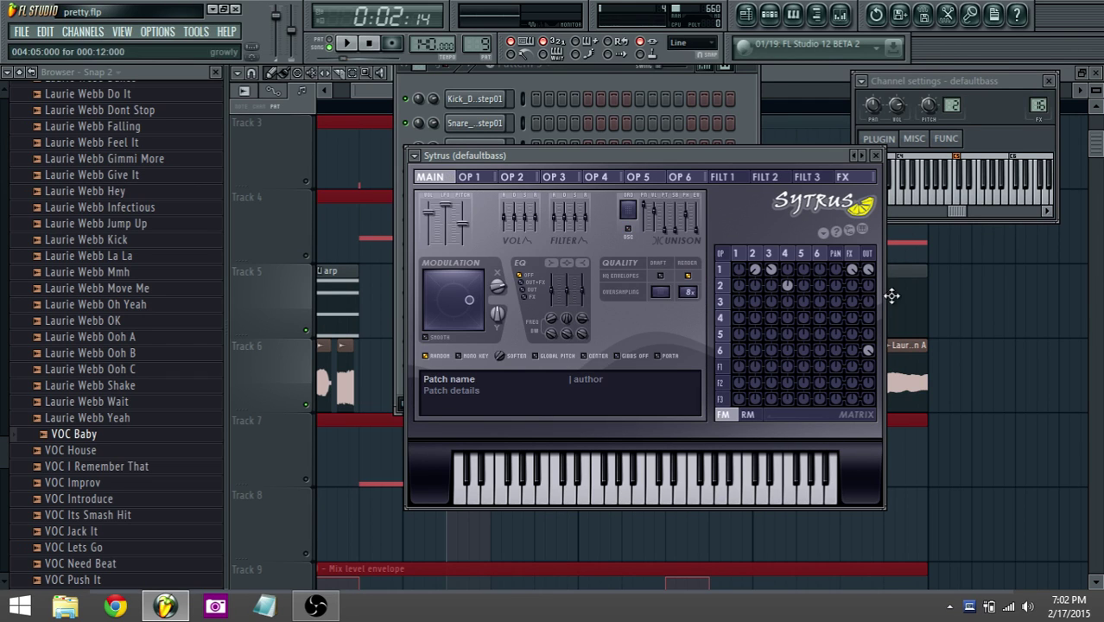
left_click(722, 351)
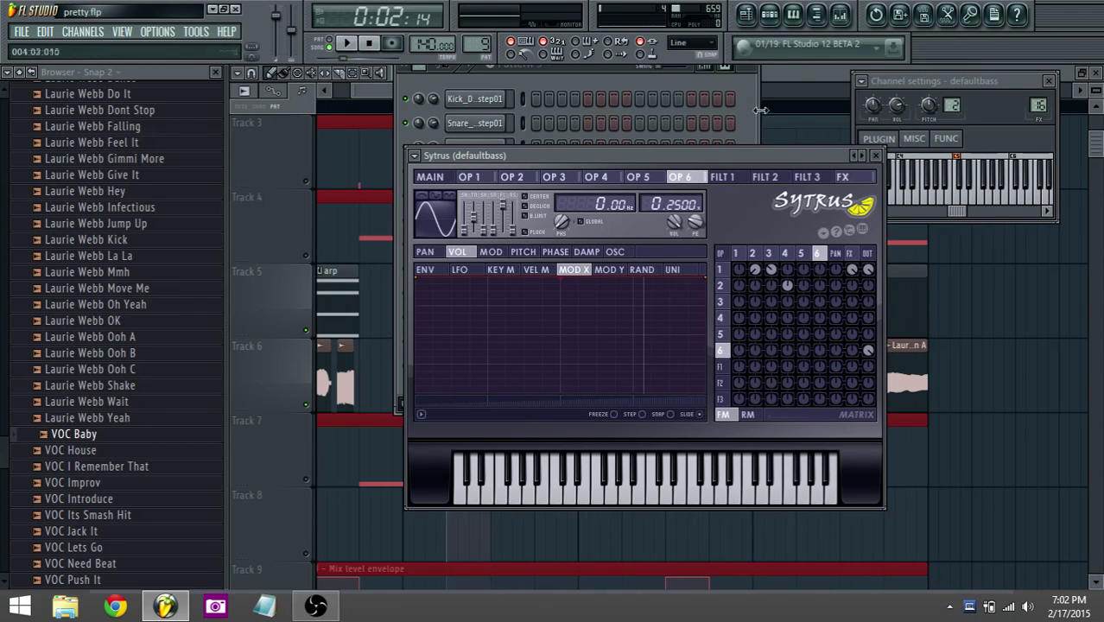
Return to the playlist and clear the time selection around the growly #2 clip
left_click(745, 13)
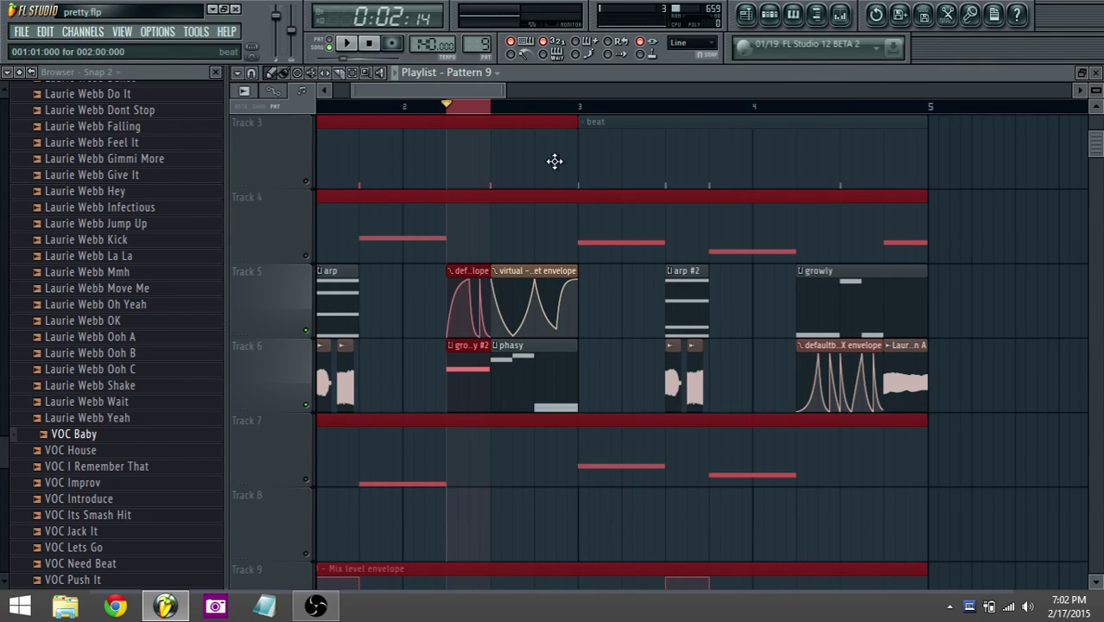
left_click(485, 108)
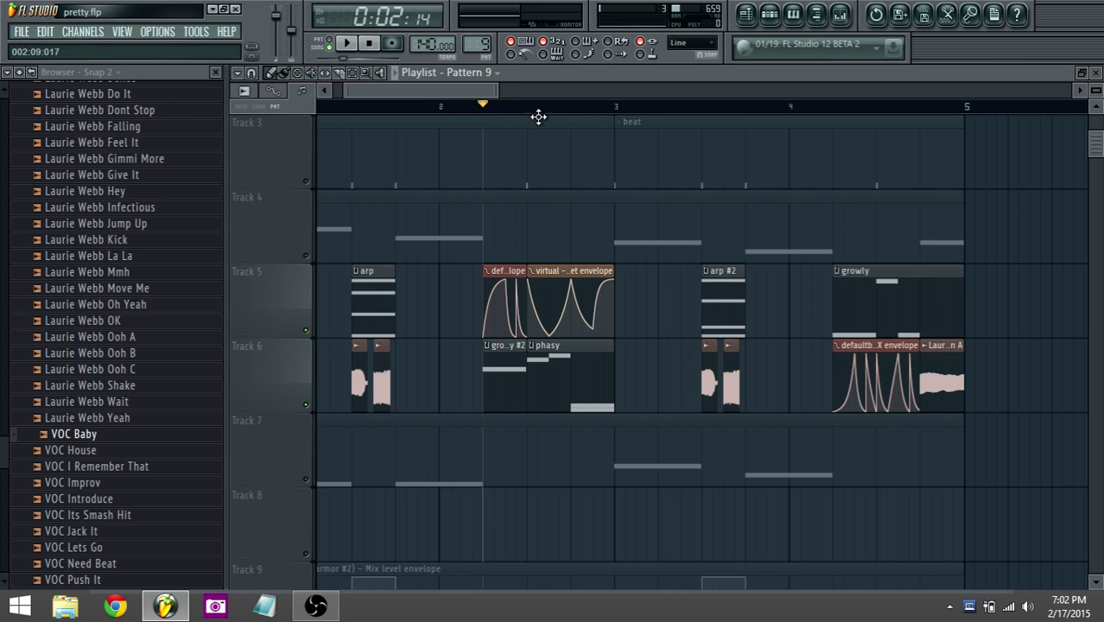
Play briefly from the start of the phasy clip and select the time range spanning that clip up to bar 3
left_click(527, 109)
key("space")
key("space")
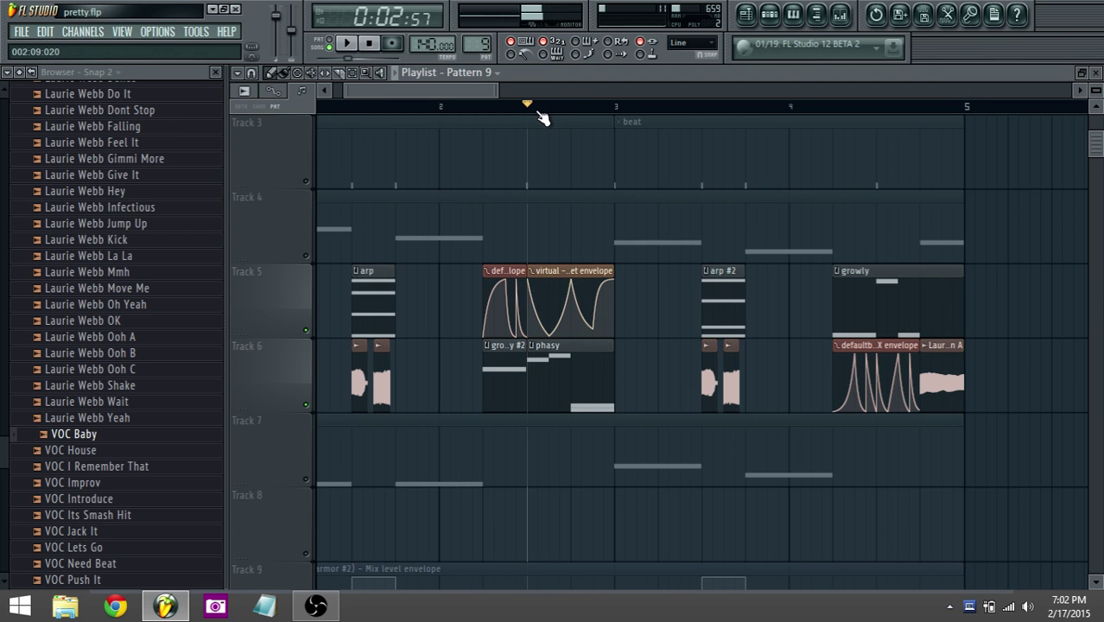
scroll(537, 115, "up", 3)
left_click_drag(533, 112, 669, 124)
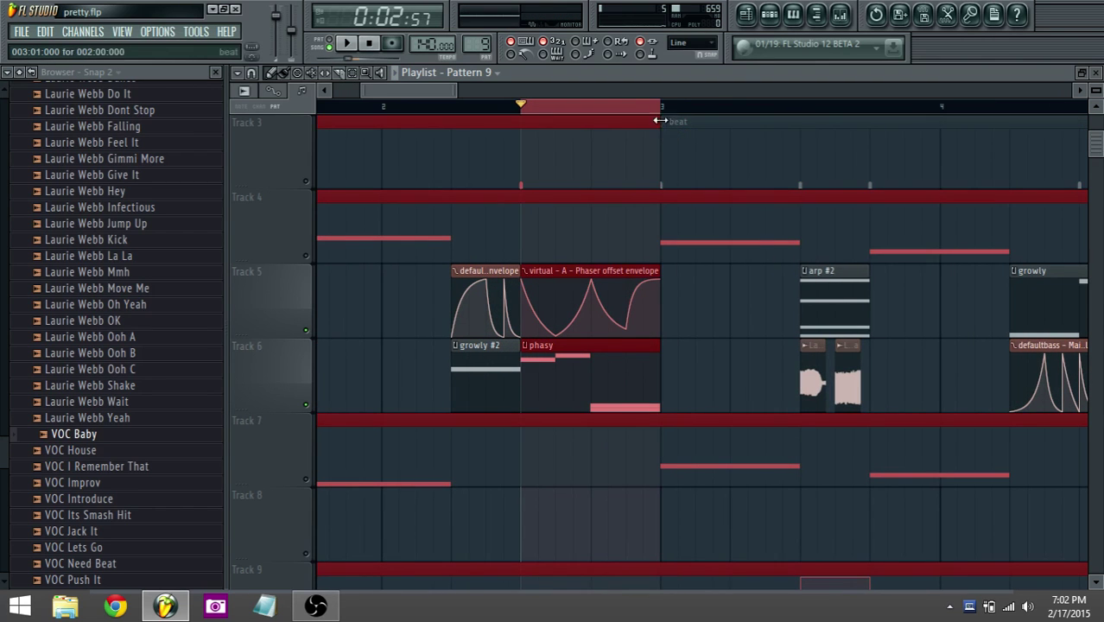
Open the virtual channel's Harmor and examine its envelope, image and effects pages
left_click(769, 14)
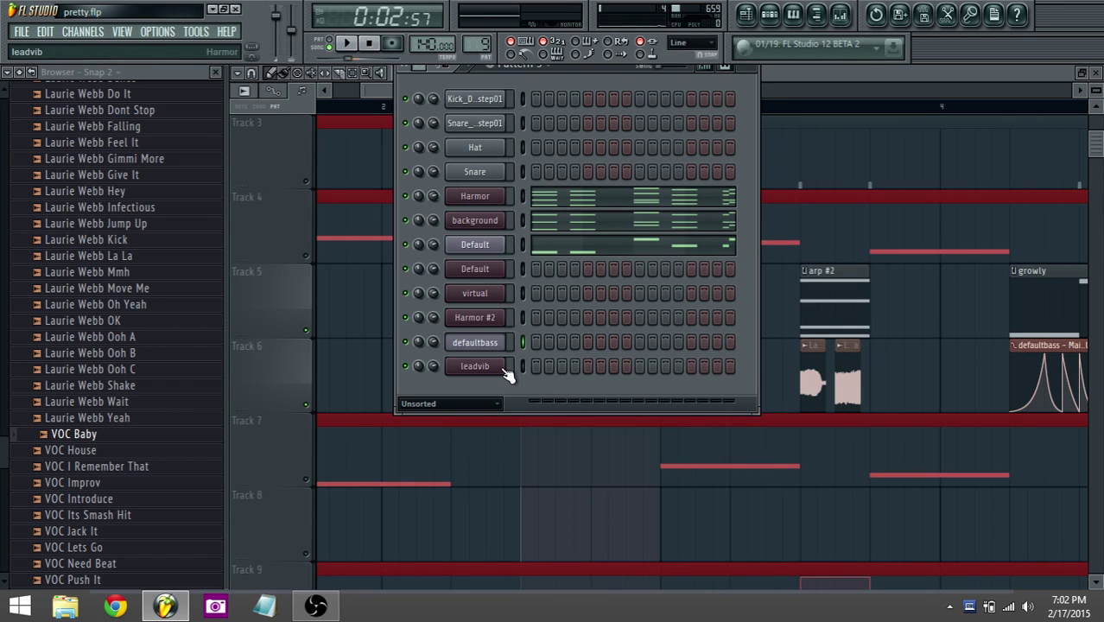
left_click(478, 322)
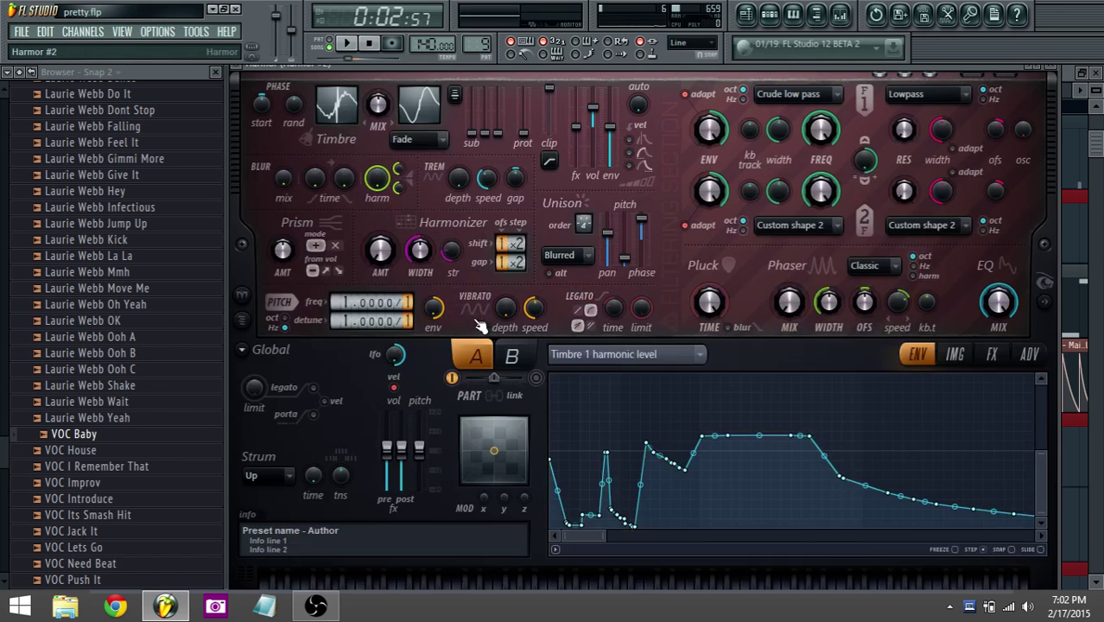
left_click(768, 14)
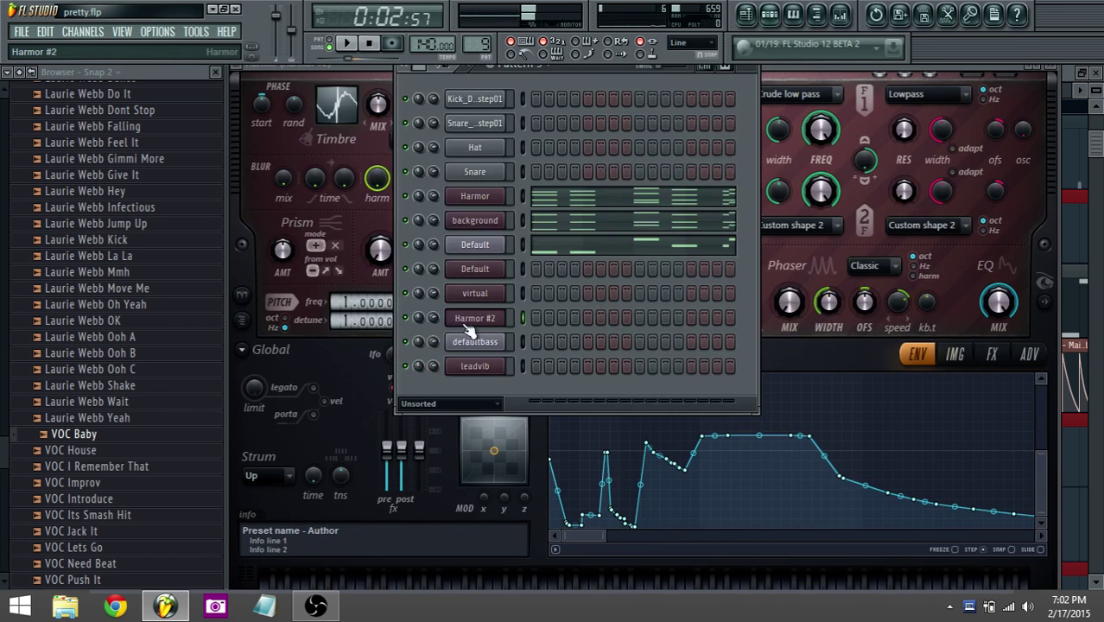
left_click(465, 325)
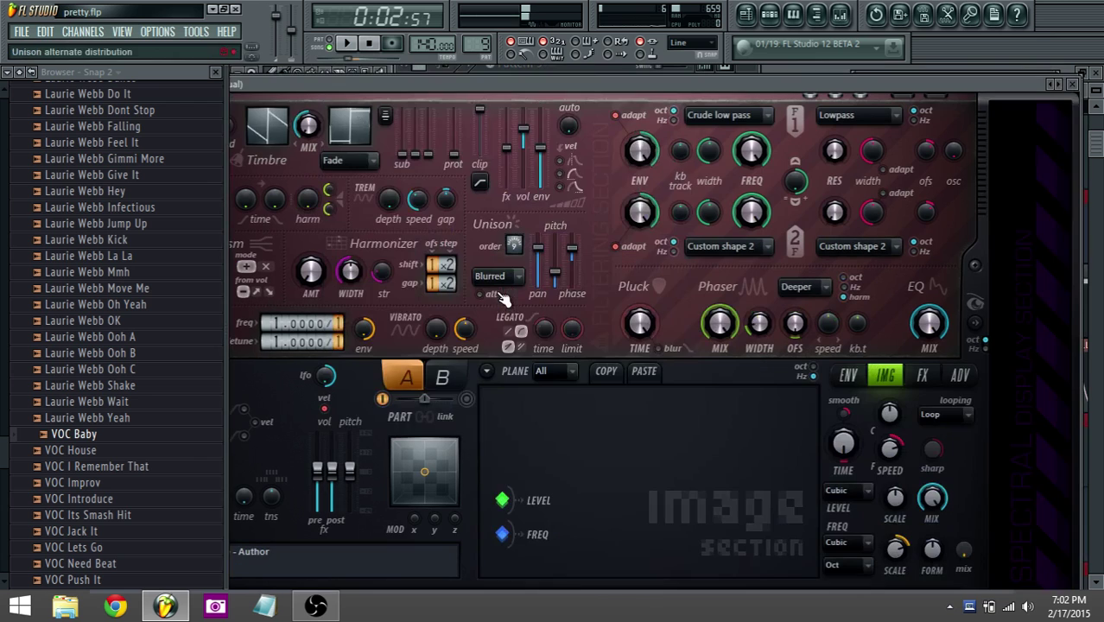
left_click(848, 375)
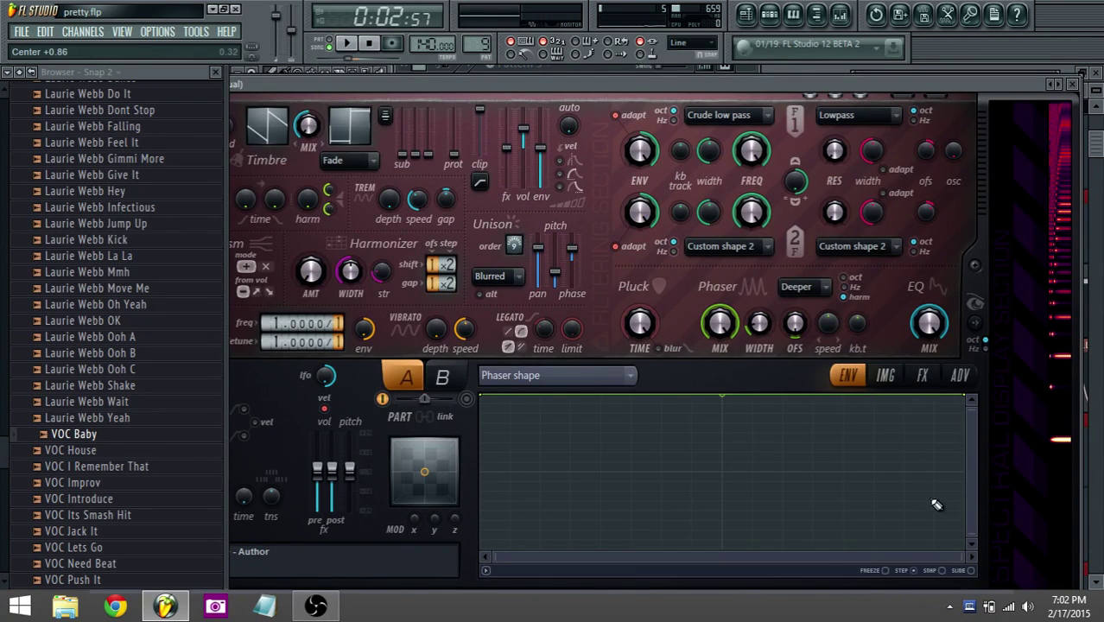
left_click(895, 377)
left_click(922, 377)
left_click(848, 375)
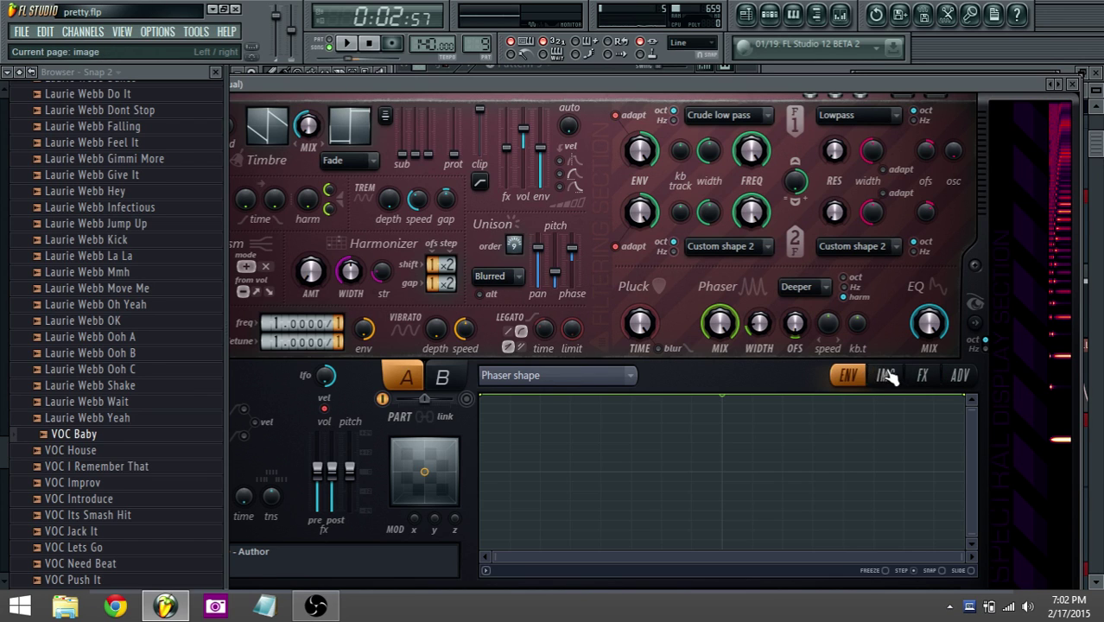
left_click(879, 379)
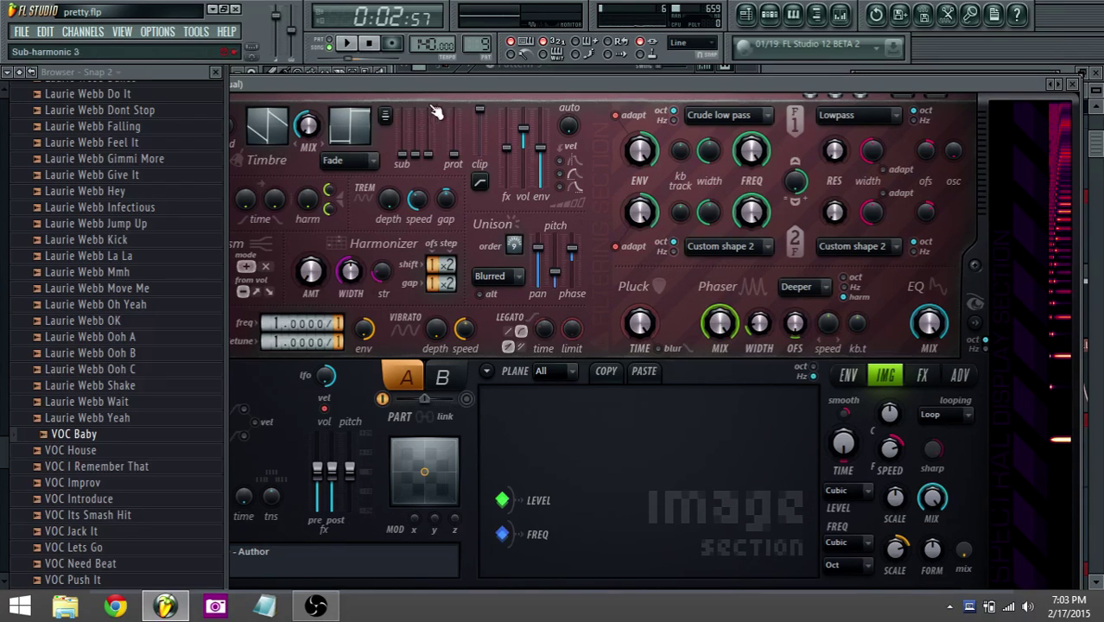
Examine the phaser type options of the virtual Harmor, leaving it on Deeper
left_click_drag(439, 80, 489, 70)
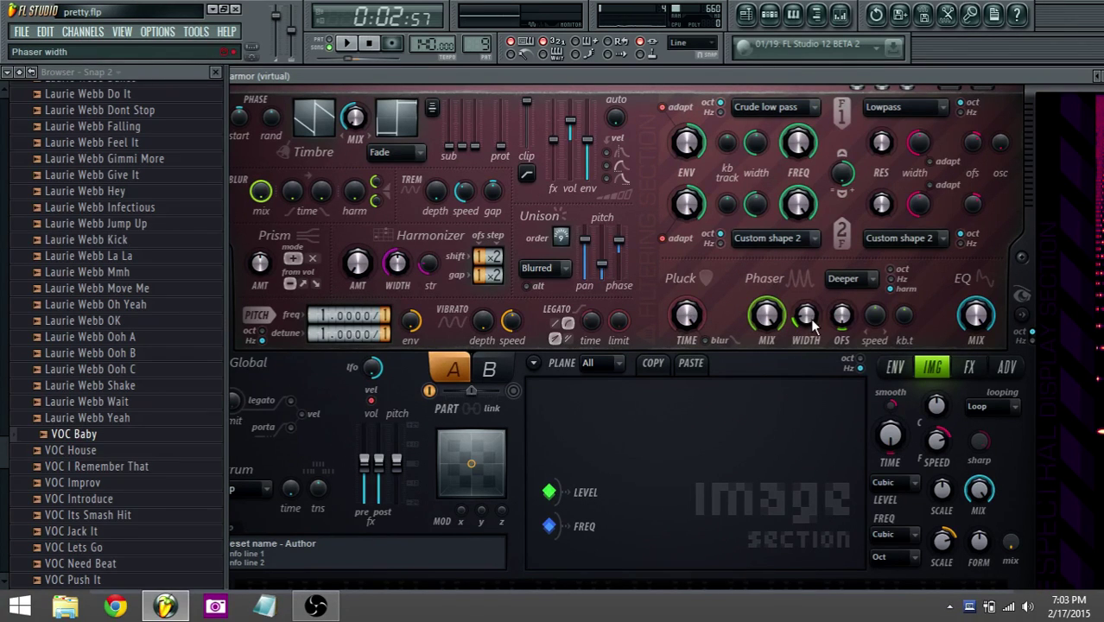
left_click(851, 278)
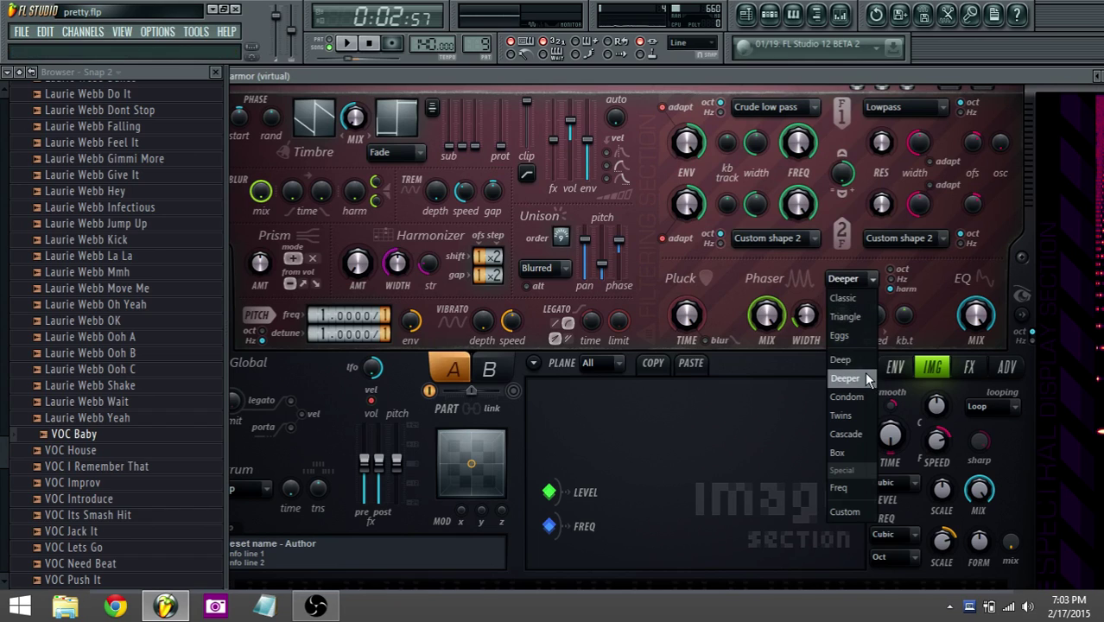
left_click(898, 298)
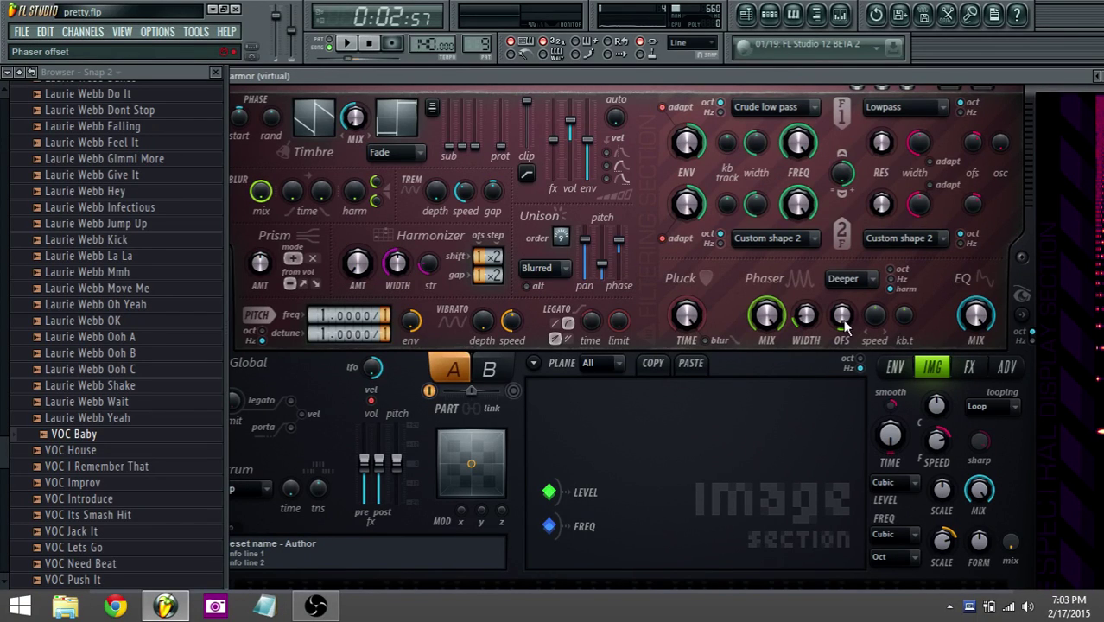
Play the phasy section twice while watching the automated phaser offset in the virtual Harmor
key("space")
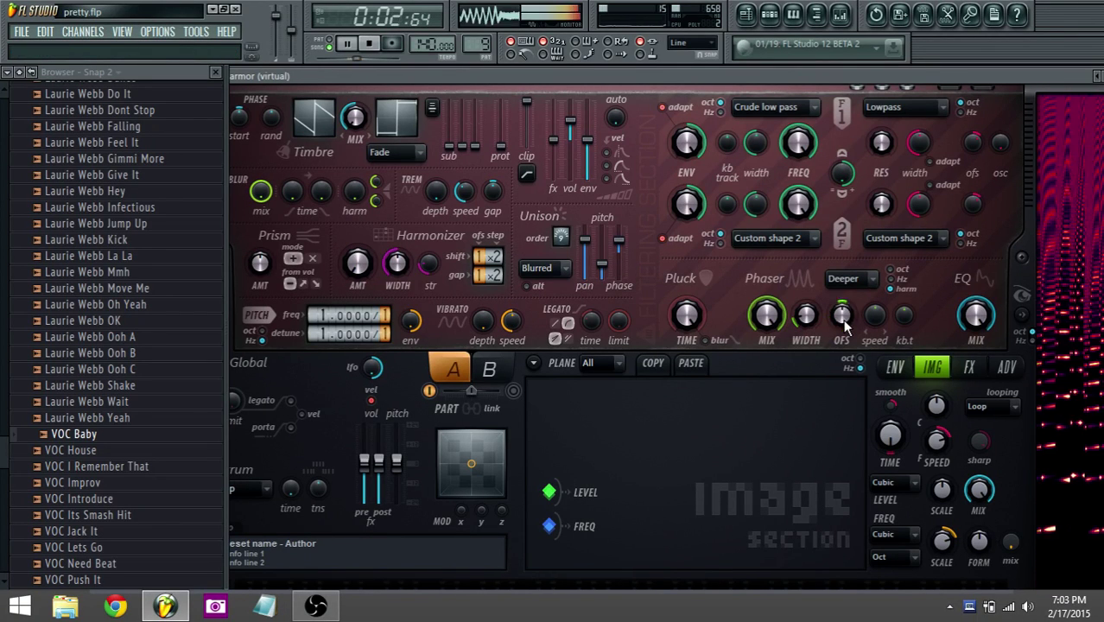
key("space")
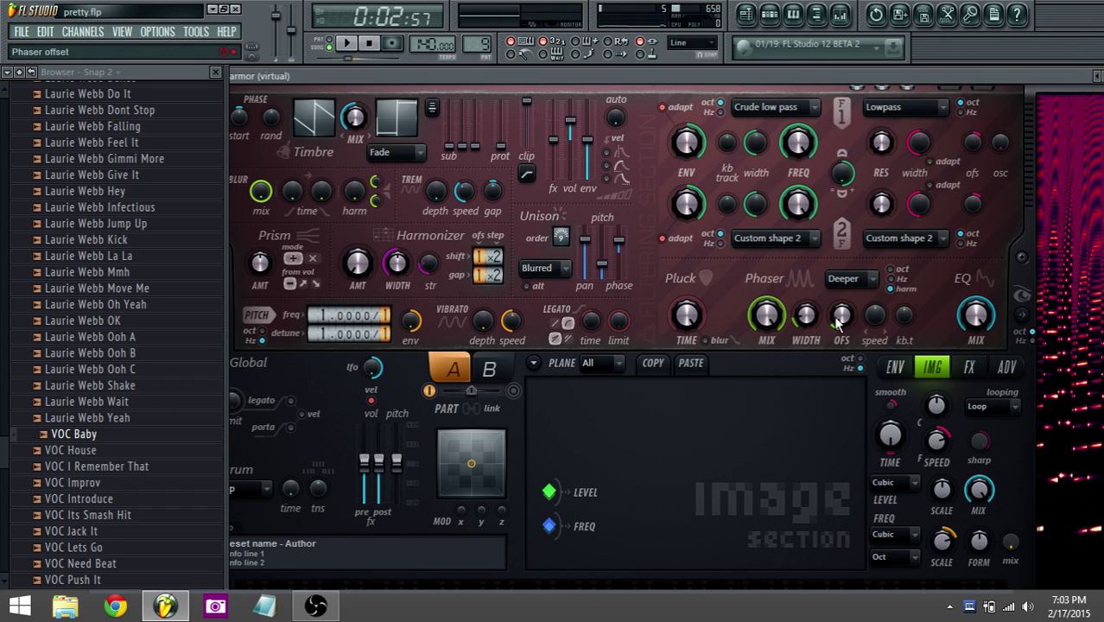
key("space")
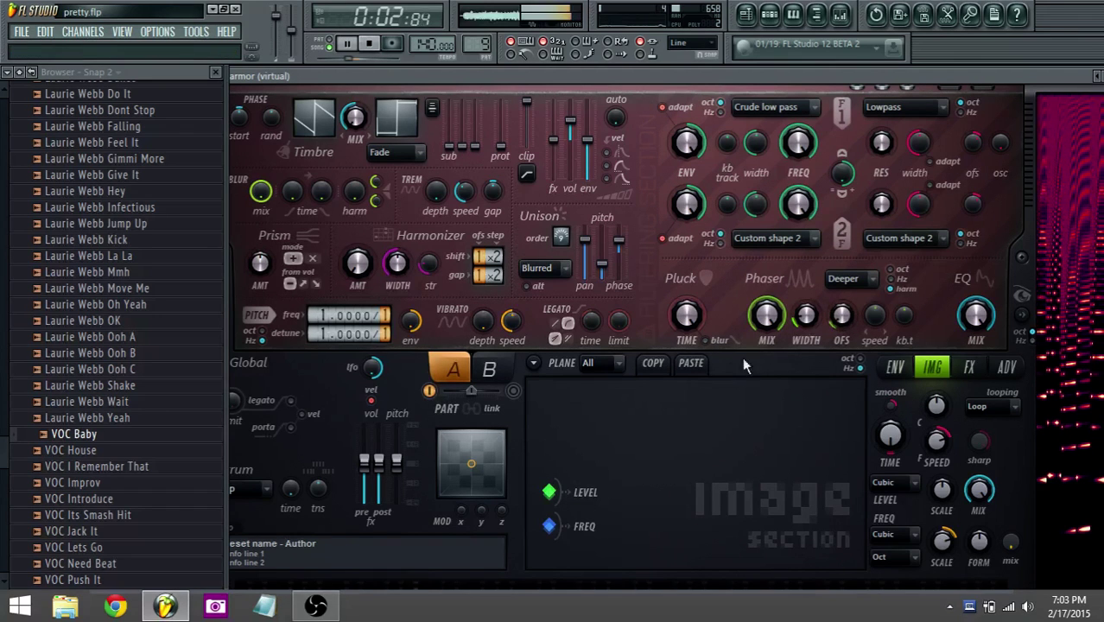
left_click(895, 368)
left_click(932, 368)
key("space")
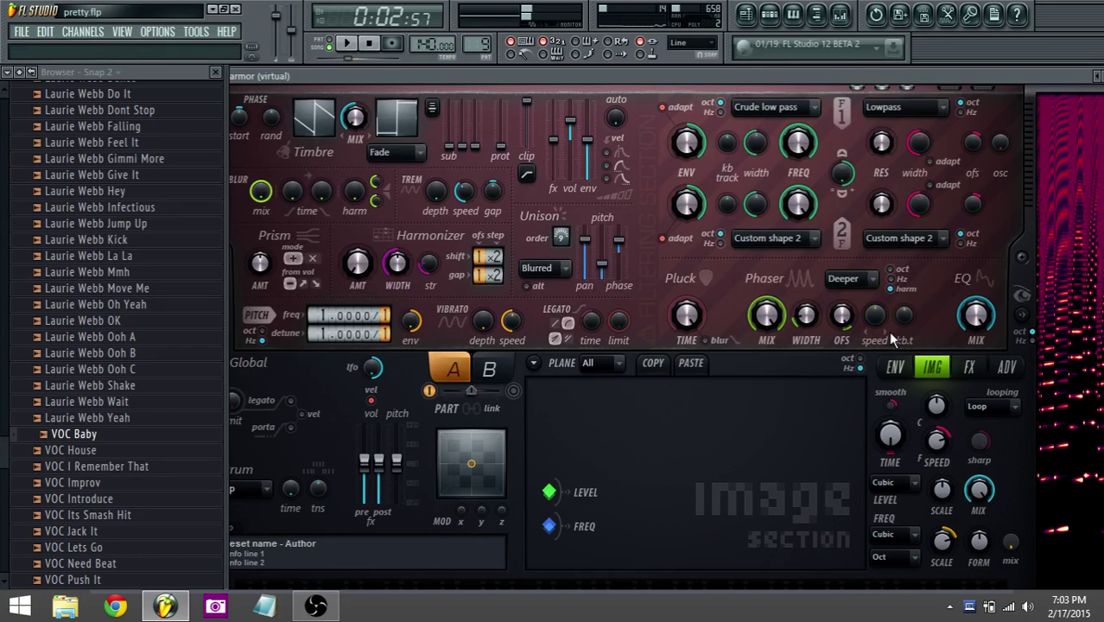
Show the virtual channel's mixer track and open its Fruity Parametric EQ 2
left_click(769, 15)
left_click(746, 14)
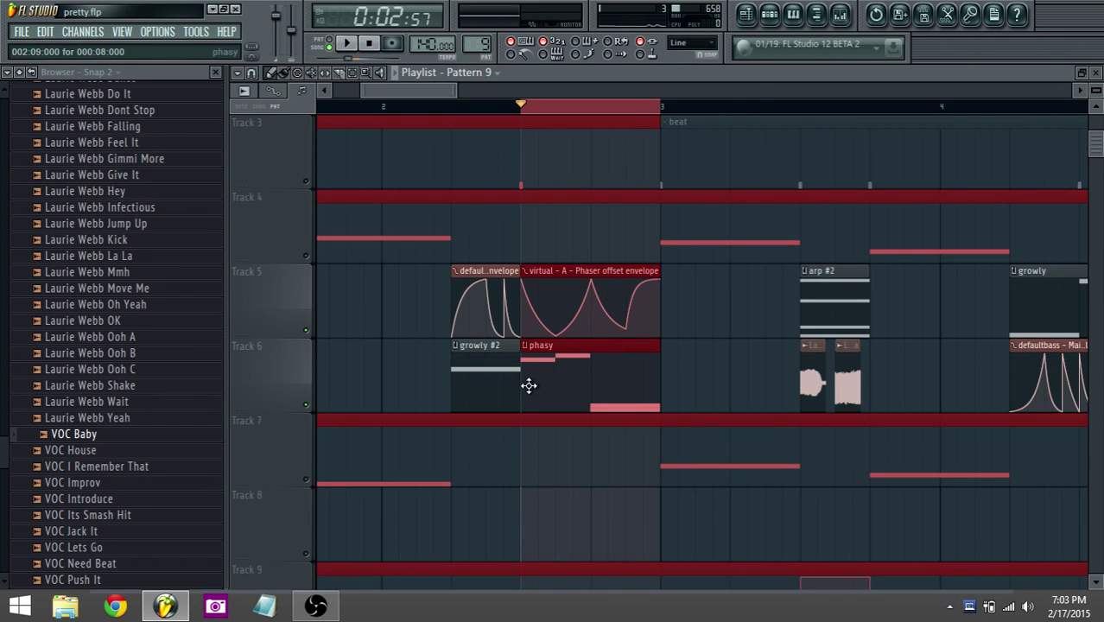
left_click(769, 15)
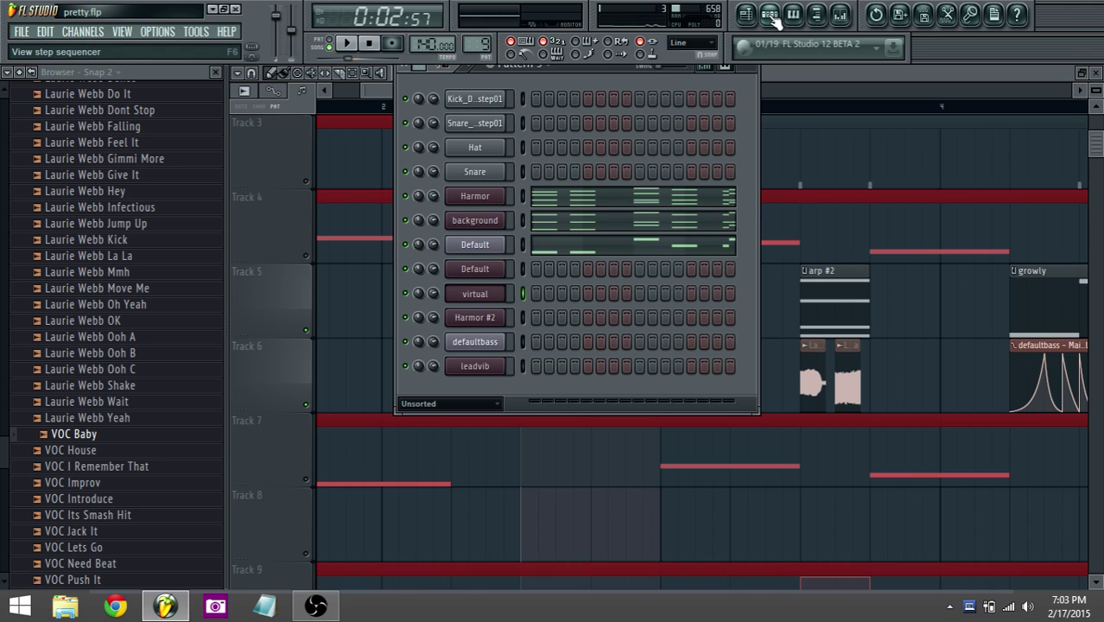
left_click(488, 293)
left_click(840, 14)
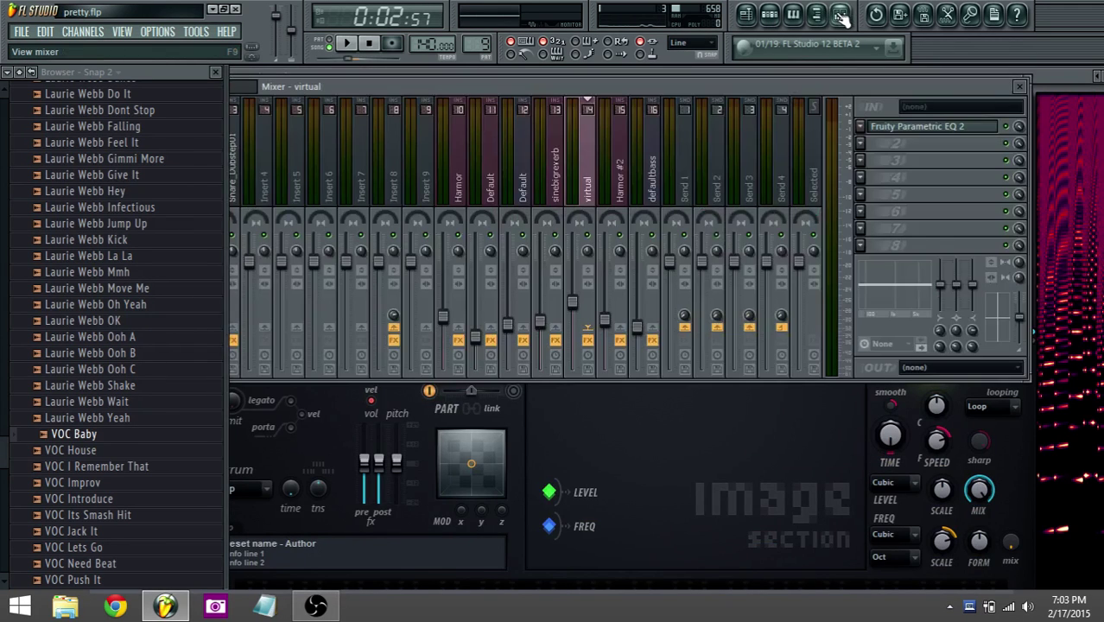
left_click(917, 129)
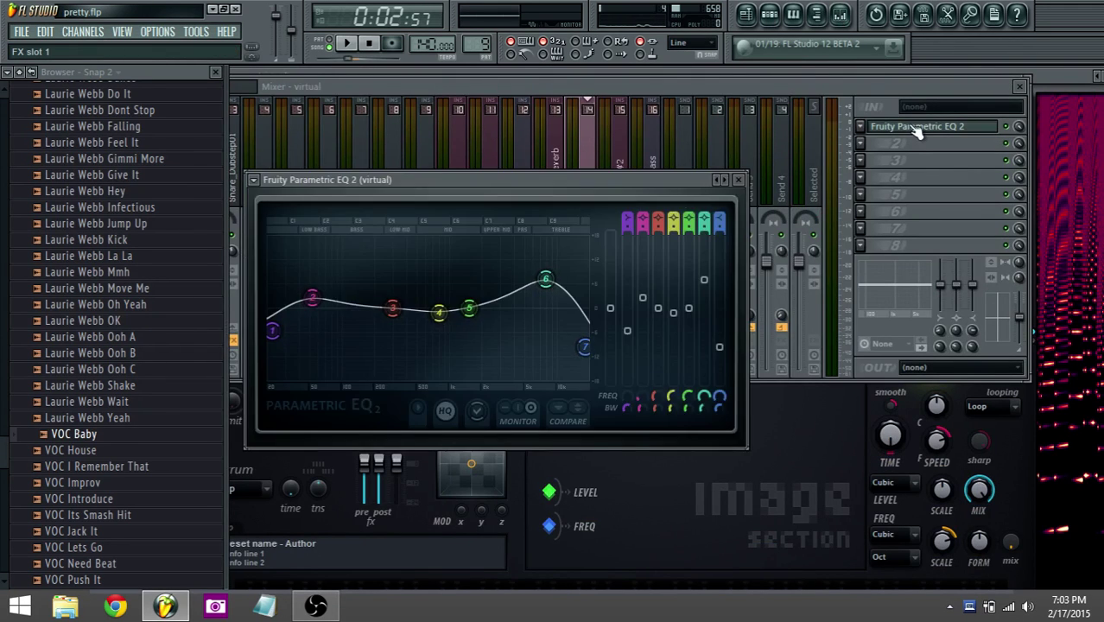
Lower bands 4, 6 and 7 in virtual's Fruity Parametric EQ 2 while the phasy section plays
key("space")
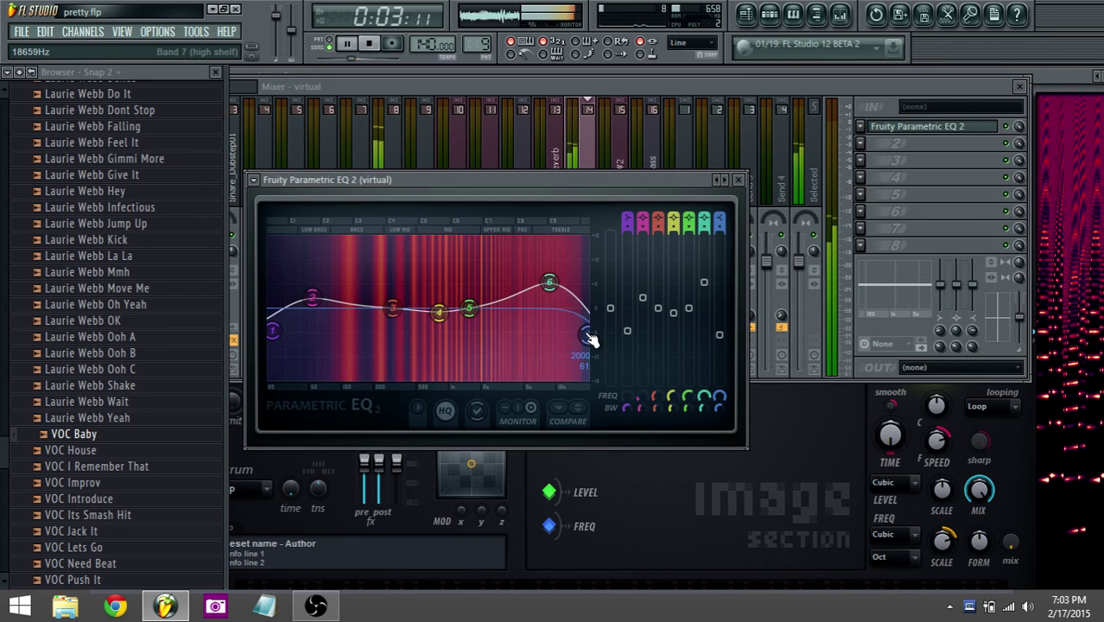
left_click_drag(595, 343, 590, 358)
left_click_drag(549, 283, 547, 289)
left_click_drag(439, 313, 427, 337)
key("space")
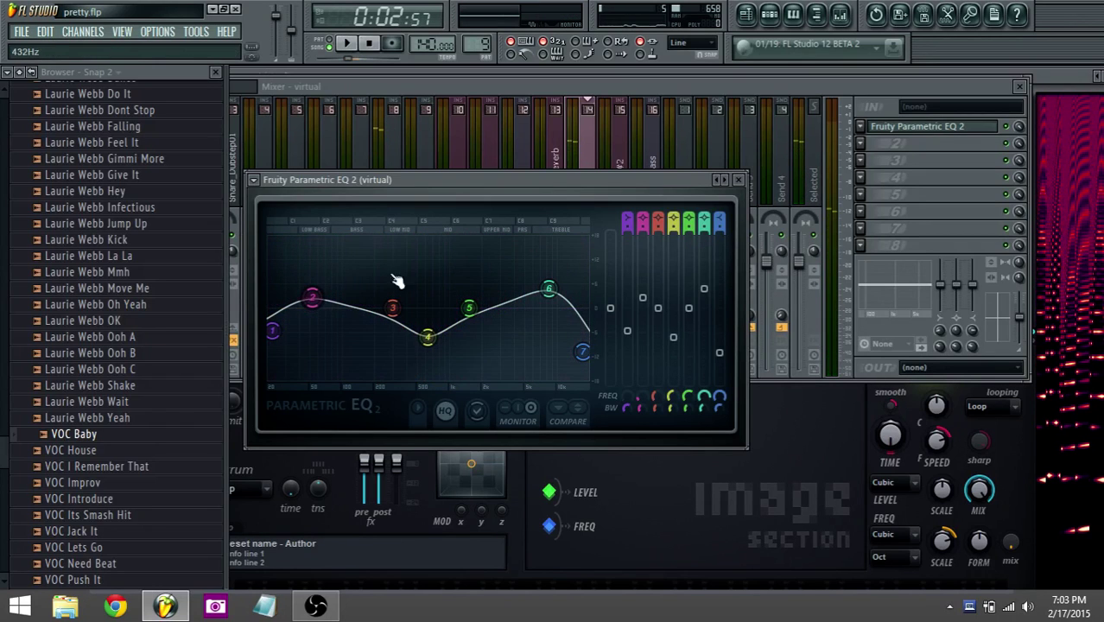
Return to the playlist, solo Track 7 with the lead clip and clear the time selection
left_click(745, 14)
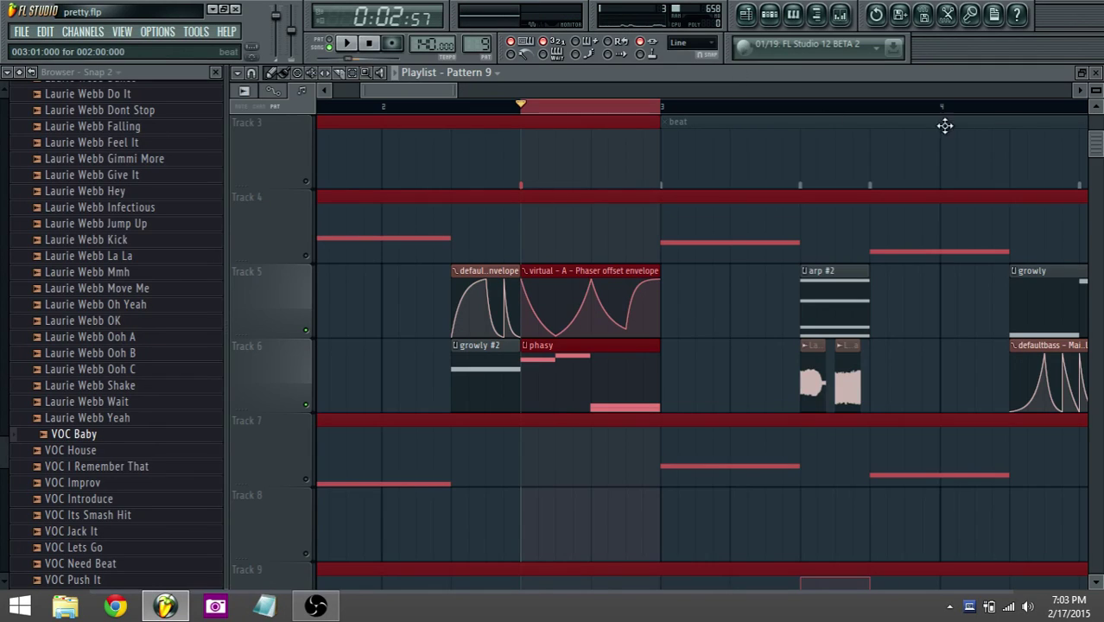
left_click_drag(1098, 93, 1097, 87)
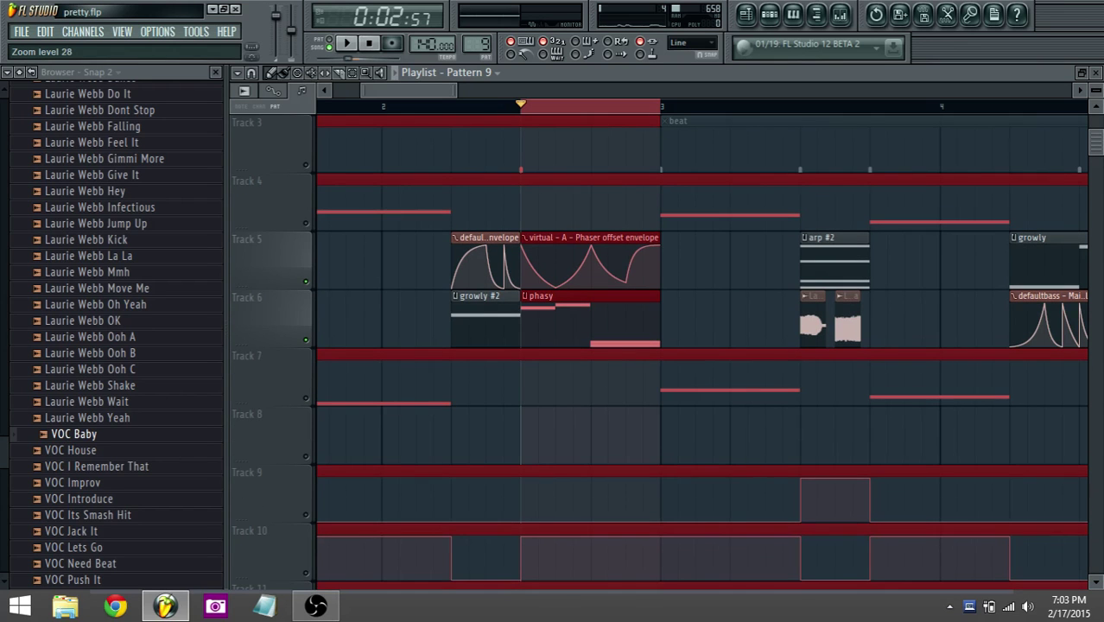
scroll(799, 233, "down", 3)
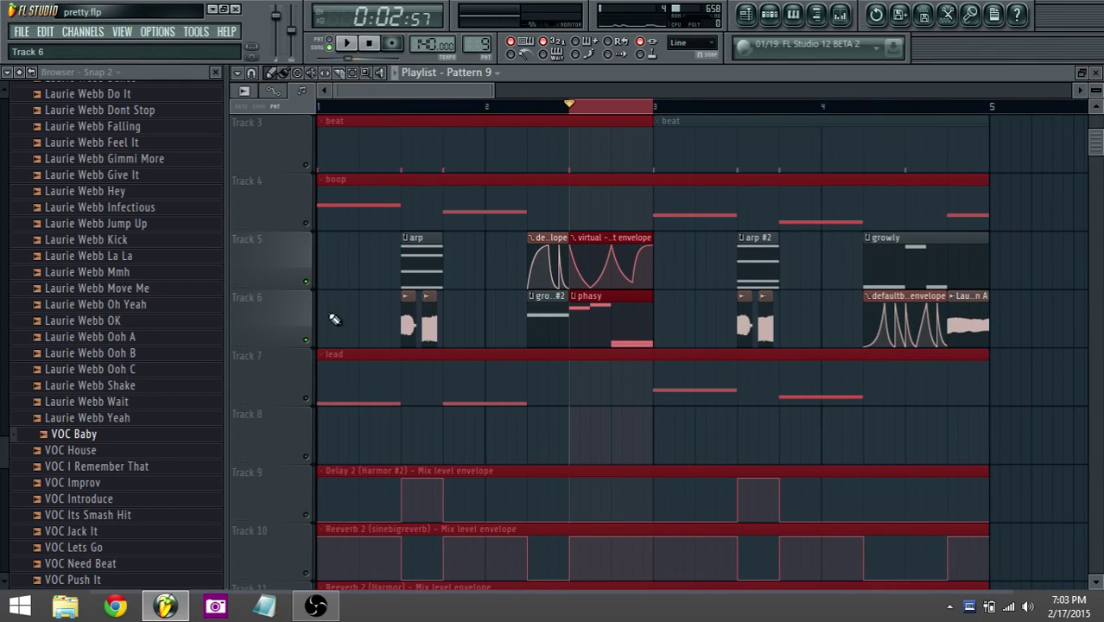
right_click(308, 398)
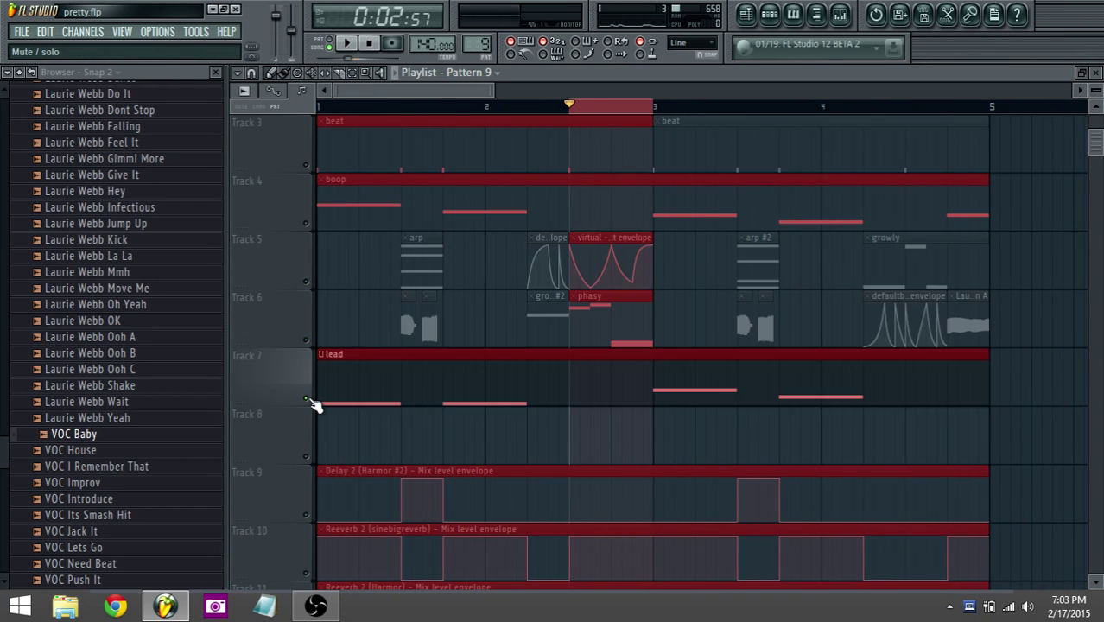
left_click(593, 116)
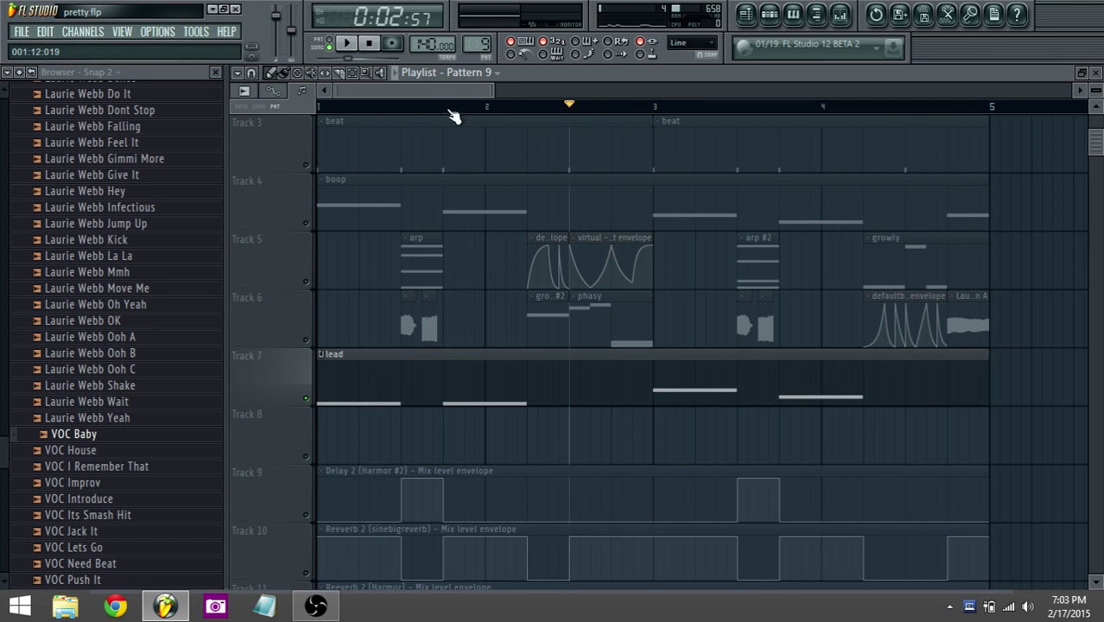
Play the soloed lead clip from the beginning of bar 1
left_click(315, 112)
key("space")
key("space")
Open the mixer and play the lead briefly to locate its mixer track
left_click(793, 14)
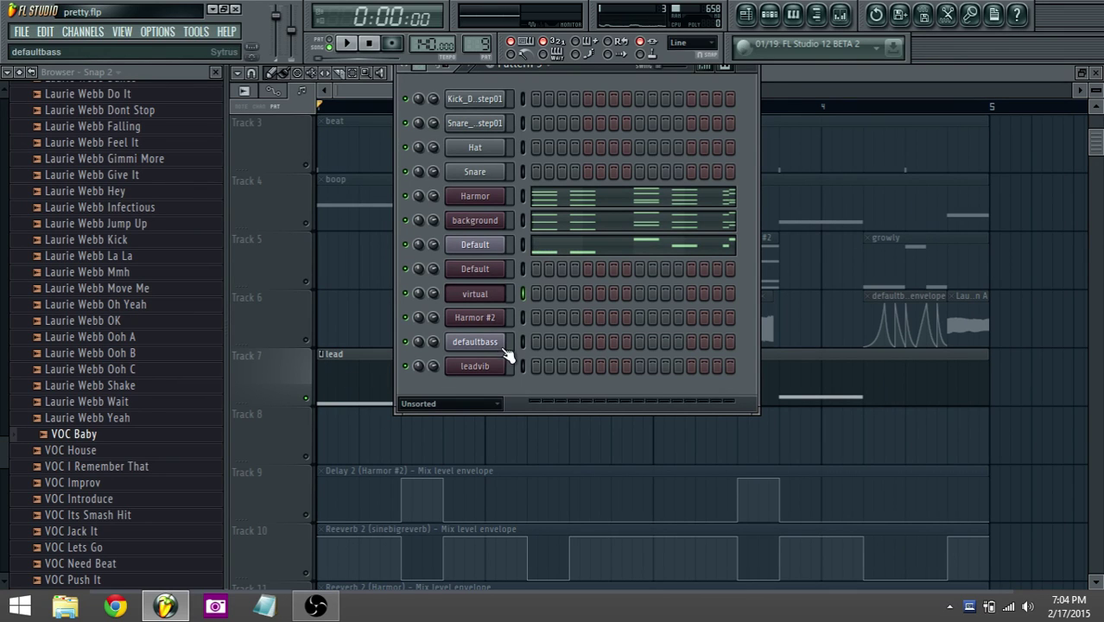
left_click(817, 14)
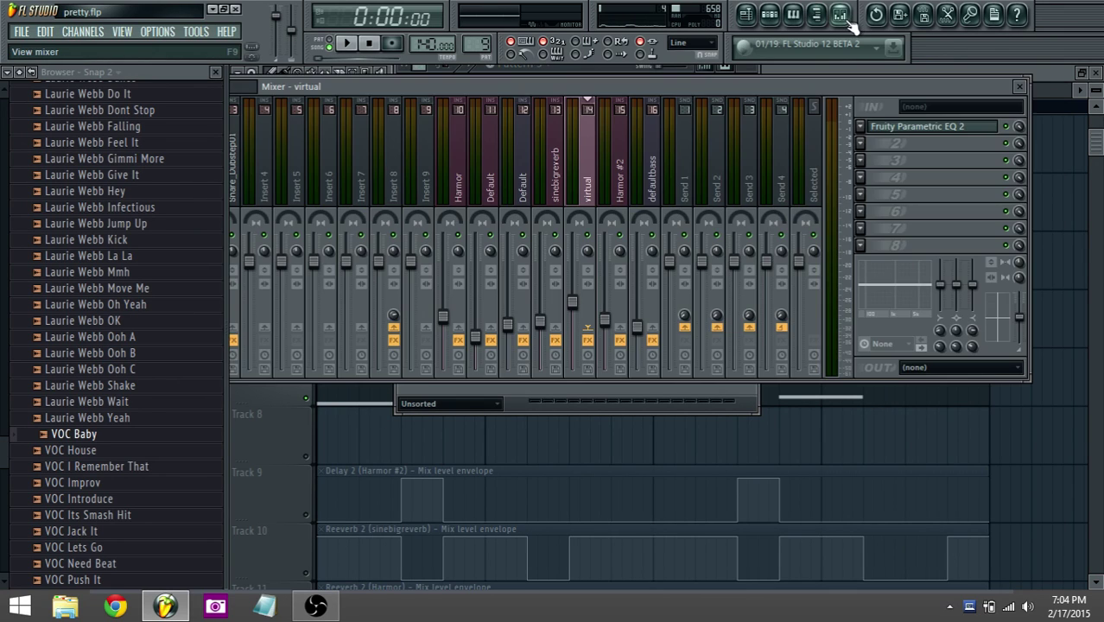
key("space")
key("space")
scroll(574, 210, "down", 6)
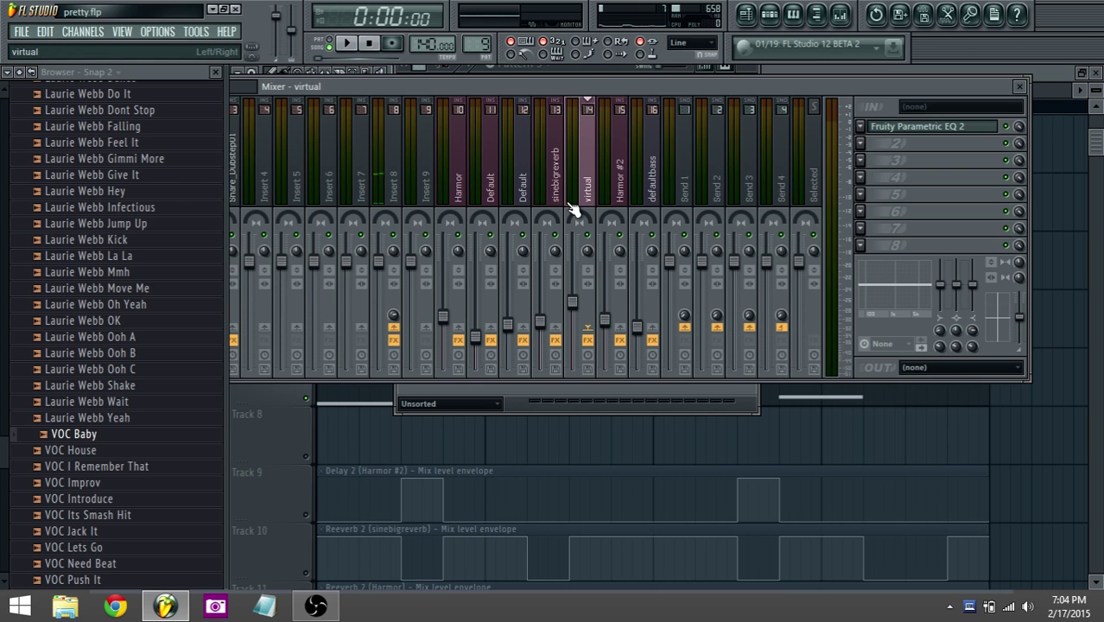
Inspect the leadvib Harmor's settings and show its mixer track
left_click(793, 13)
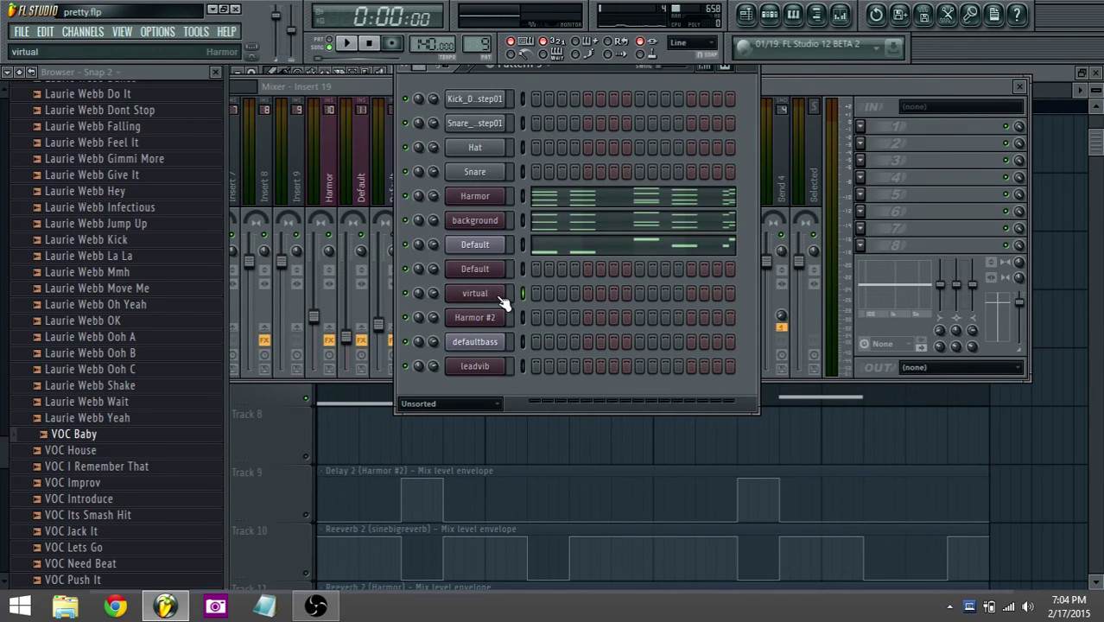
left_click(489, 369)
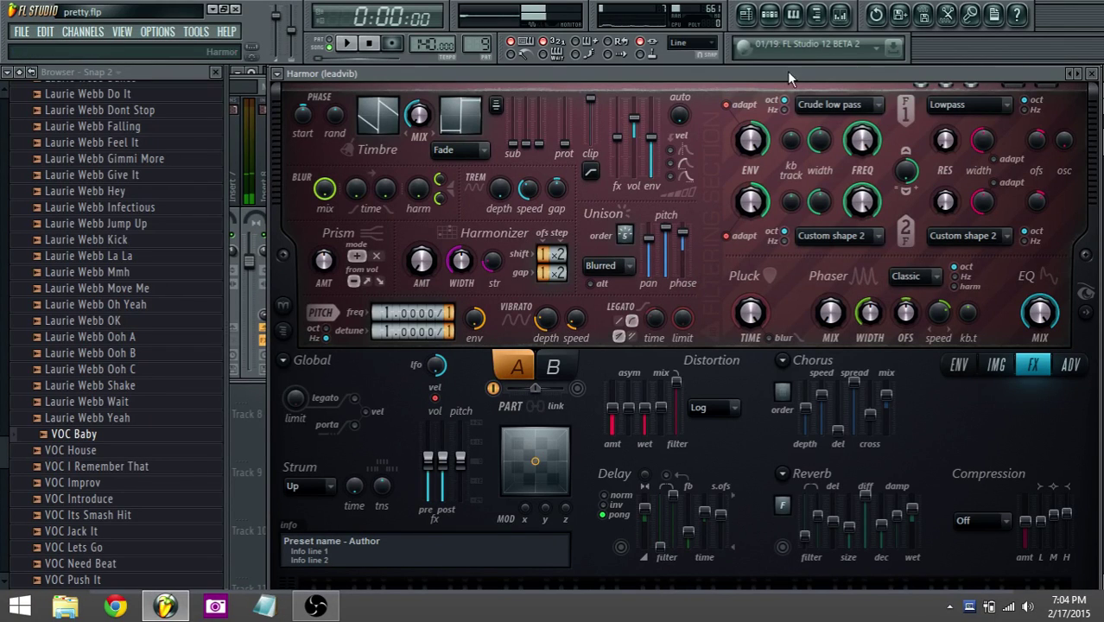
left_click(839, 13)
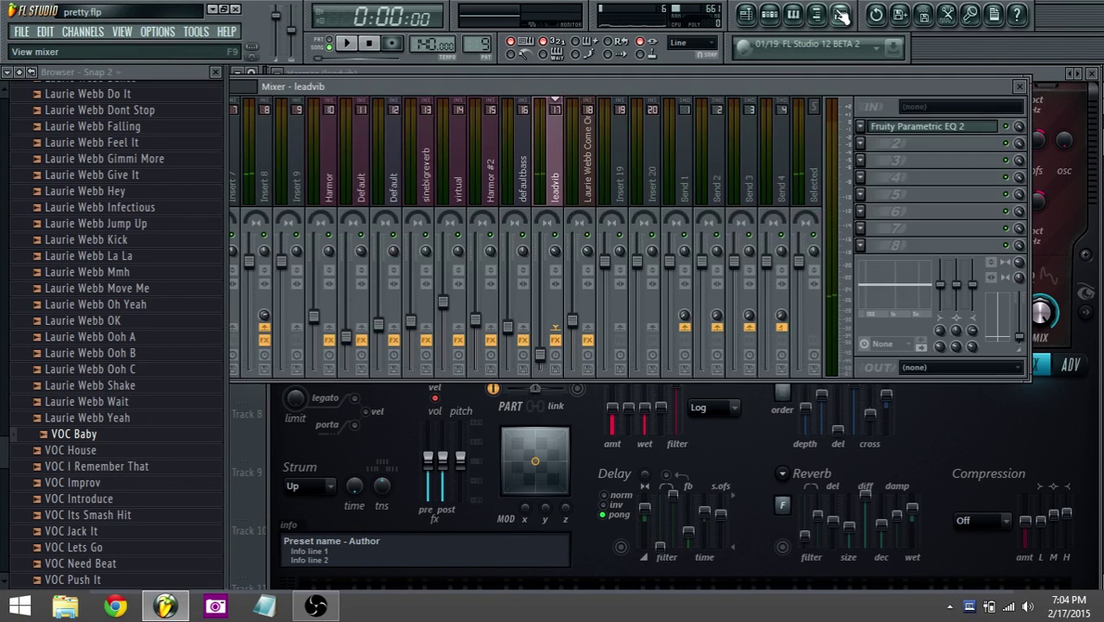
Return to the playlist and review its tracks up to the Modulation X envelope on Track 1
left_click(745, 15)
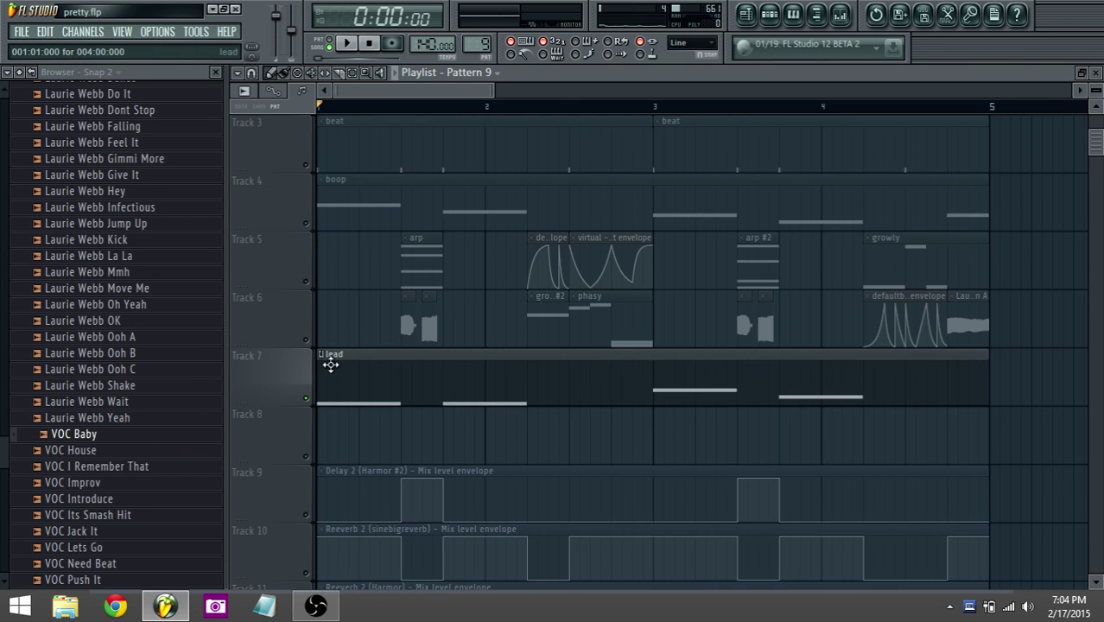
scroll(325, 358, "down", 5)
scroll(320, 346, "up", 7)
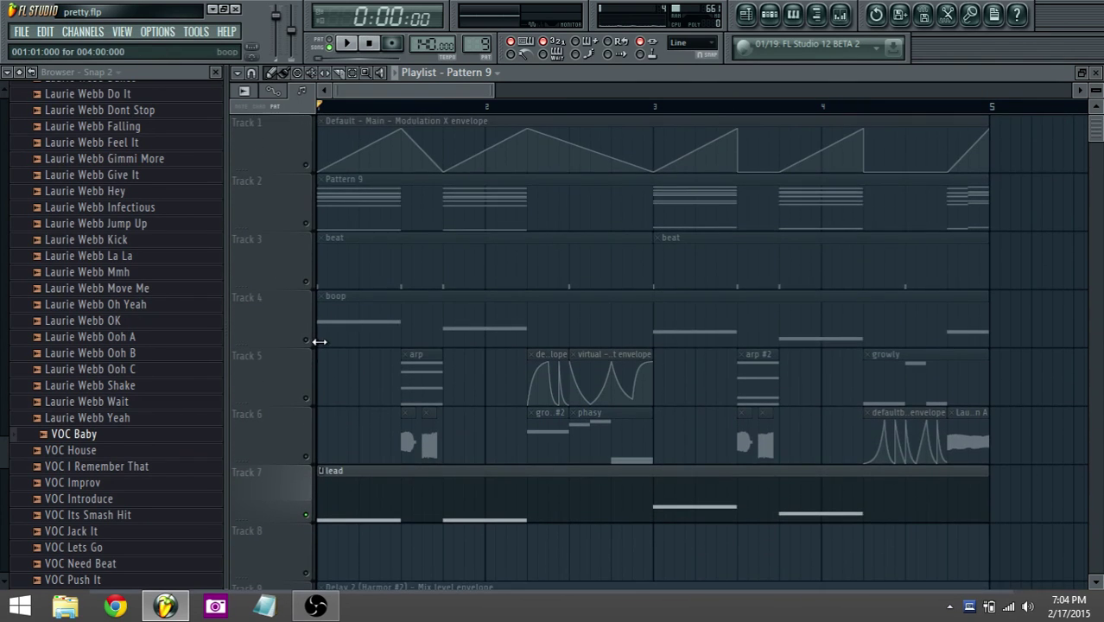
End the solo on the lead track and review the mix level envelopes on the tracks below it
left_click(304, 499)
scroll(328, 493, "down", 3)
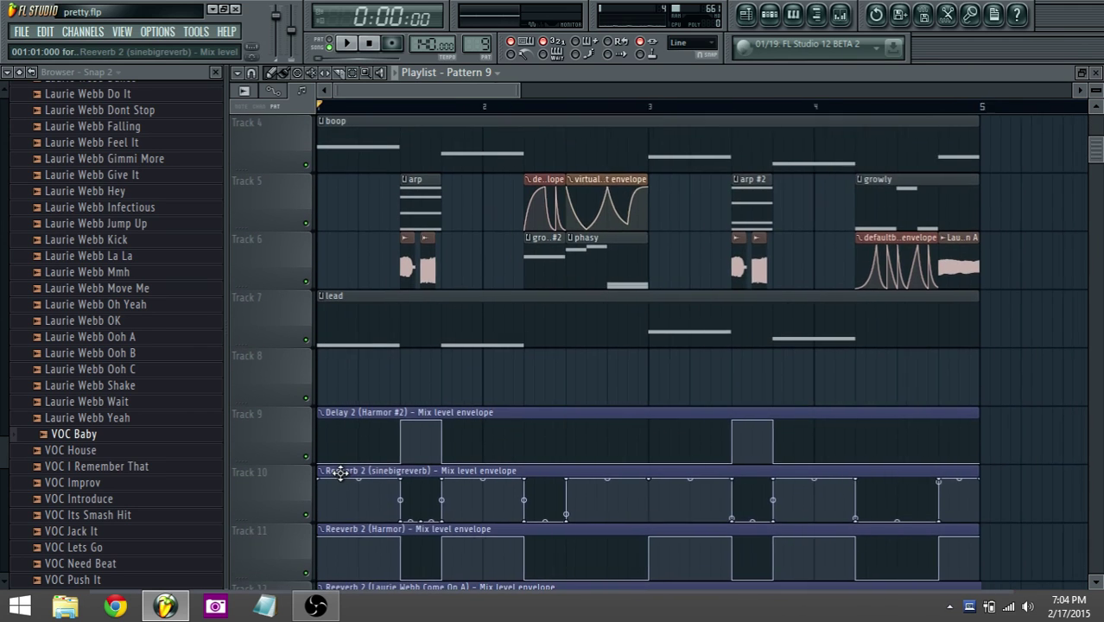
scroll(339, 468, "down", 3)
scroll(340, 468, "up", 2)
Play the full arrangement from bar 1 with all tracks active, stop it, and look over the playlist tracks
key("space")
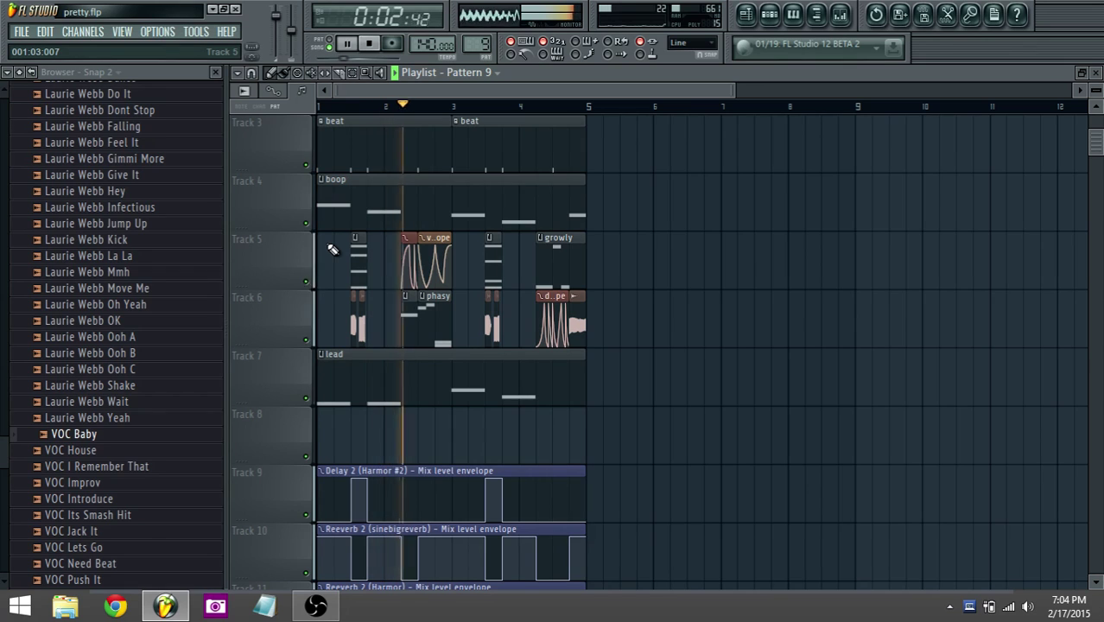
scroll(339, 250, "down", 1)
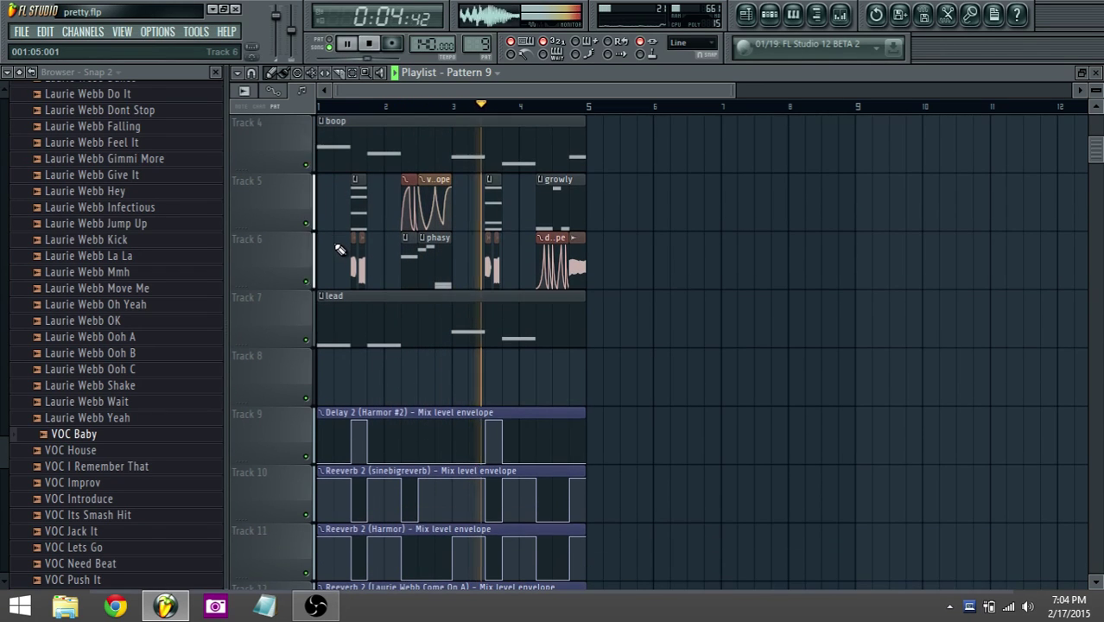
left_click(369, 43)
scroll(451, 375, "down", 5)
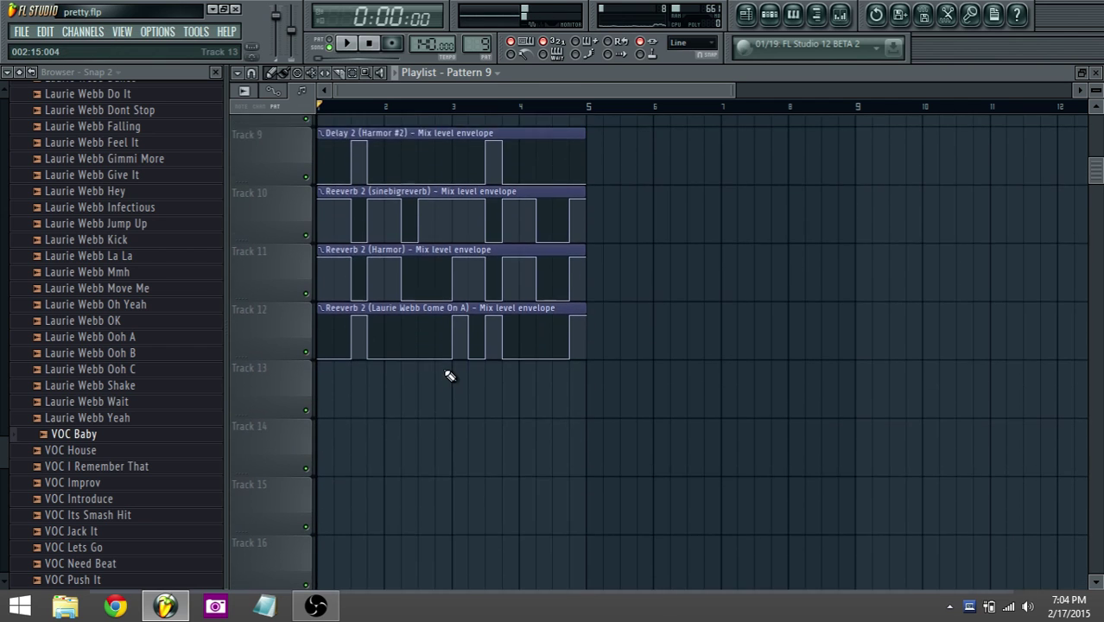
scroll(449, 375, "up", 6)
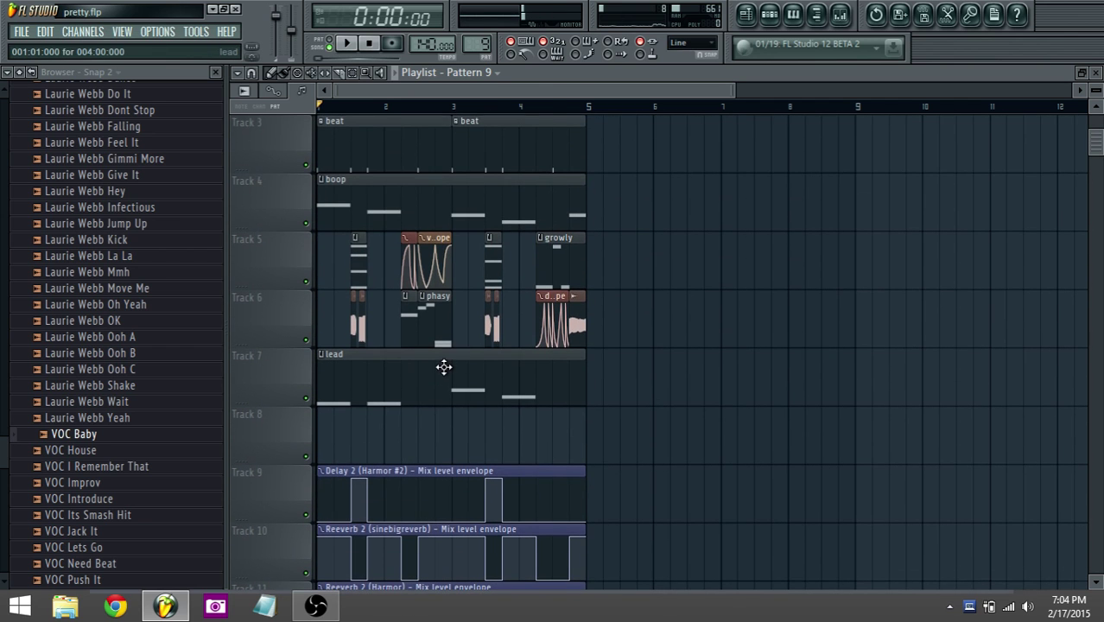
left_click(325, 608)
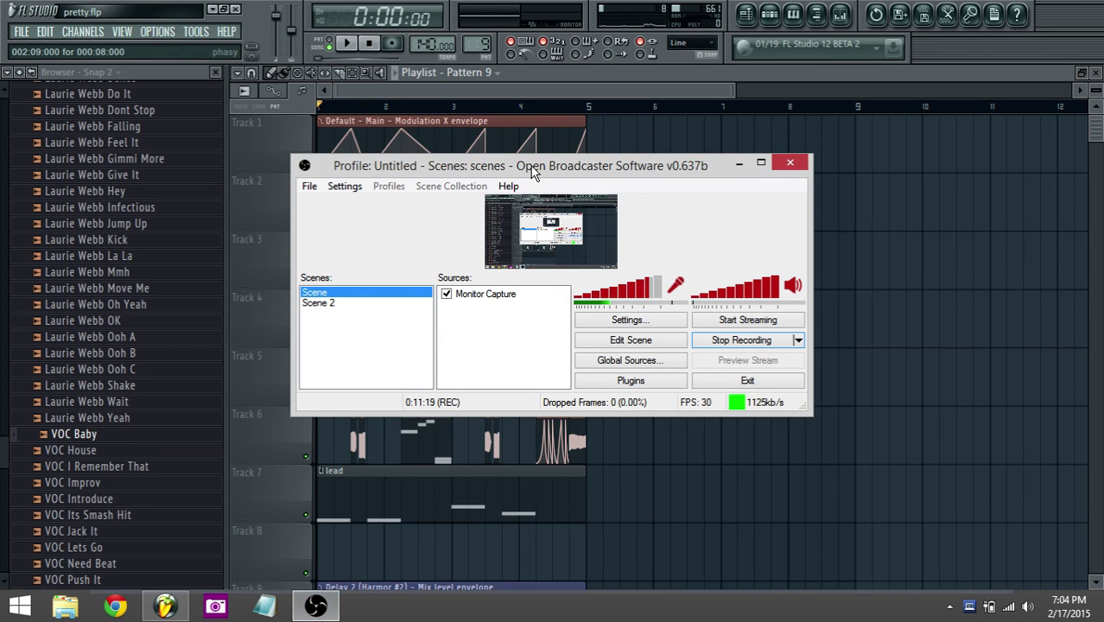
left_click_drag(533, 173, 826, 170)
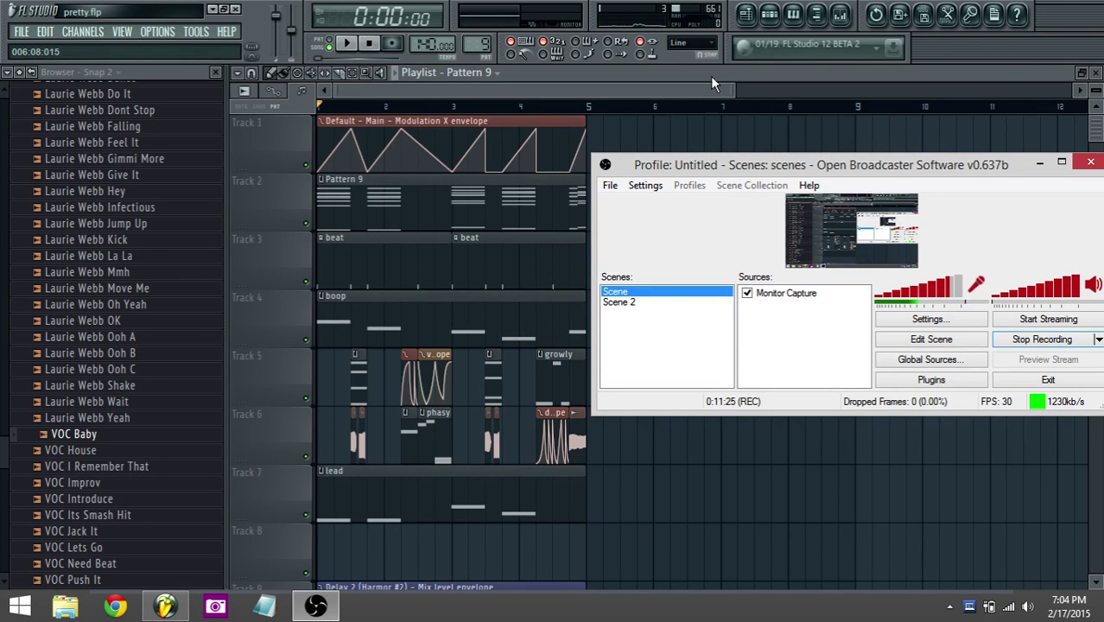
left_click_drag(733, 91, 750, 92)
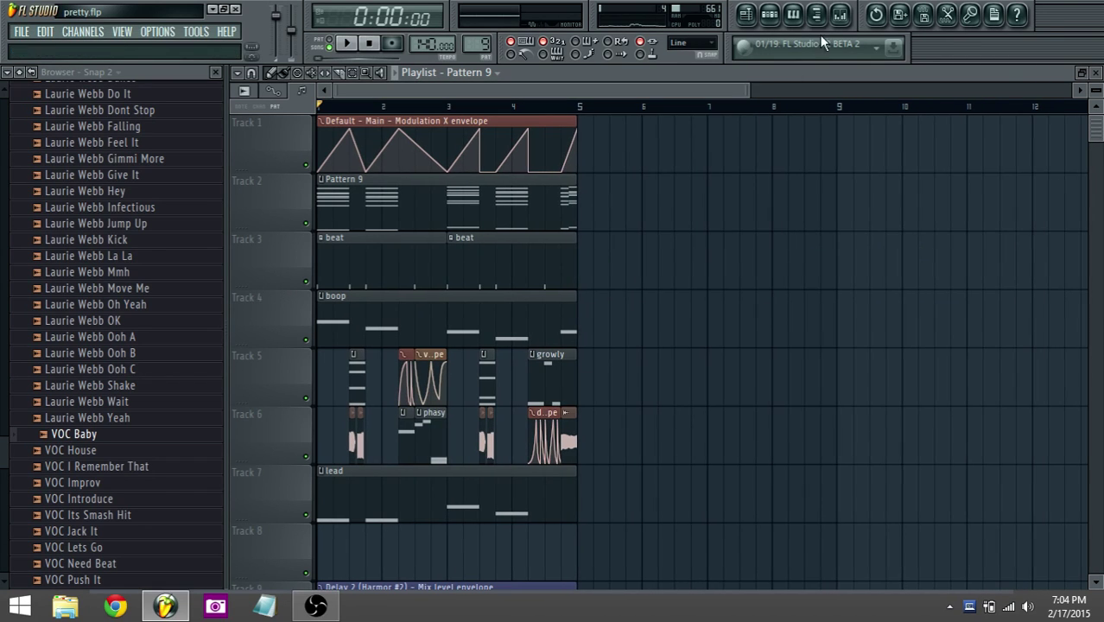
left_click(316, 606)
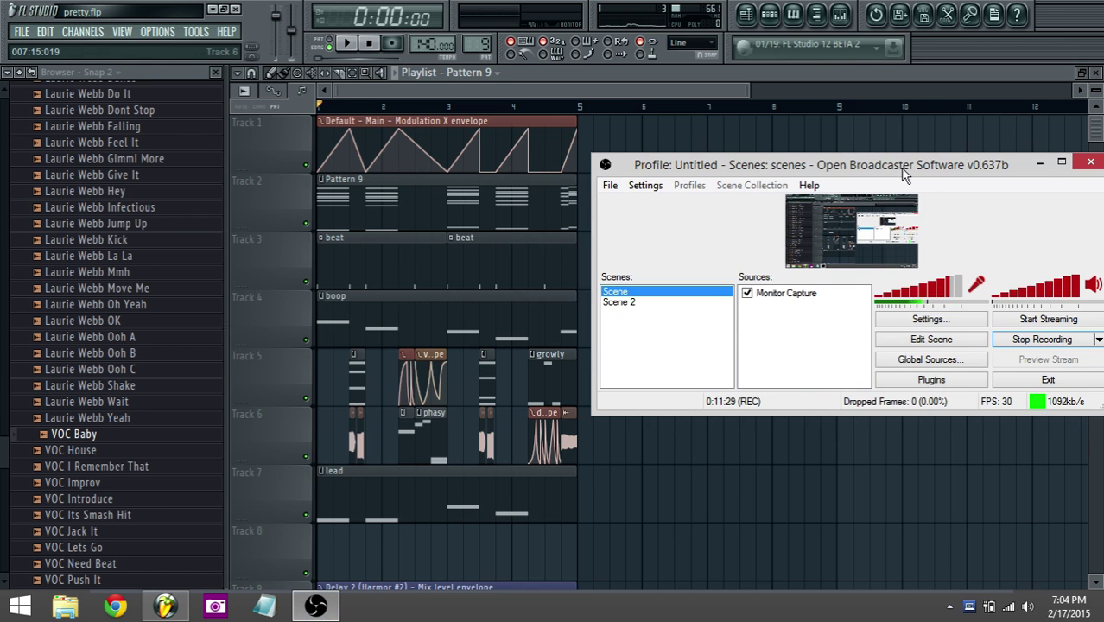
left_click_drag(903, 173, 863, 119)
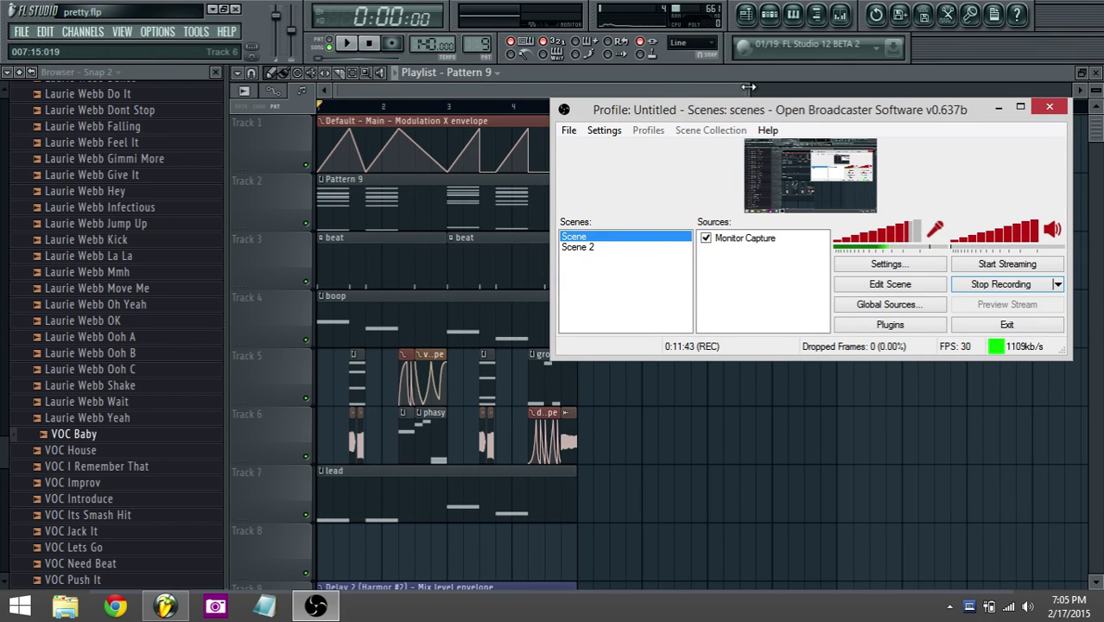
left_click_drag(635, 116, 670, 130)
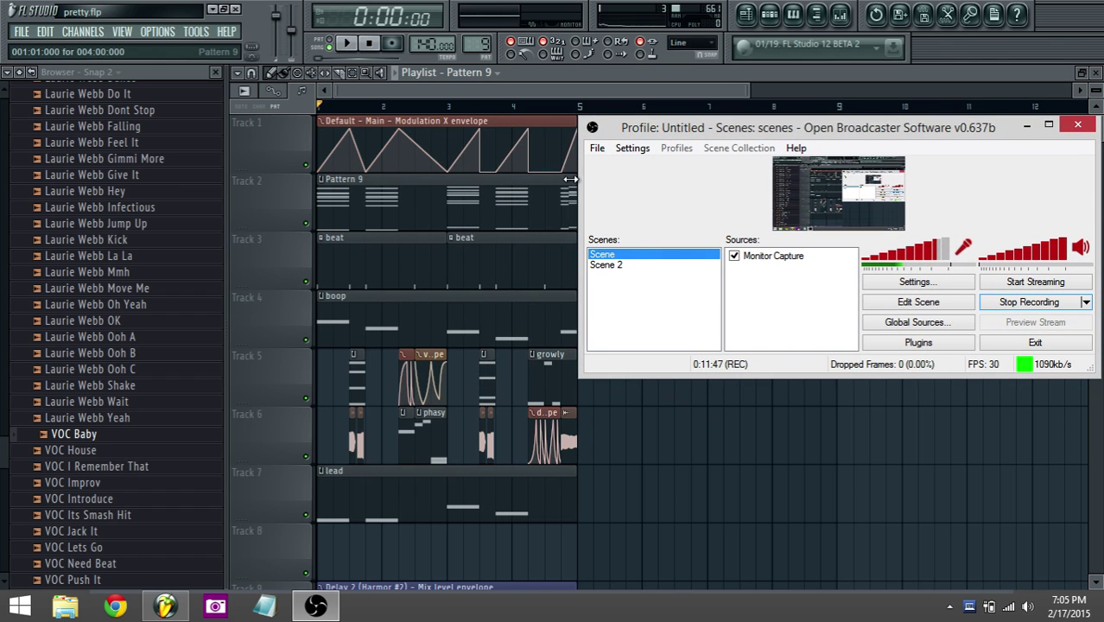
left_click_drag(637, 126, 608, 135)
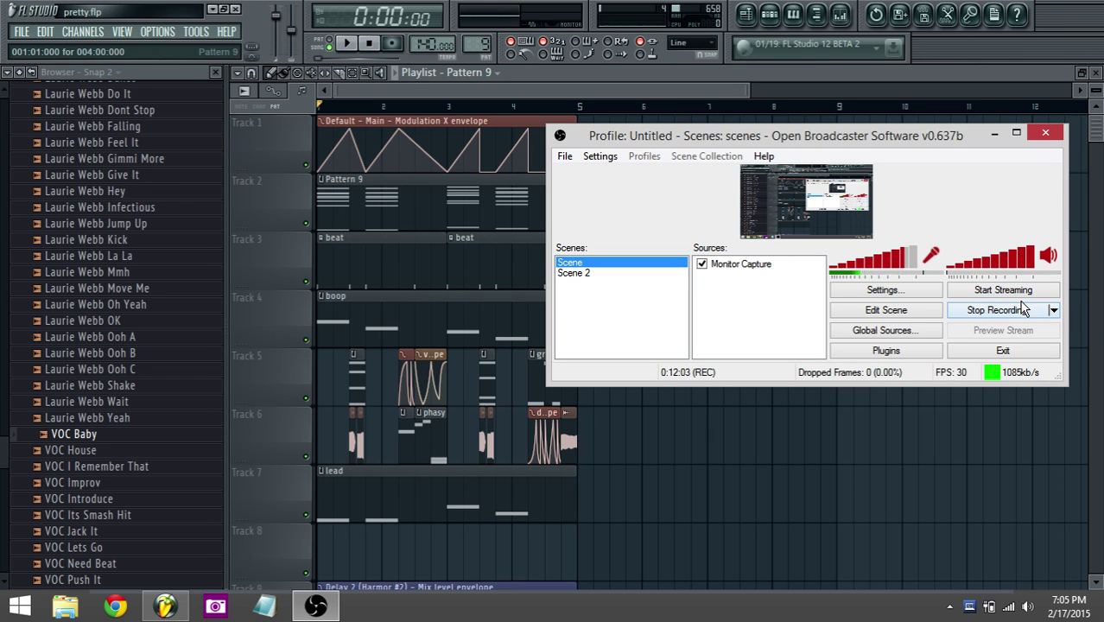
left_click_drag(661, 135, 692, 111)
left_click(431, 97)
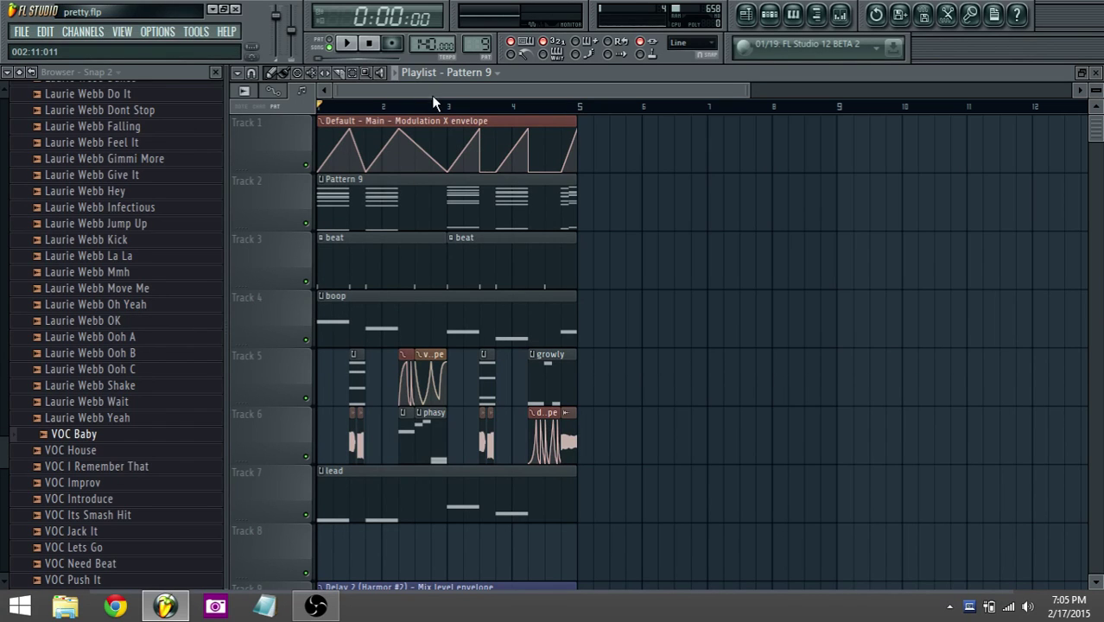
left_click_drag(748, 92, 658, 111)
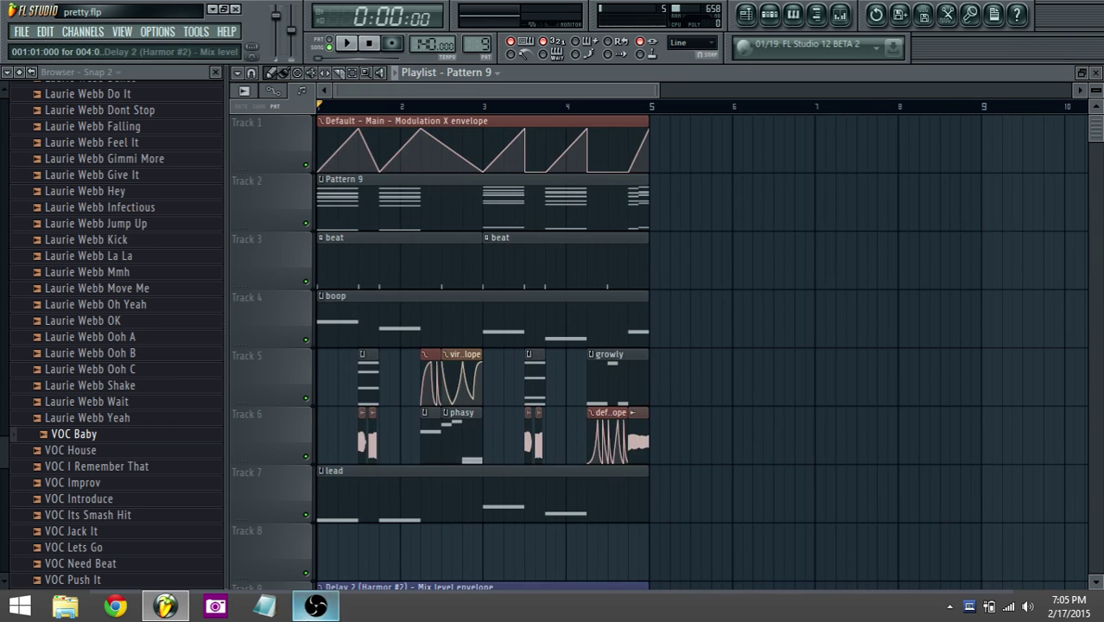
Switch to Open Broadcaster Software and reposition its window over the playlist
left_click(316, 607)
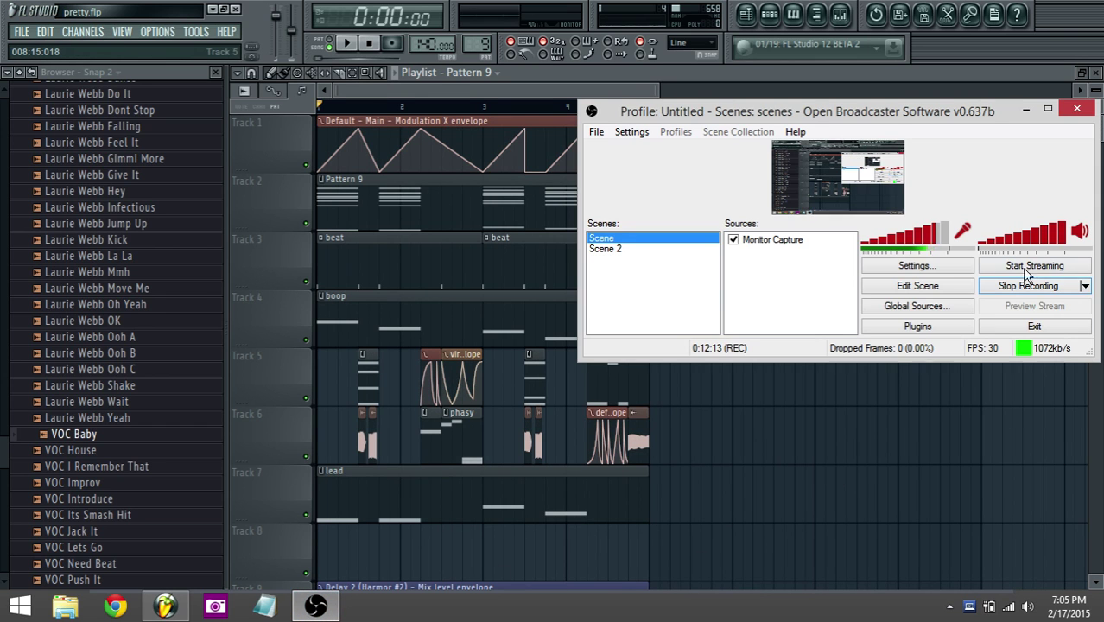
left_click_drag(856, 115, 811, 99)
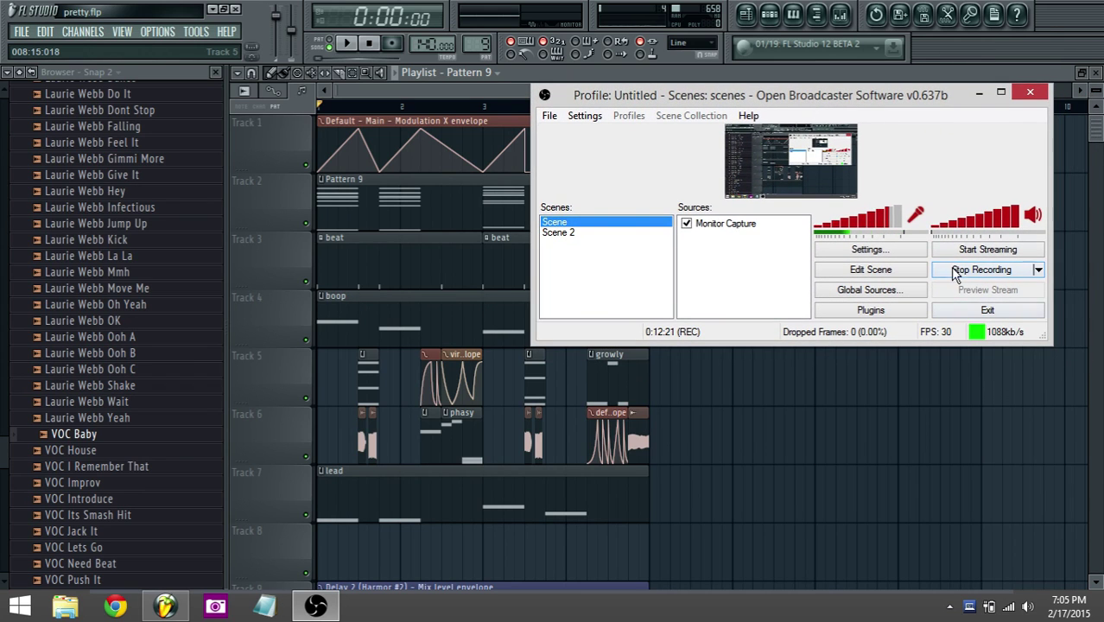